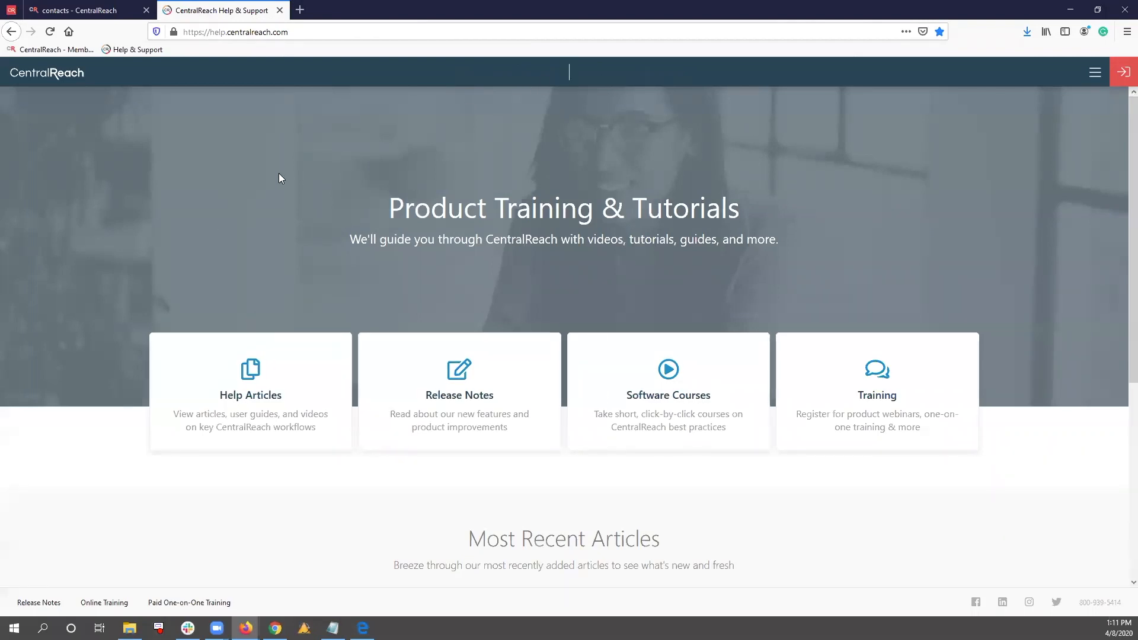
Open the service codes list and show the fee schedule rates for 97151: Behavior Identification Assessment
click(123, 12)
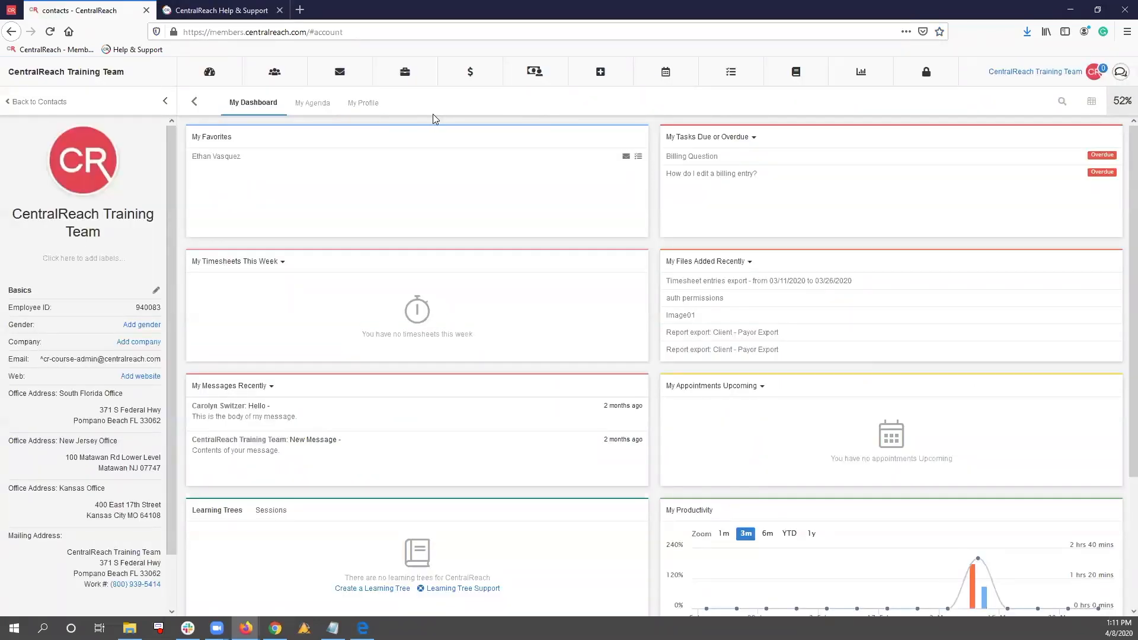
mouse_move(475, 74)
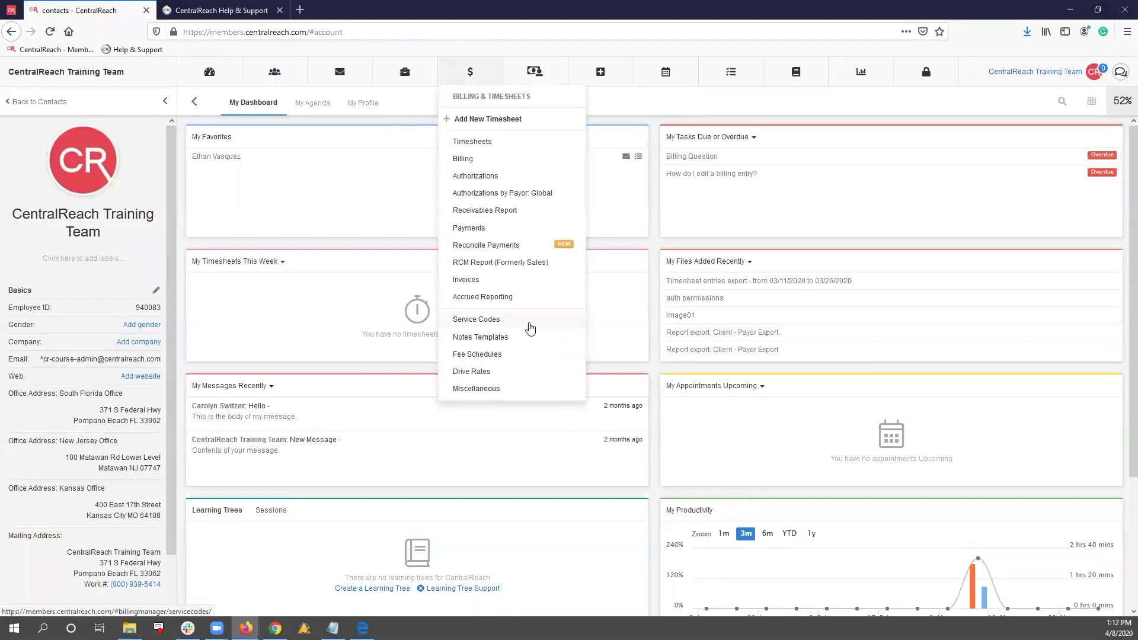
click(525, 320)
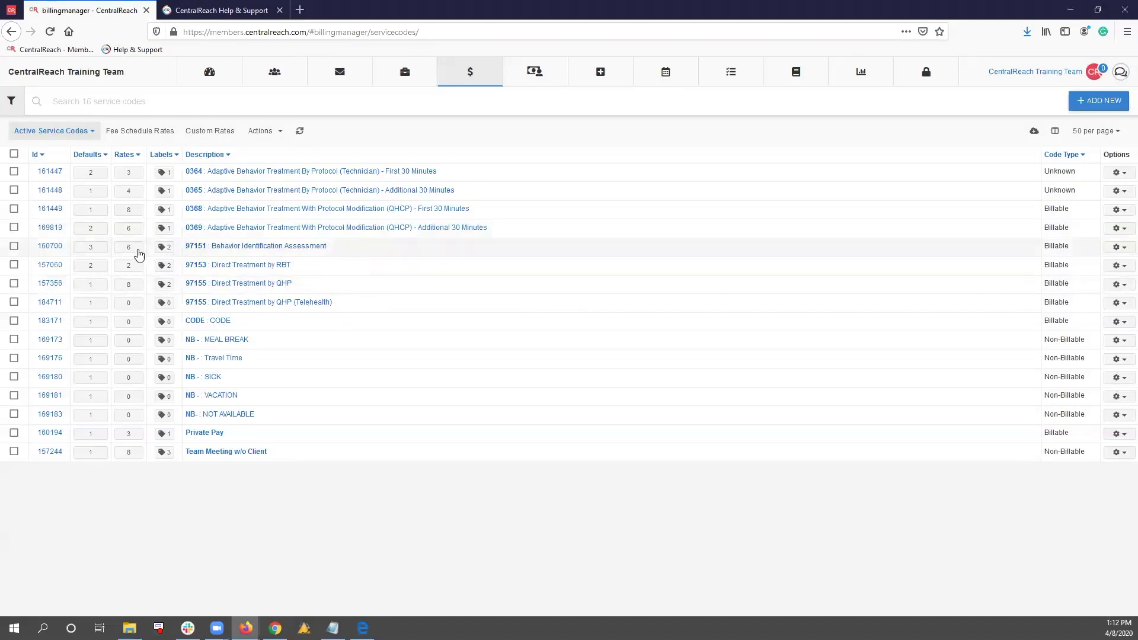
click(92, 248)
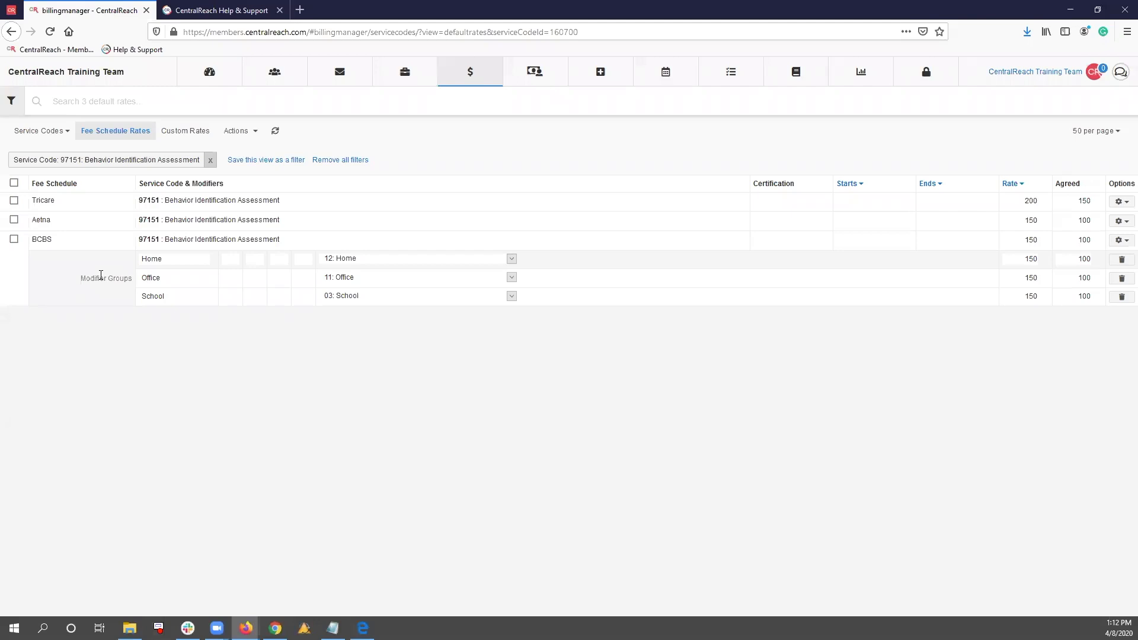
Start a new modifier group under the BCBS rate, named Telehealth, with the location 02: Telehealth
drag(32, 239, 66, 241)
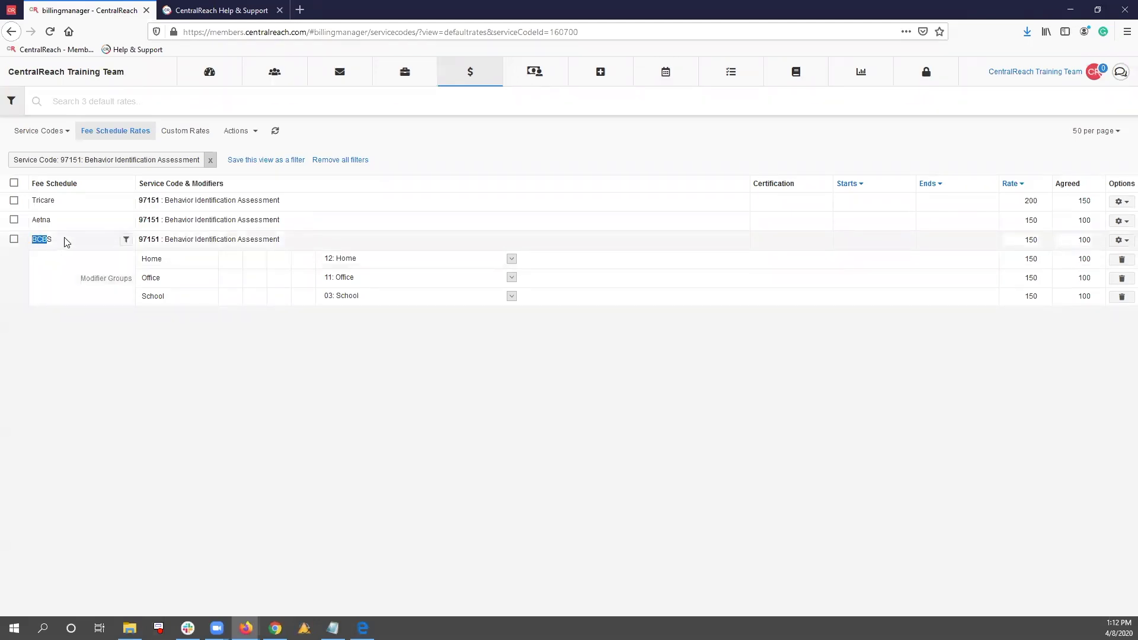
click(69, 241)
click(1123, 241)
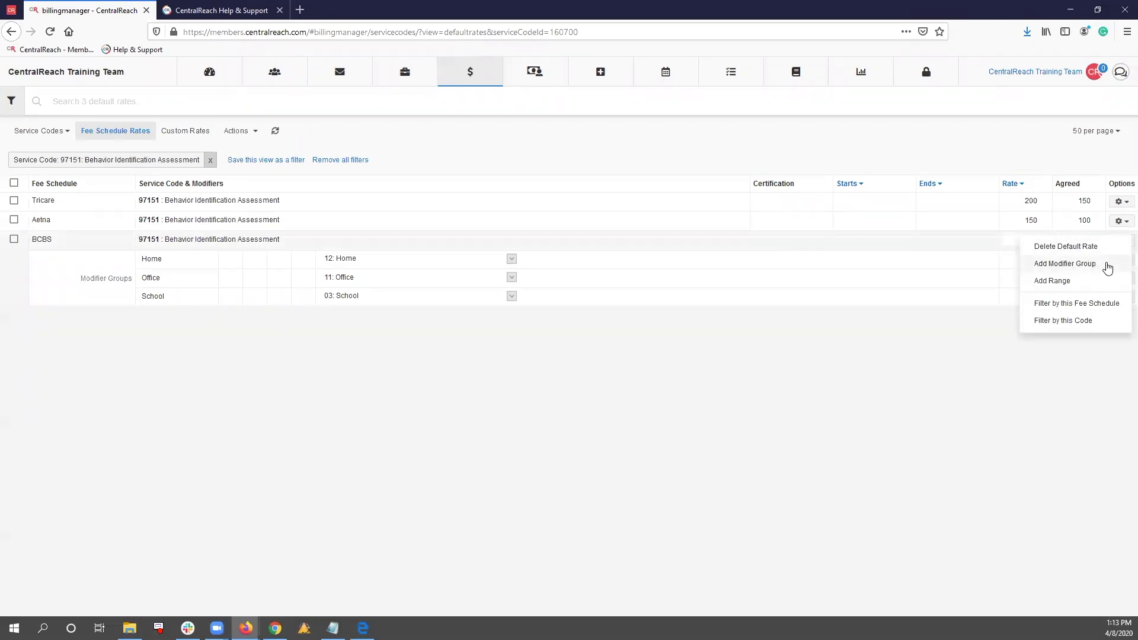
click(1107, 265)
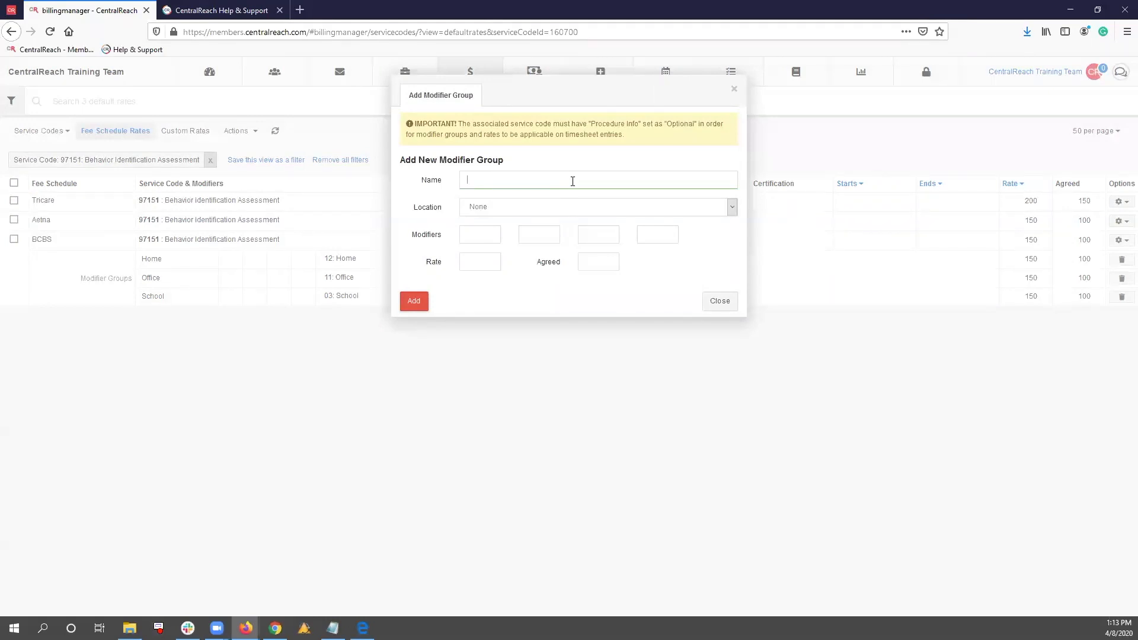
text(eleheal)
click(563, 210)
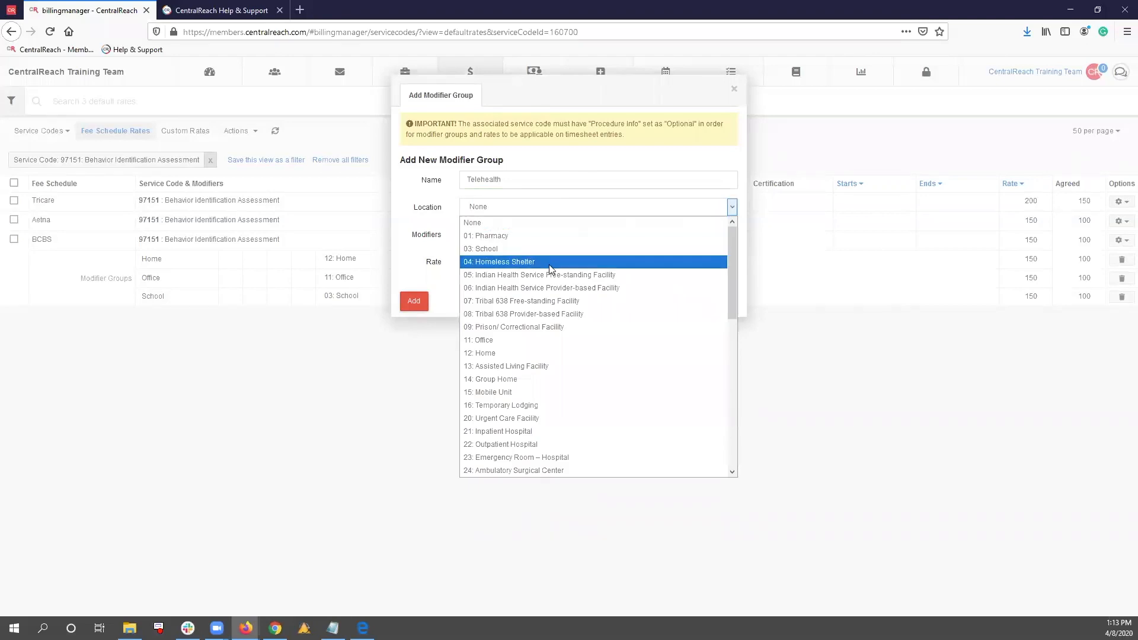
scroll(551, 266, down, 4)
scroll(556, 268, down, 5)
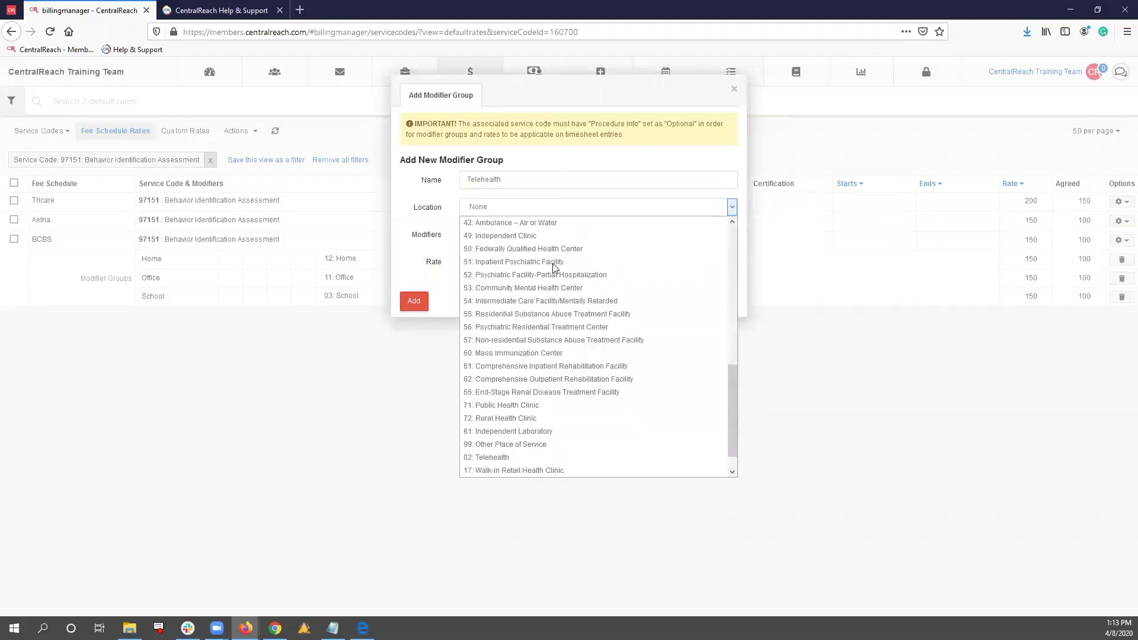
click(545, 457)
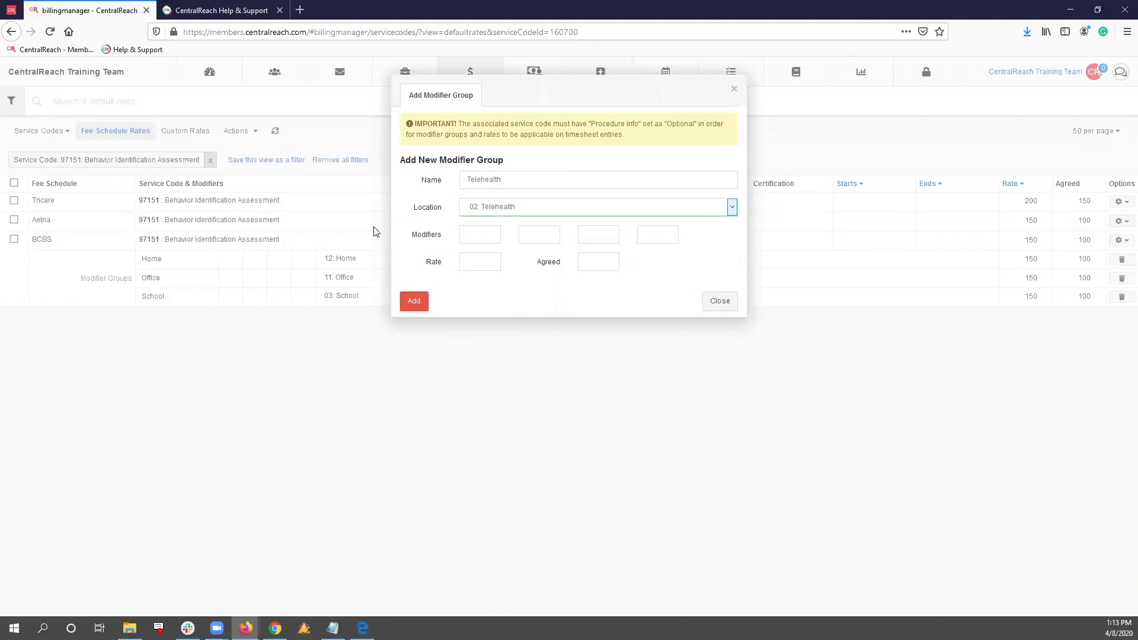
Set the new modifier group's rate to 150 and its agreed amount to 90, and add it
click(478, 233)
click(475, 260)
text(150)
click(598, 263)
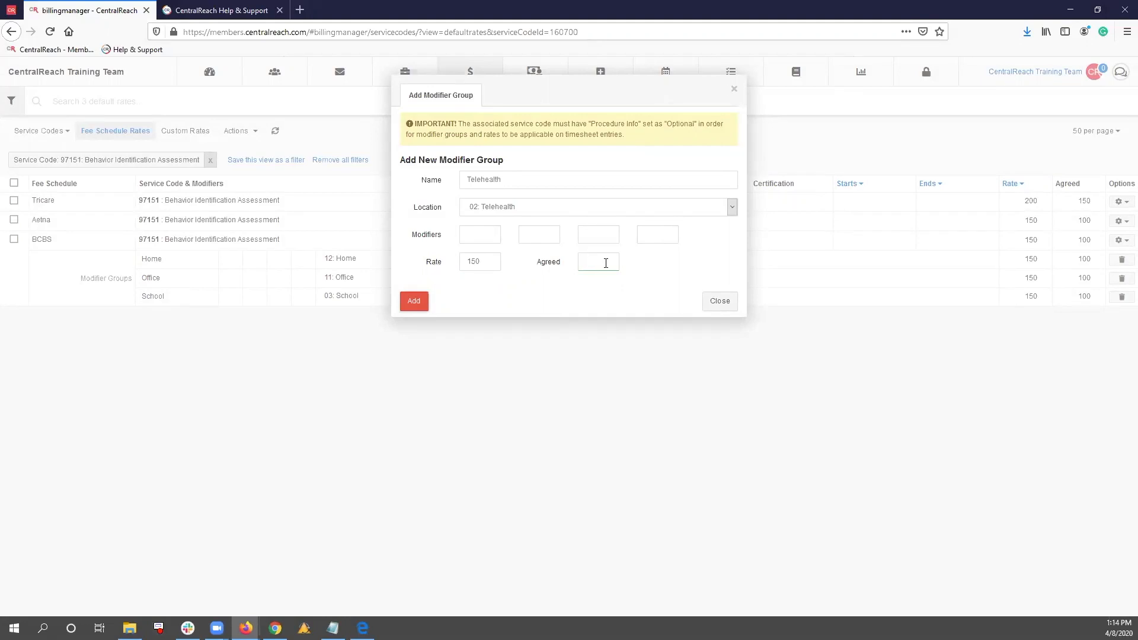
text(1)
key(BackSpace)
text(90)
click(413, 302)
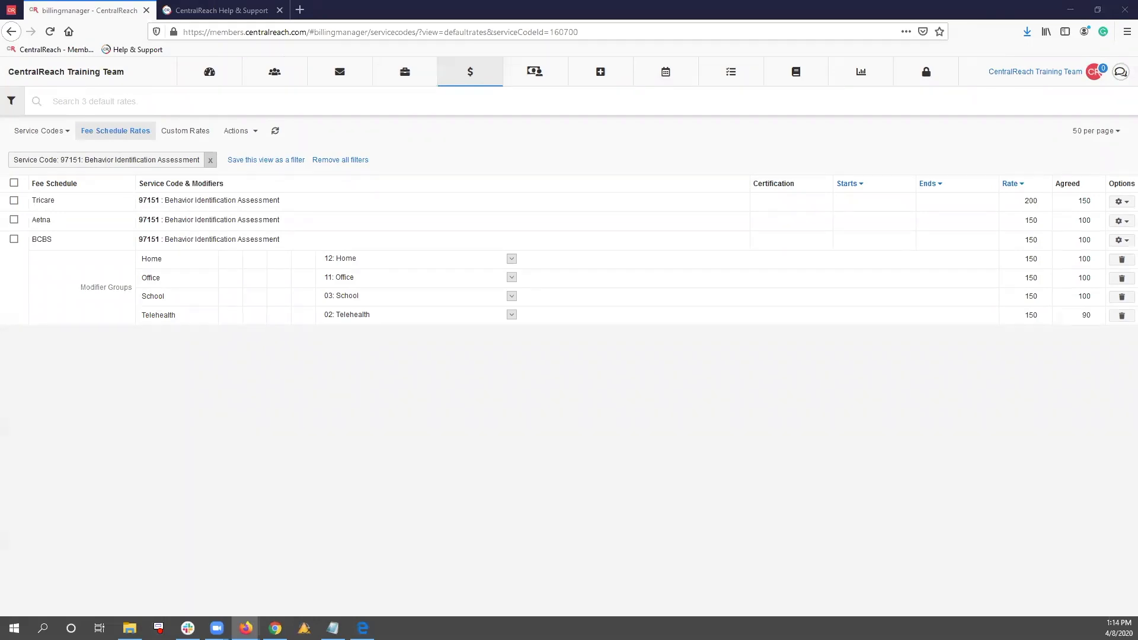
Switch to the provider's calendar and open the full details of the 8-9 AM Telehealth appointment on April 8
drag(525, 1, 525, 18)
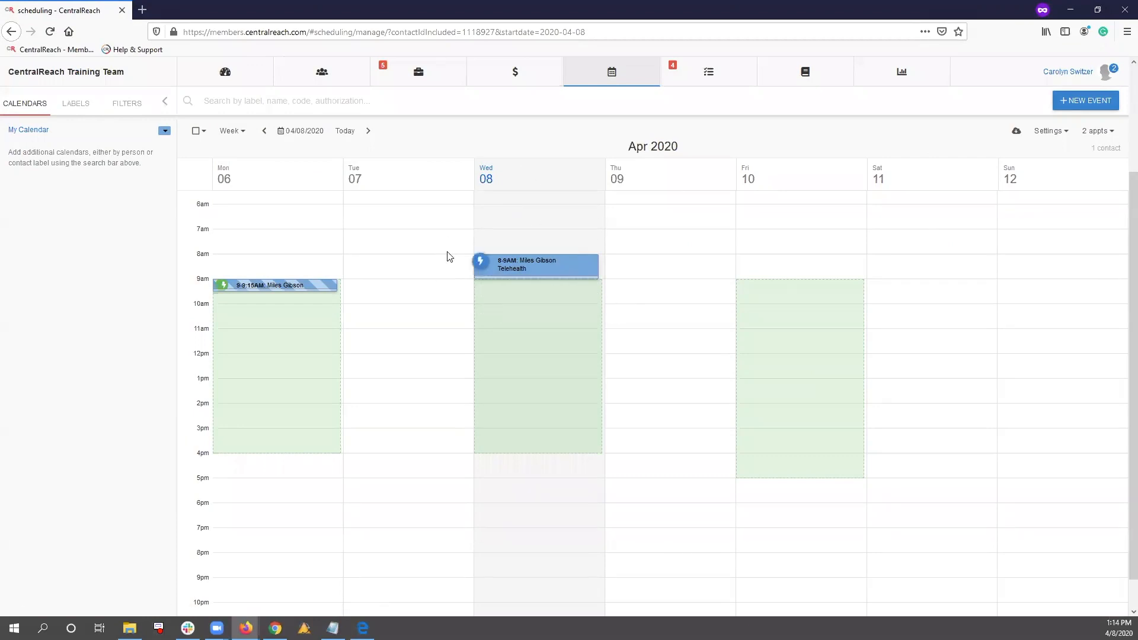
click(539, 265)
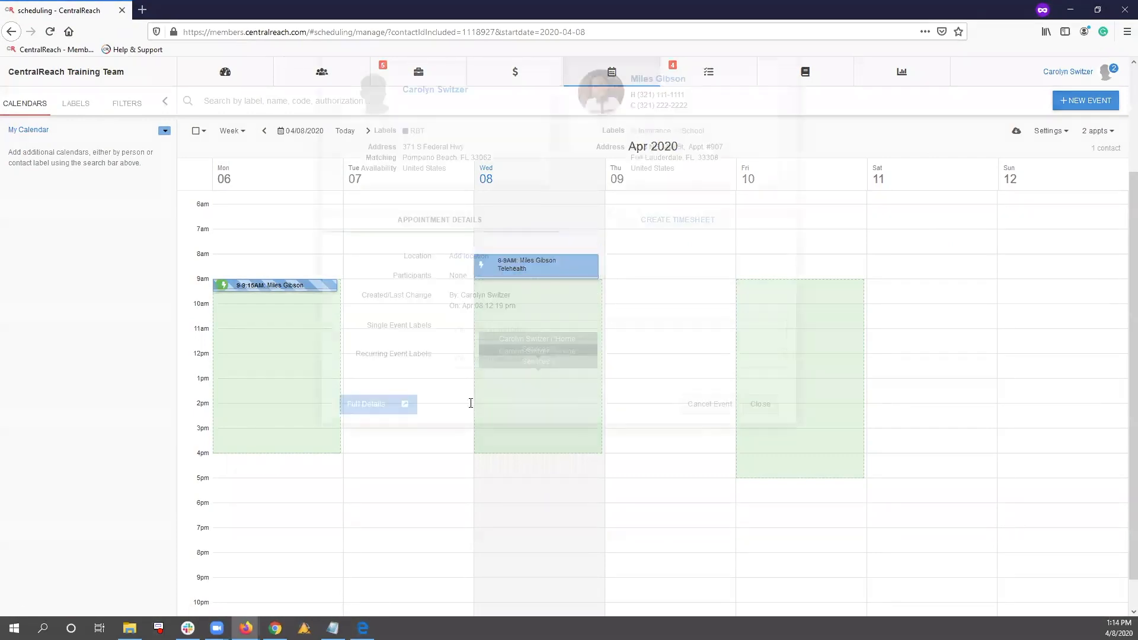
click(414, 488)
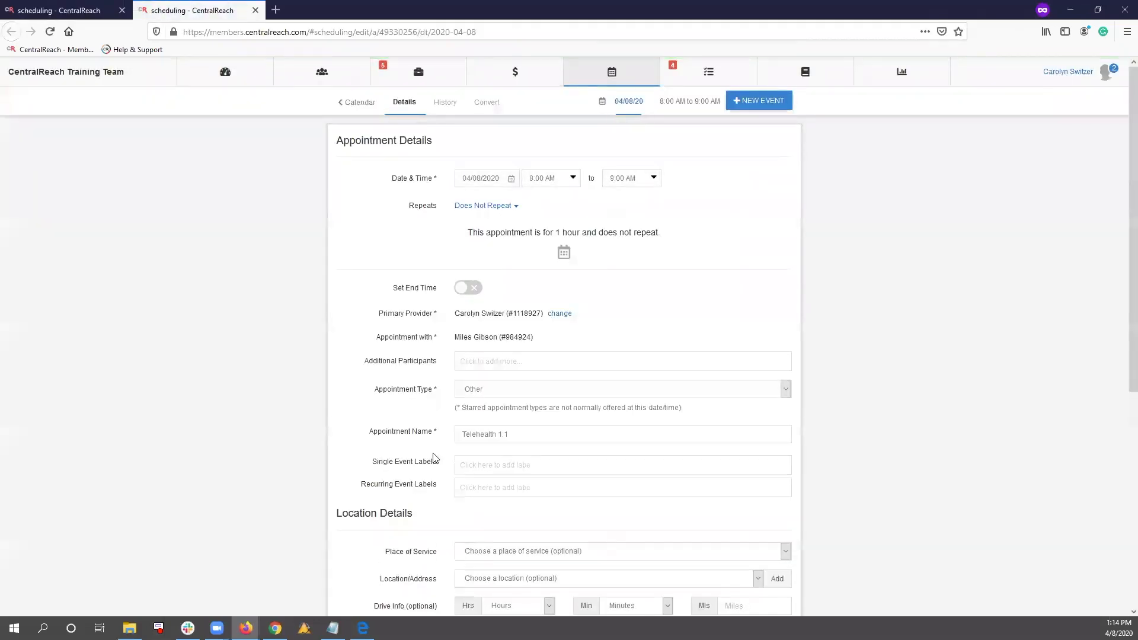
Review the appointment's name, place of service options and billing code
drag(341, 431, 450, 428)
click(451, 428)
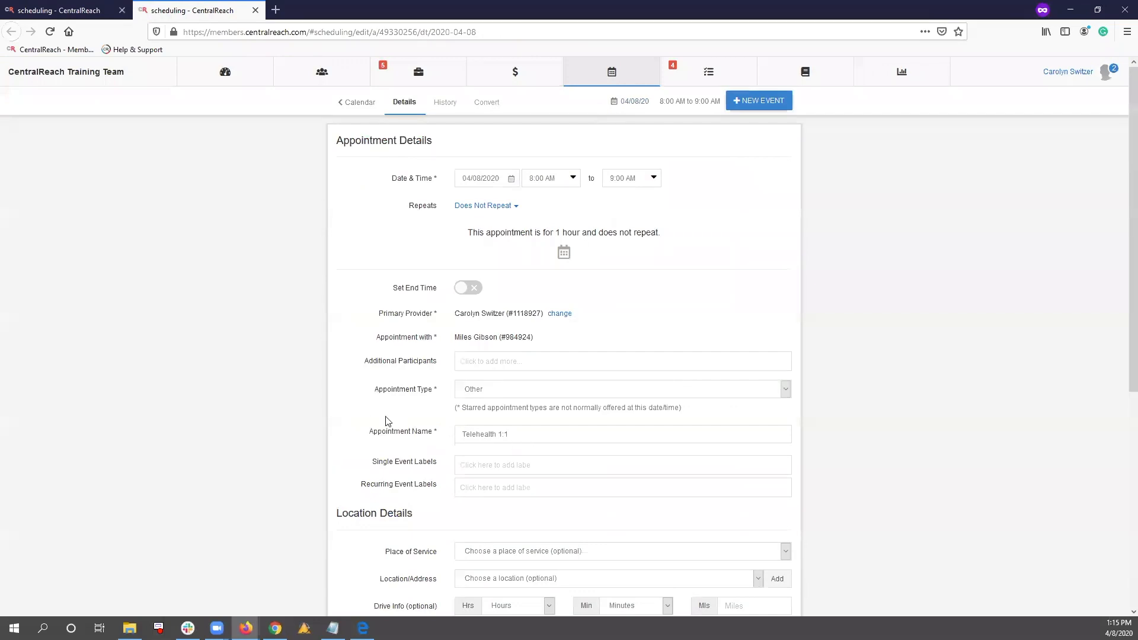
scroll(387, 421, down, 3)
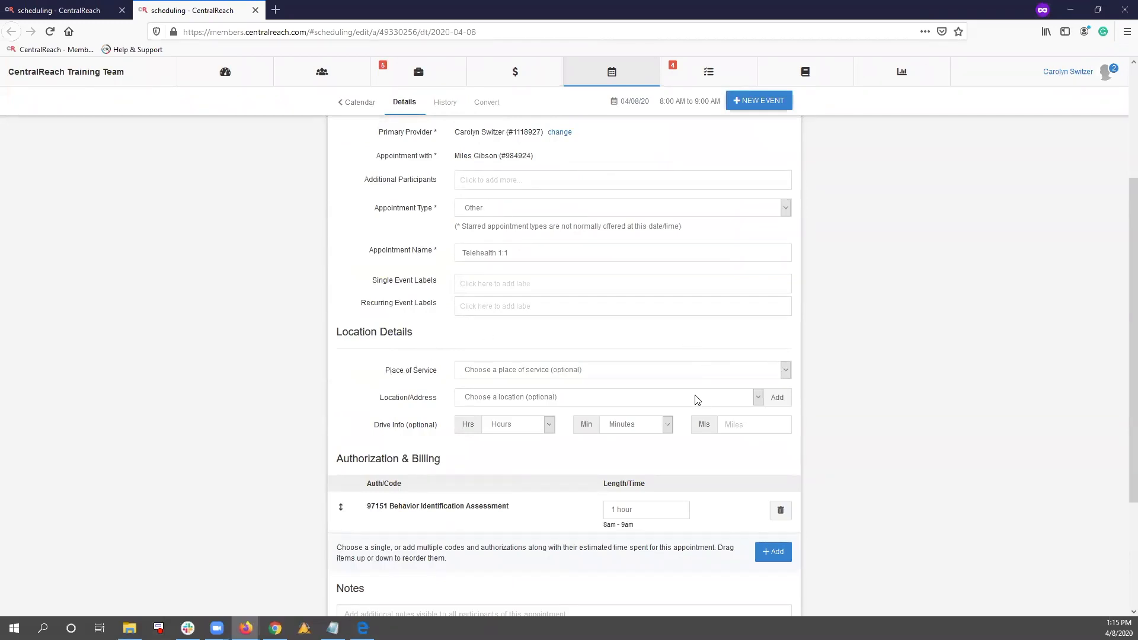
click(694, 369)
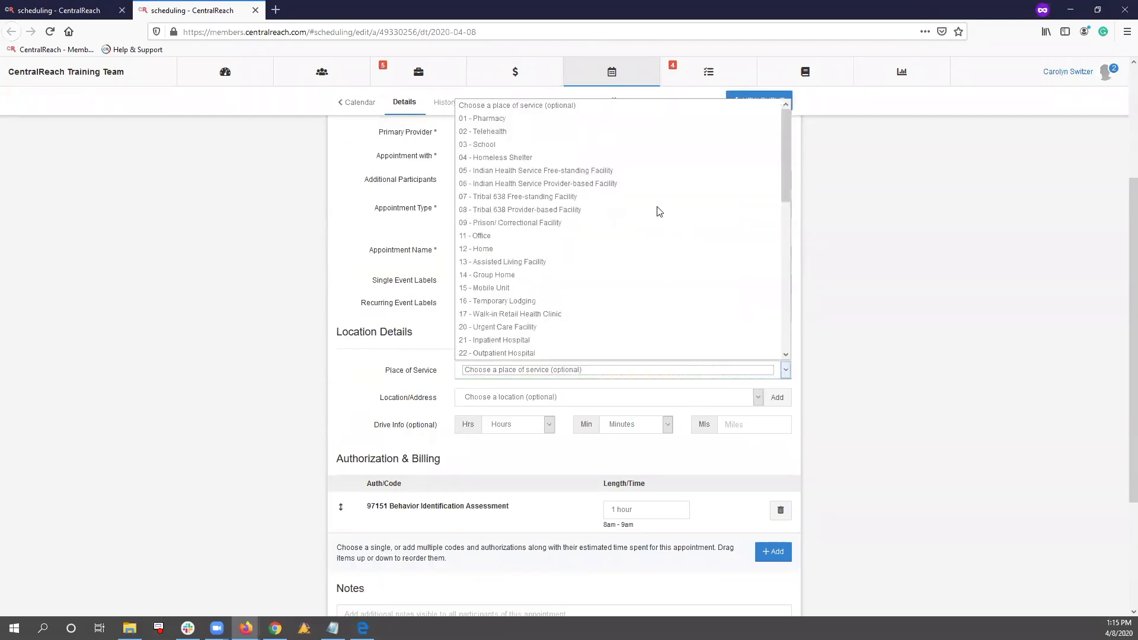
click(187, 164)
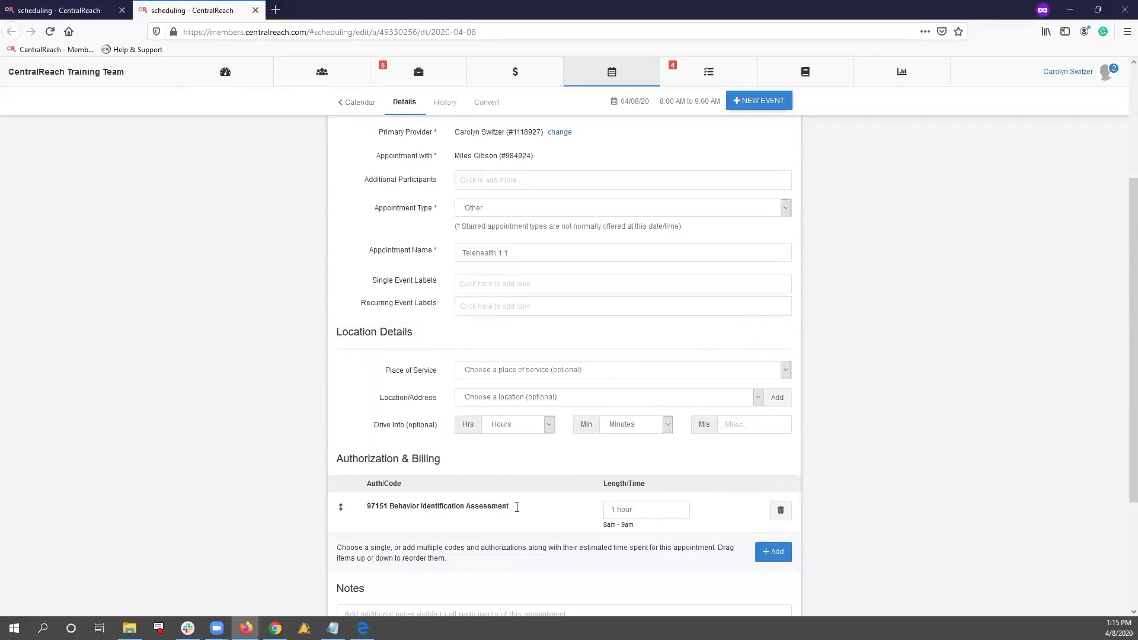
Convert the appointment to a timesheet and apply the Telehealth fee schedule to its service line
click(488, 104)
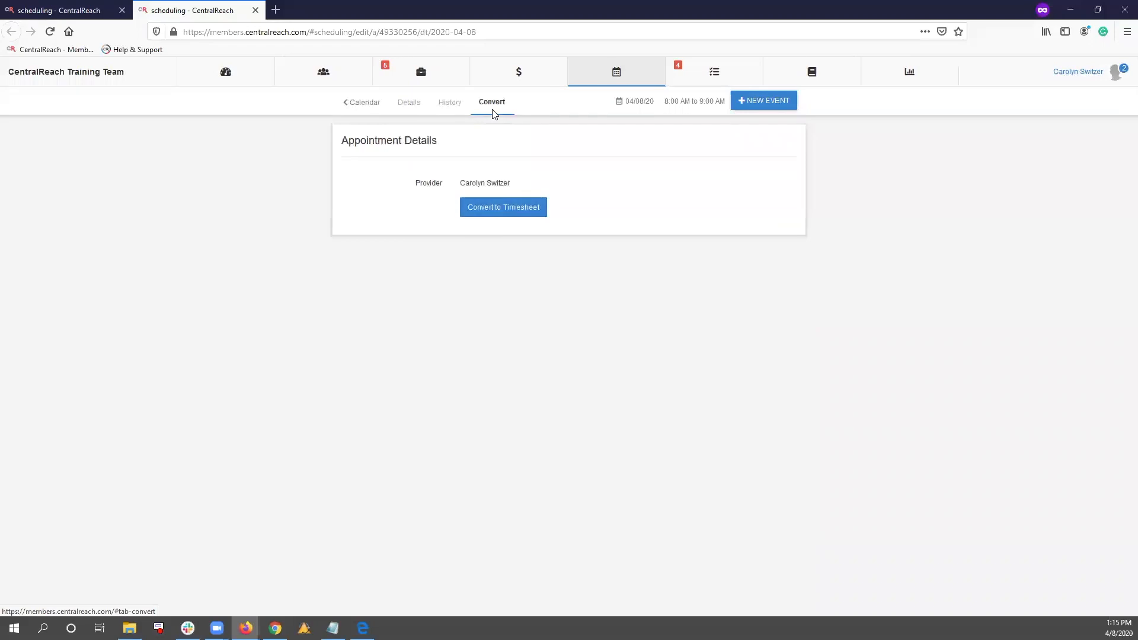
click(501, 218)
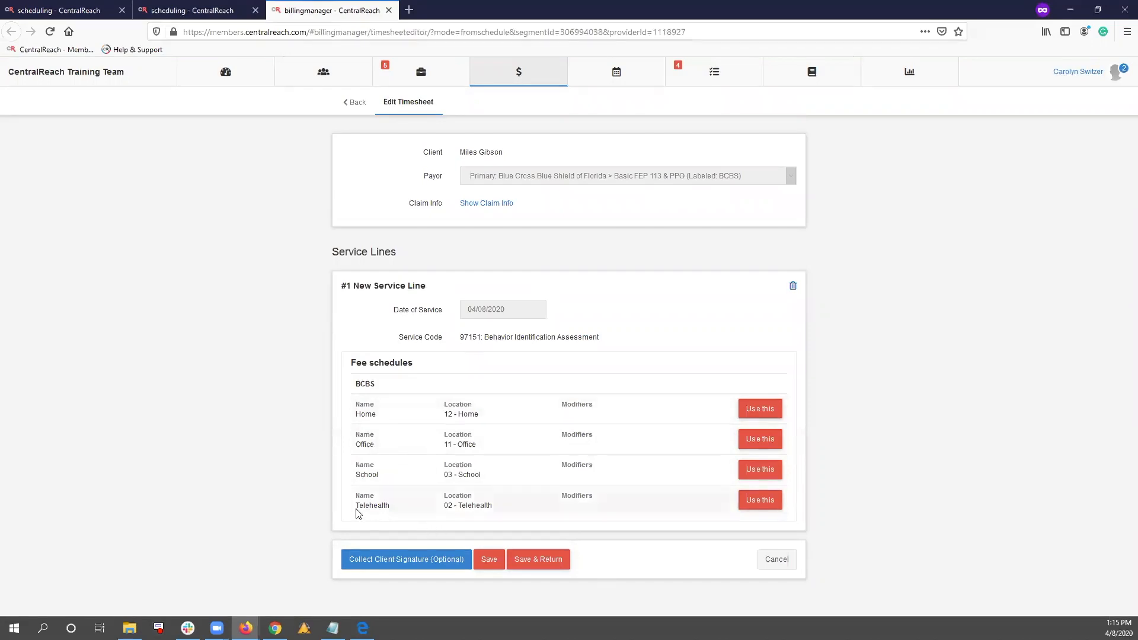
click(771, 501)
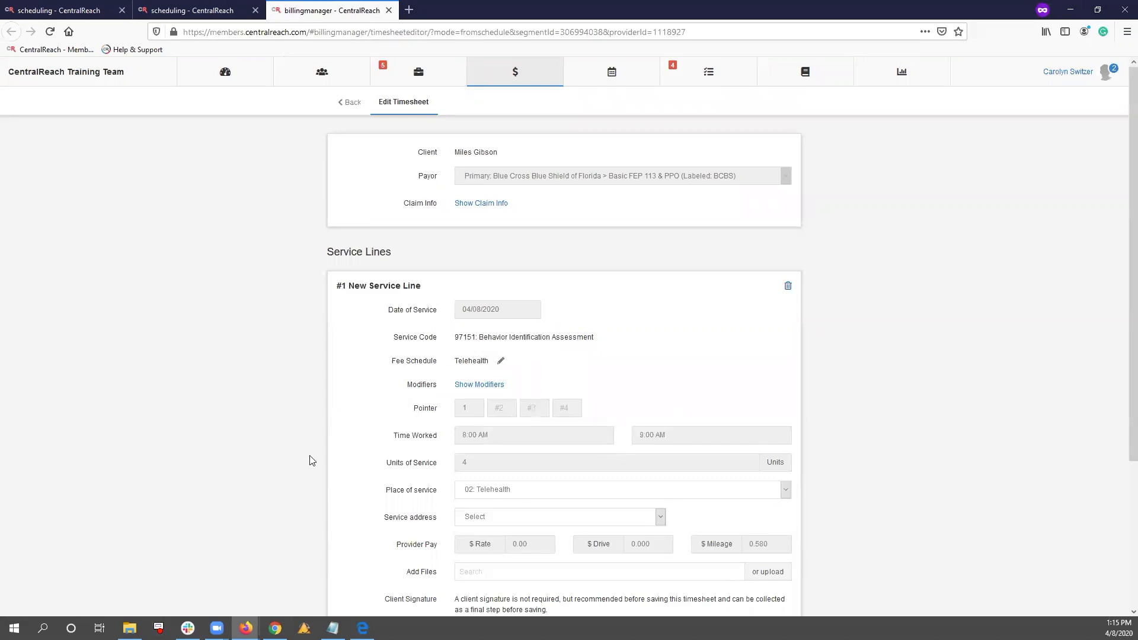
Check the service line's modifiers and place of service options, and save the timesheet
scroll(311, 461, down, 2)
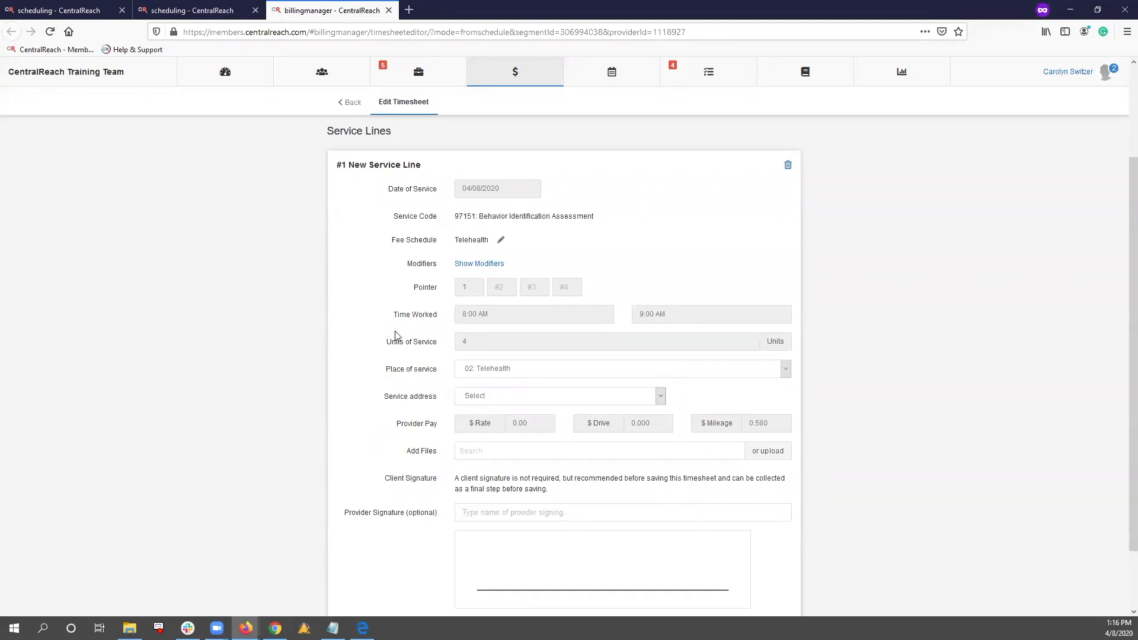
click(480, 265)
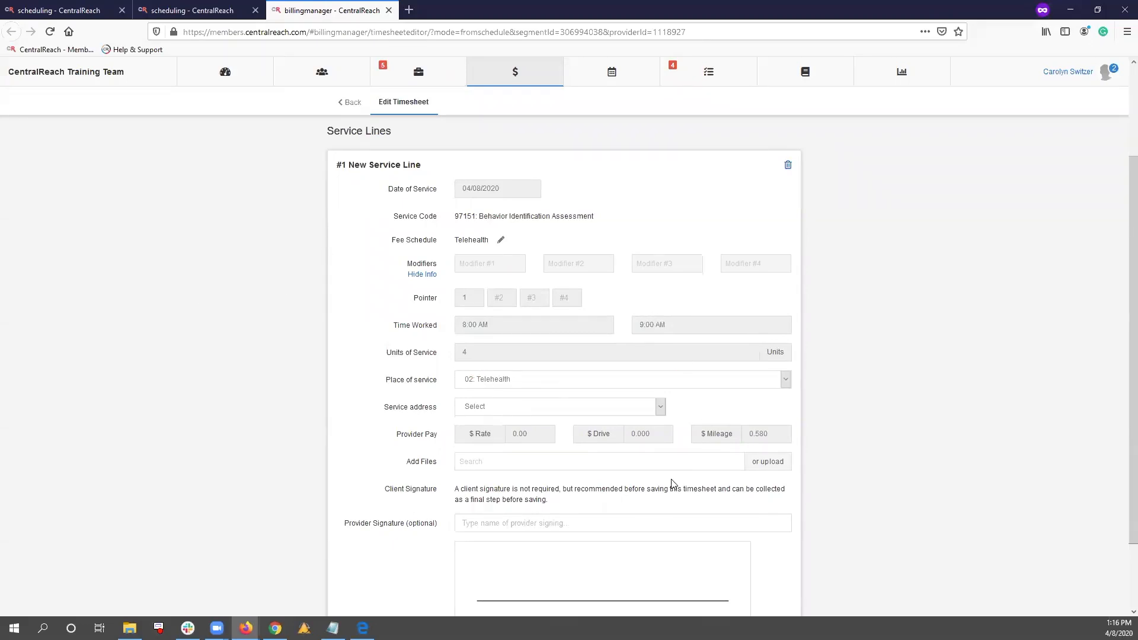
click(501, 381)
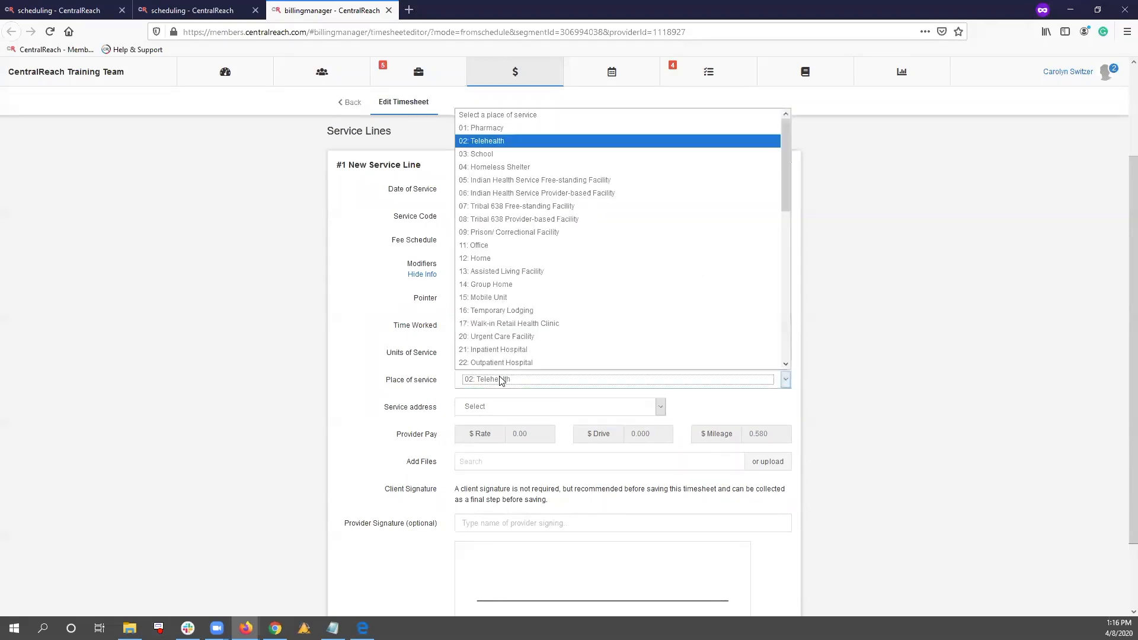
click(502, 381)
scroll(403, 383, down, 3)
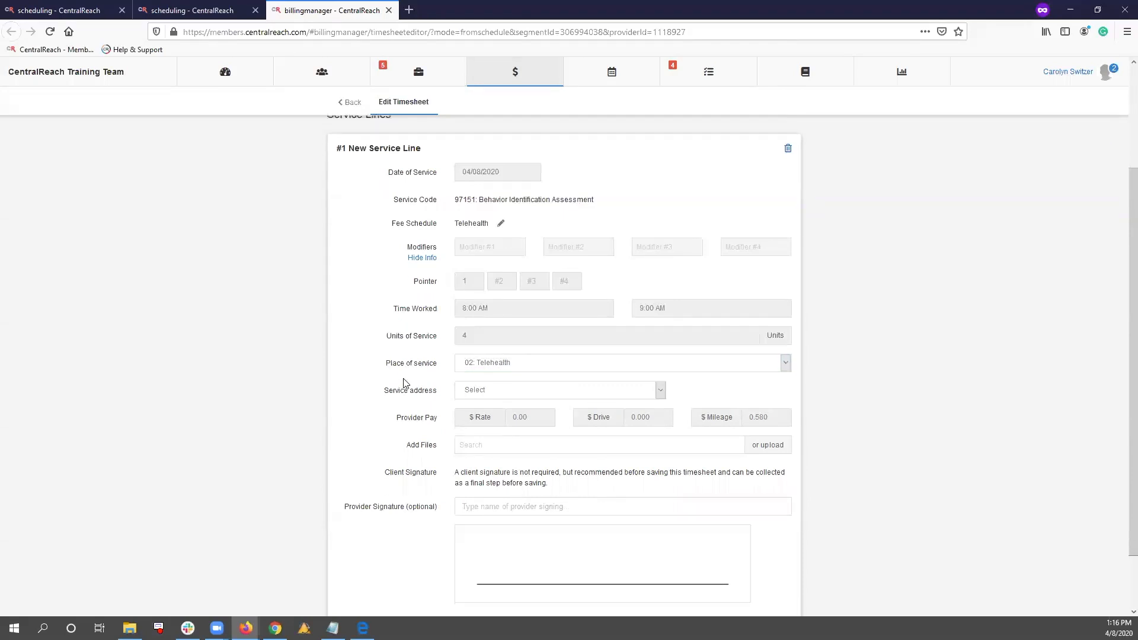
click(484, 580)
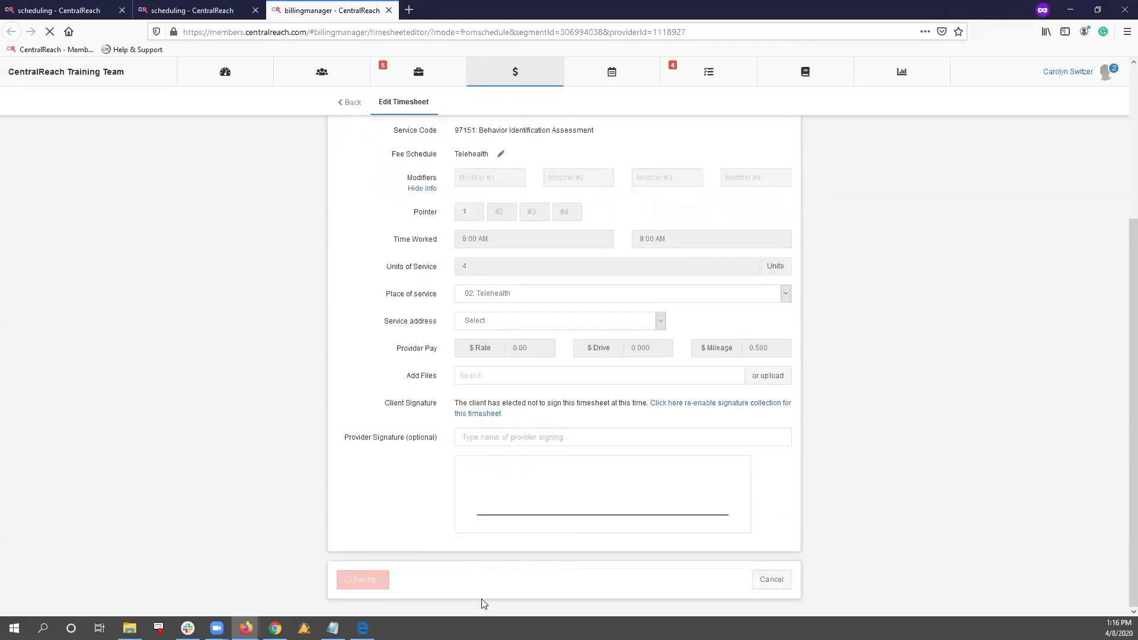
Switch back to the training team's browser window, open the billing entries list and collapse its labels and filters sidebar
mouse_move(246, 628)
click(168, 566)
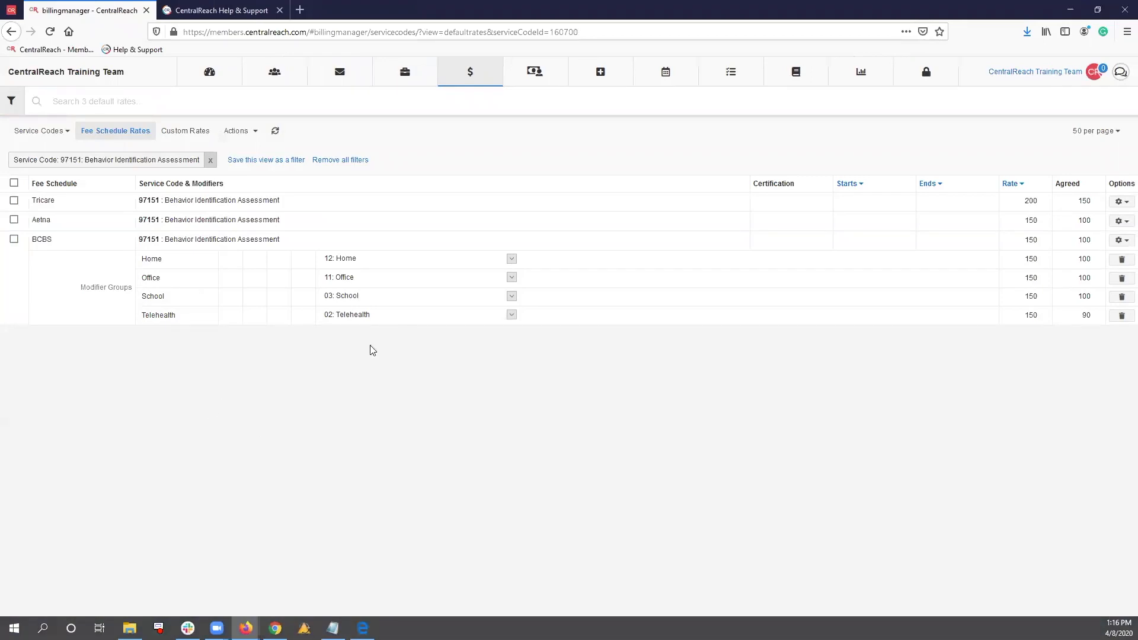
mouse_move(465, 80)
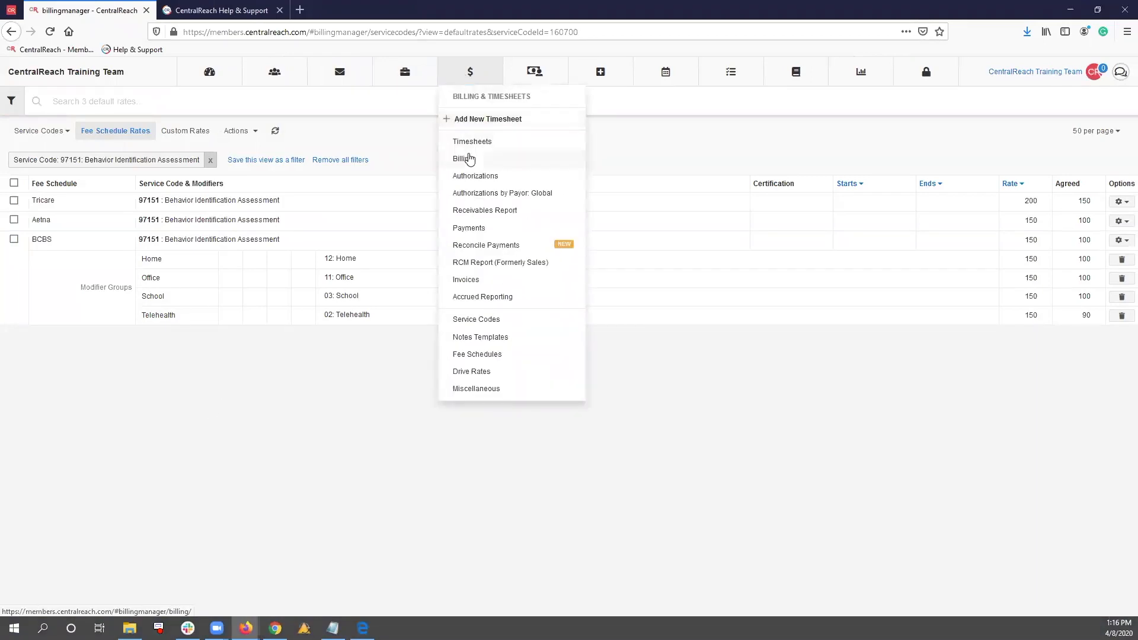
click(462, 159)
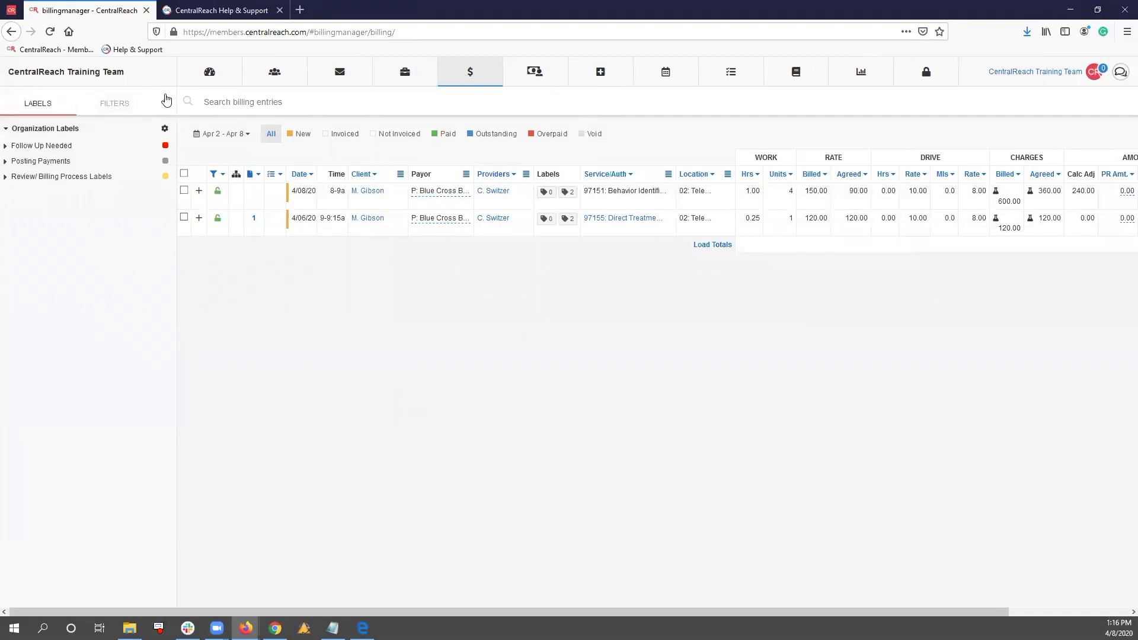
click(167, 99)
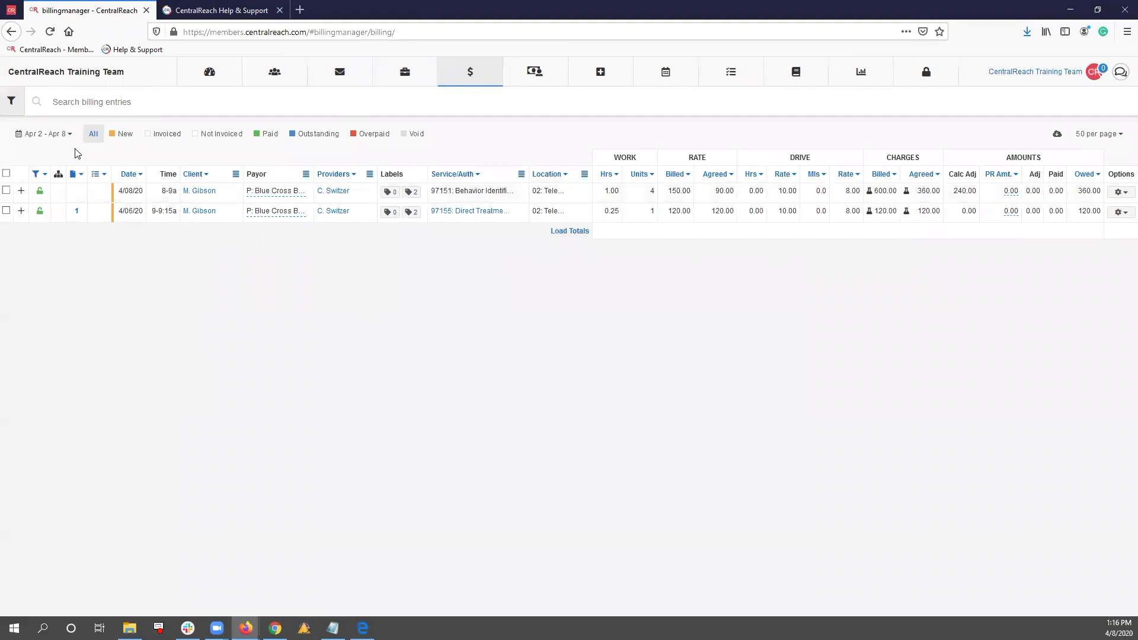
Filter the billing entries to the custom range 03/20/2020 to 04/08/2020 and list the locations they use
click(65, 136)
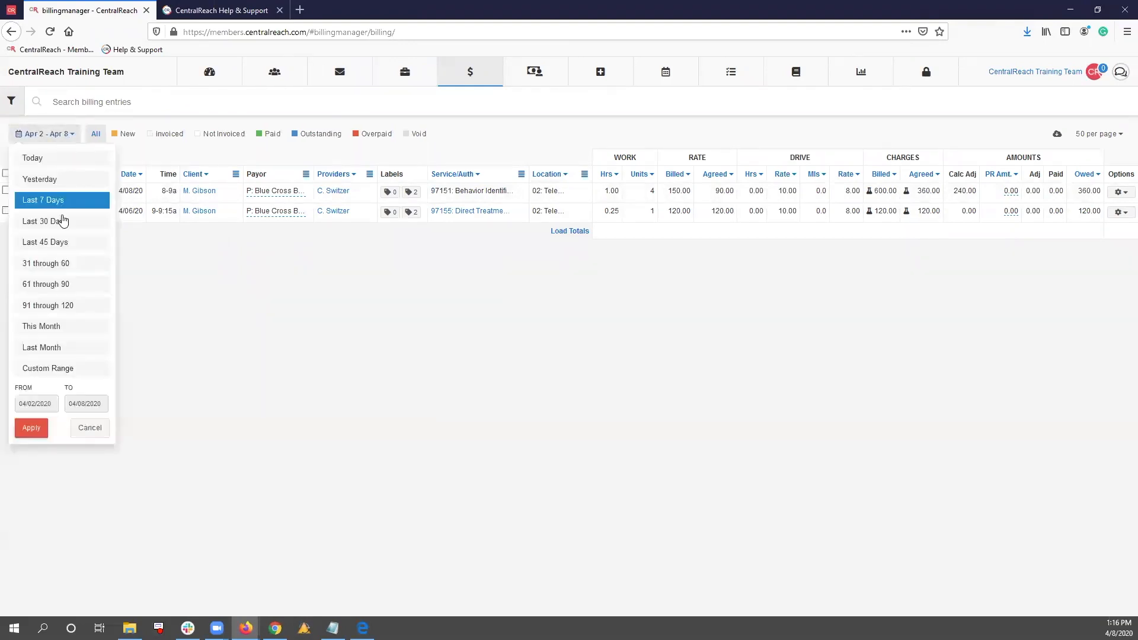
click(61, 368)
click(25, 159)
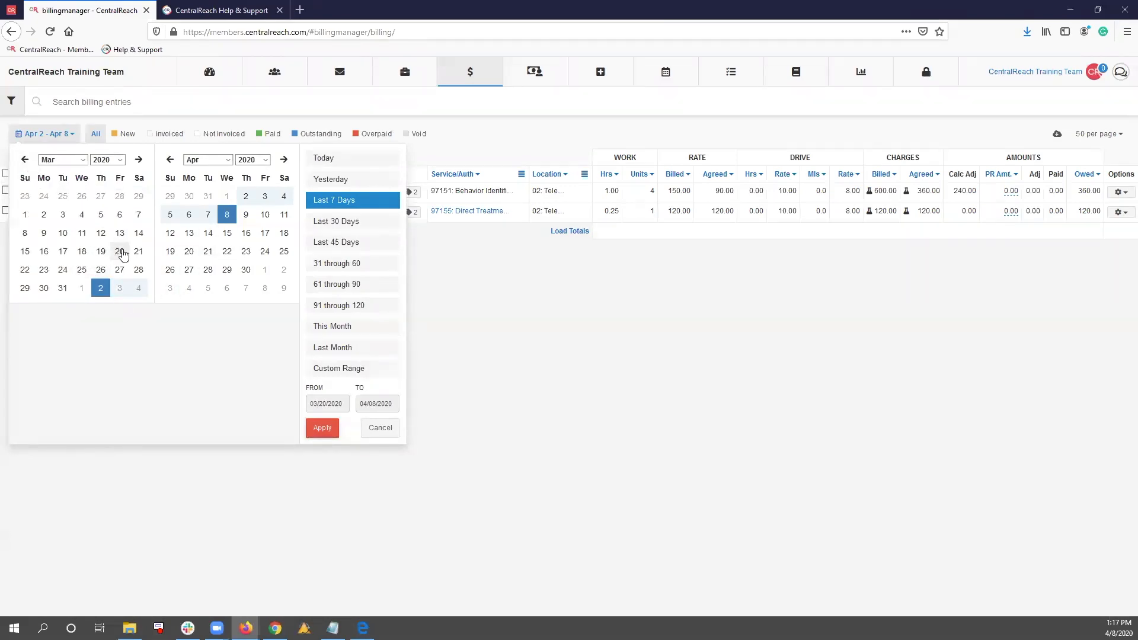
click(121, 252)
click(321, 428)
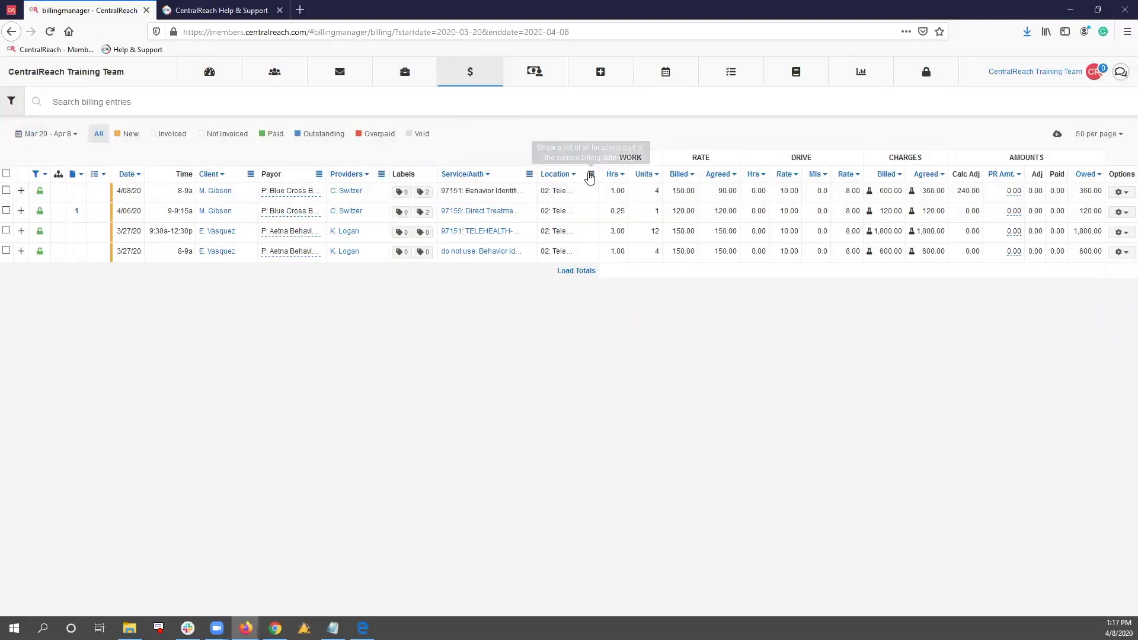
click(591, 174)
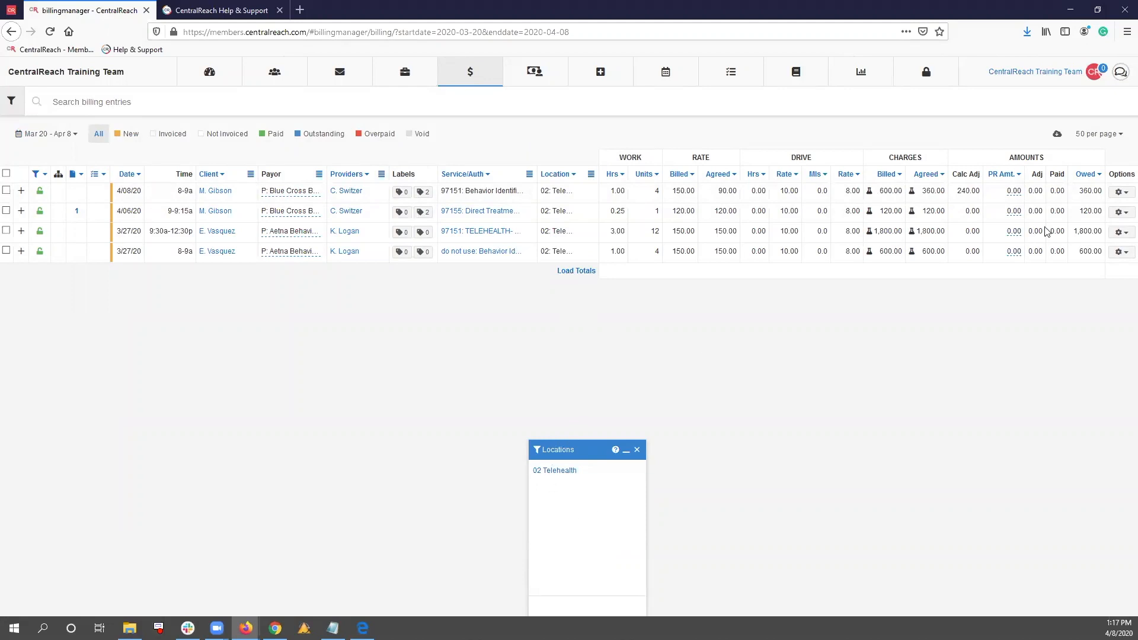
Open the timesheet of the 4/08/20 billing entry, expand its 97151 service line to review the details, and return to the billing list
click(1119, 193)
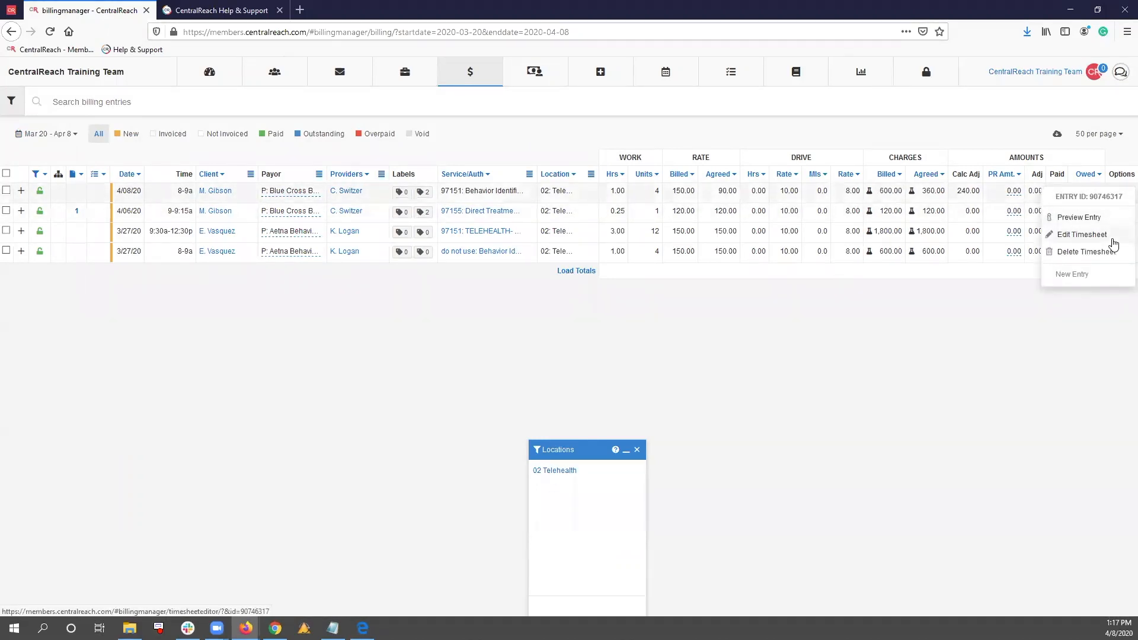
click(1112, 238)
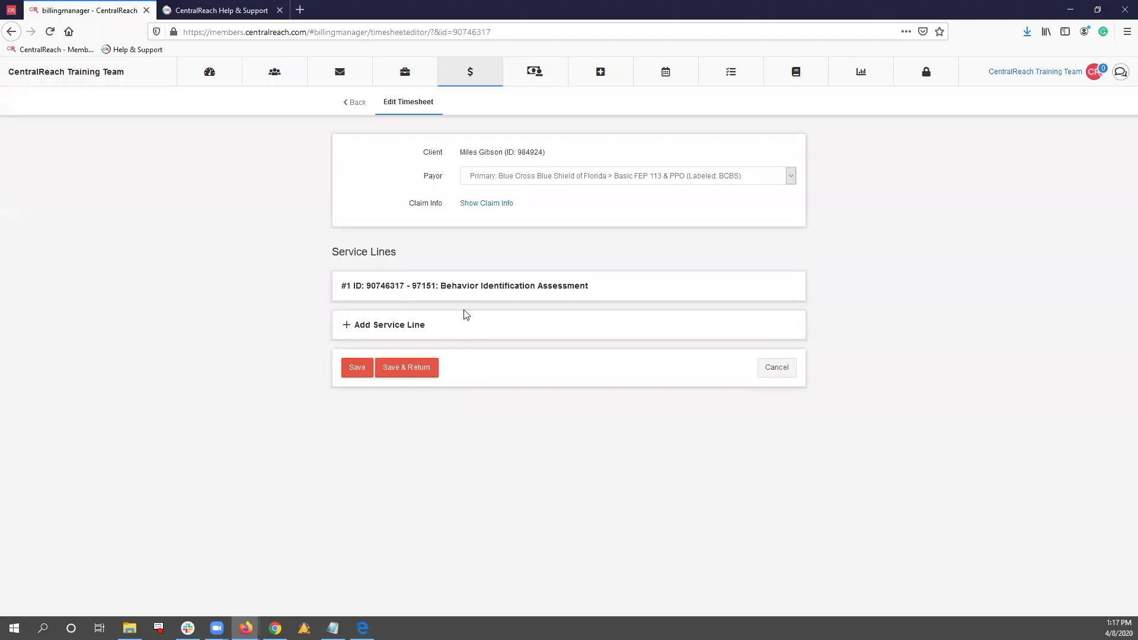
click(472, 290)
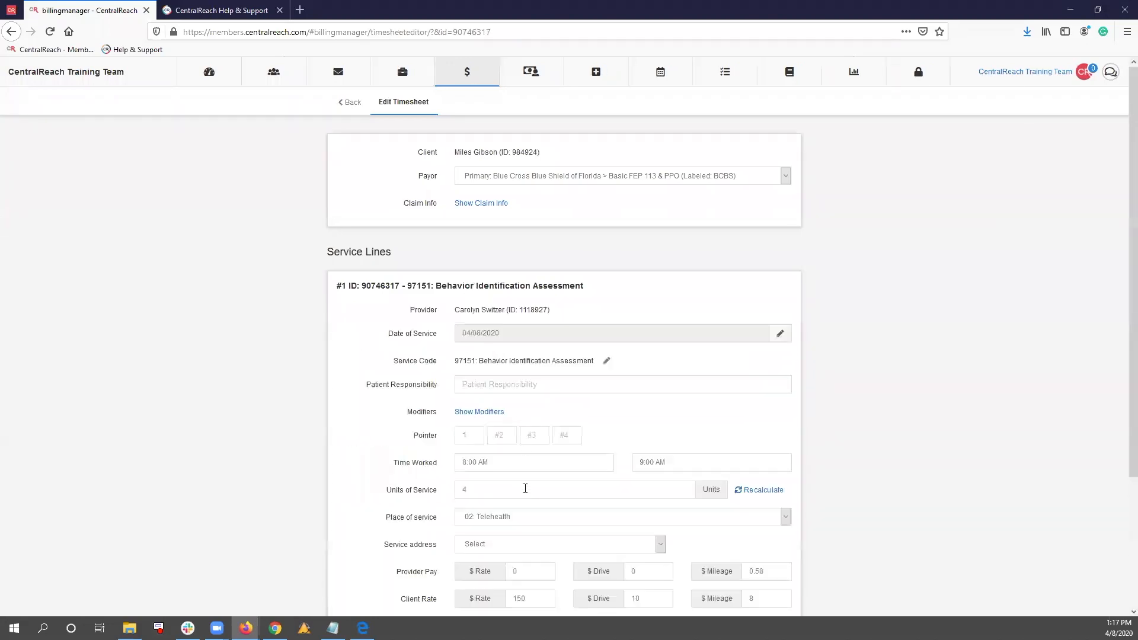
click(353, 104)
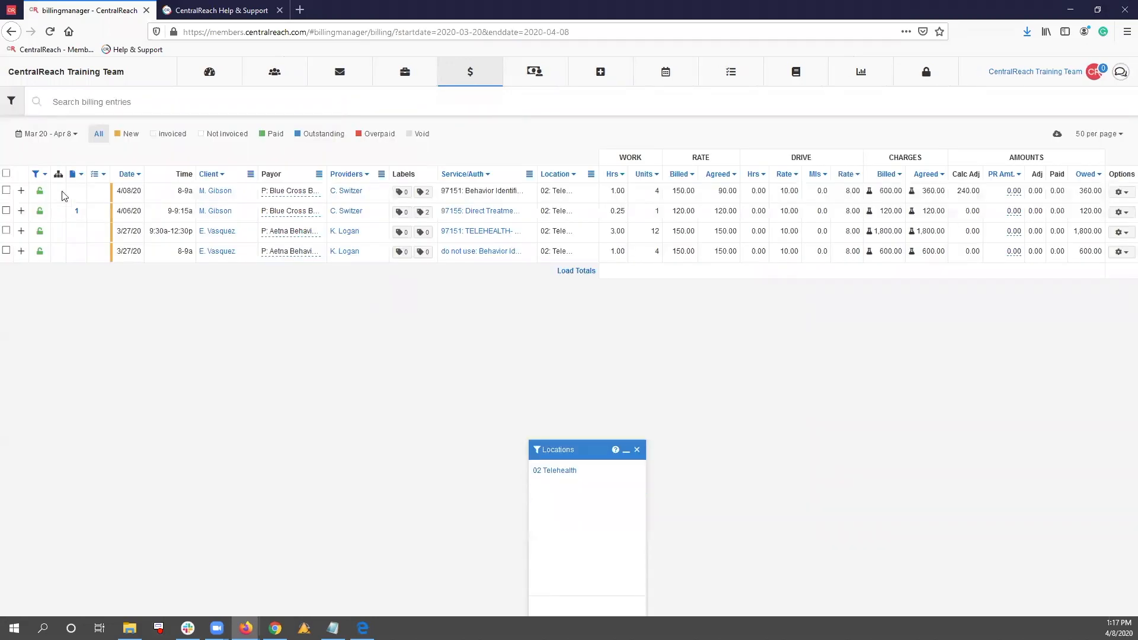
Select all listed billing entries and bulk-merge them into claims
click(6, 174)
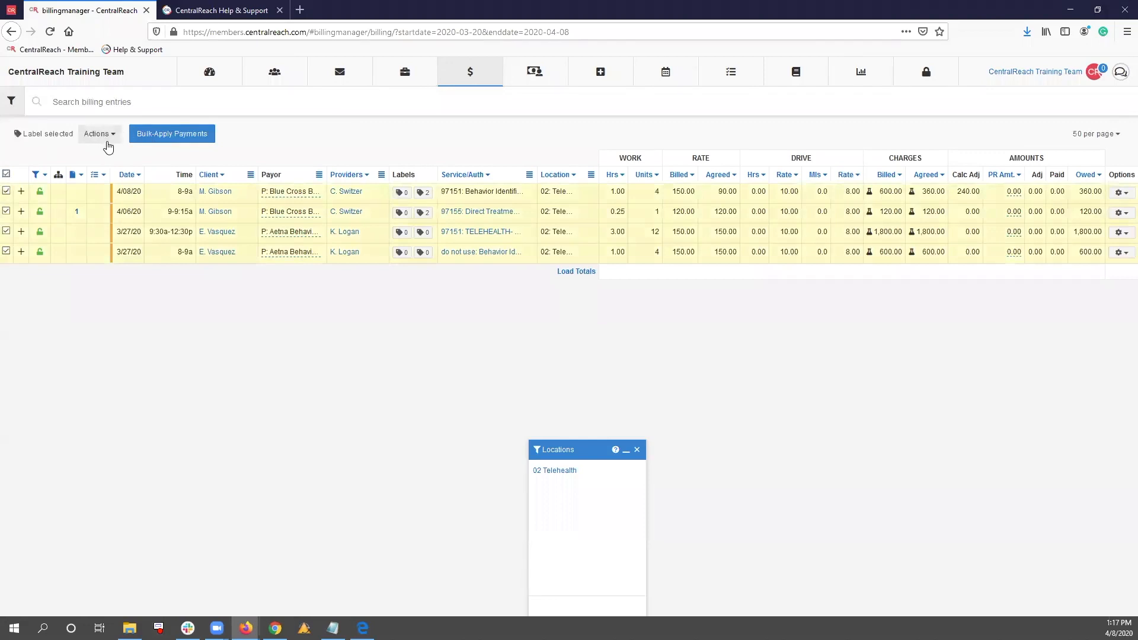
click(106, 139)
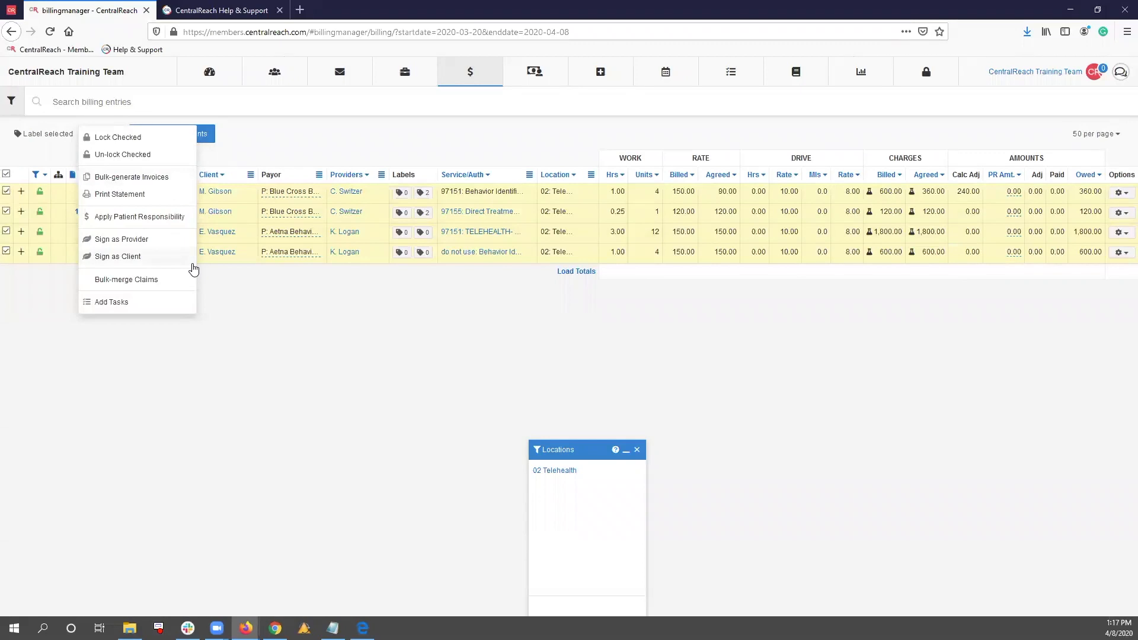
click(152, 281)
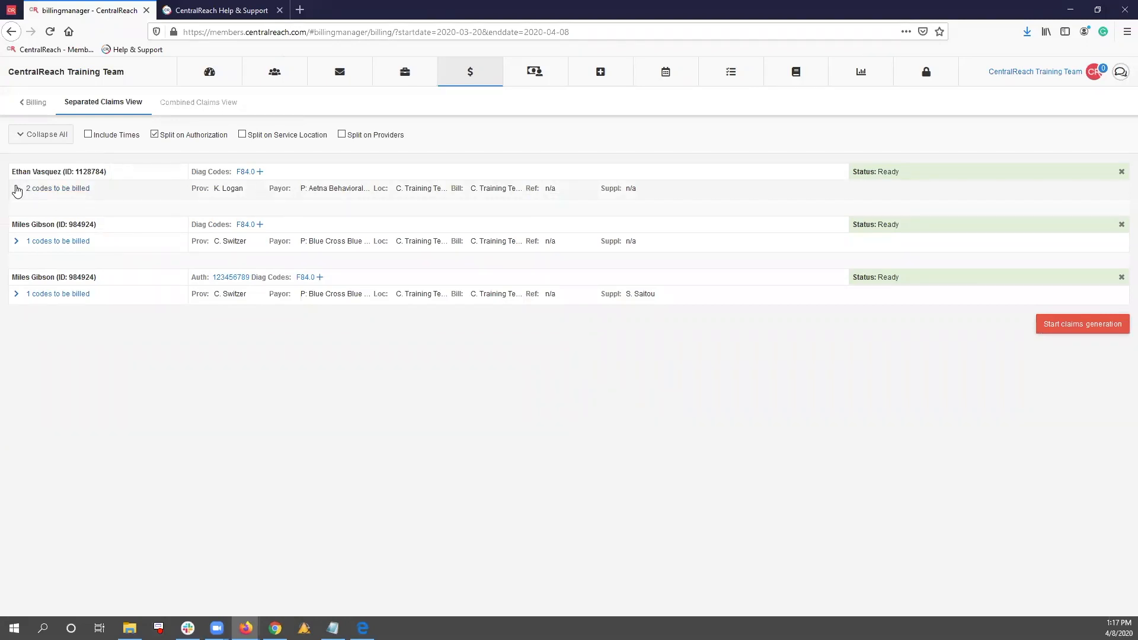
Expand the codes to be billed on all three claims and clear modifier 95 from the 04/06/2020 97155 line
click(17, 188)
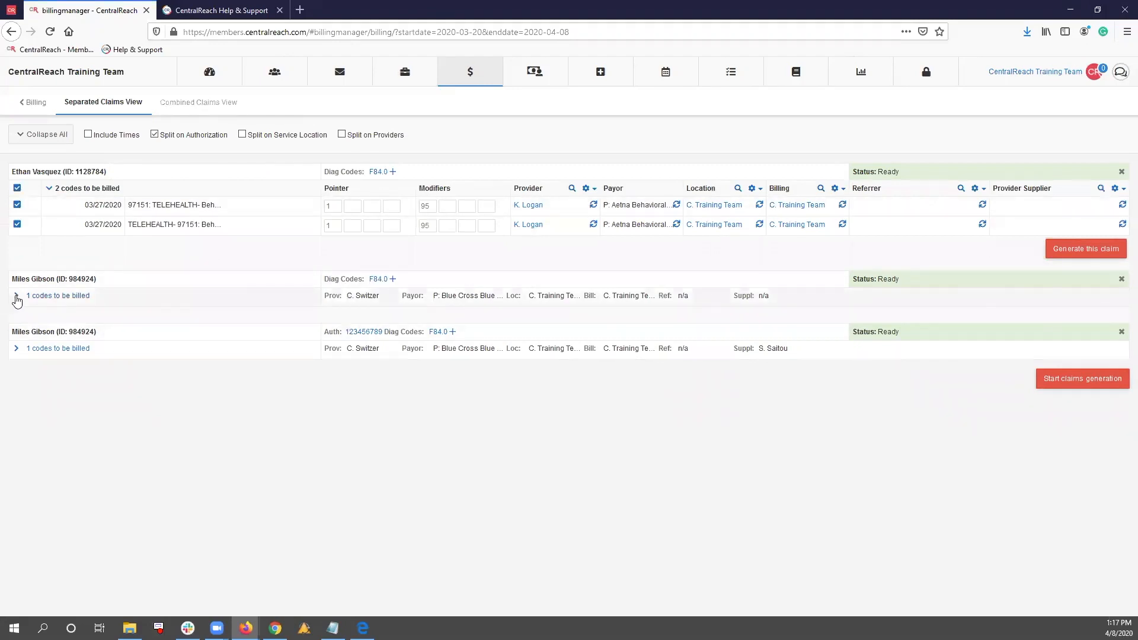
click(16, 296)
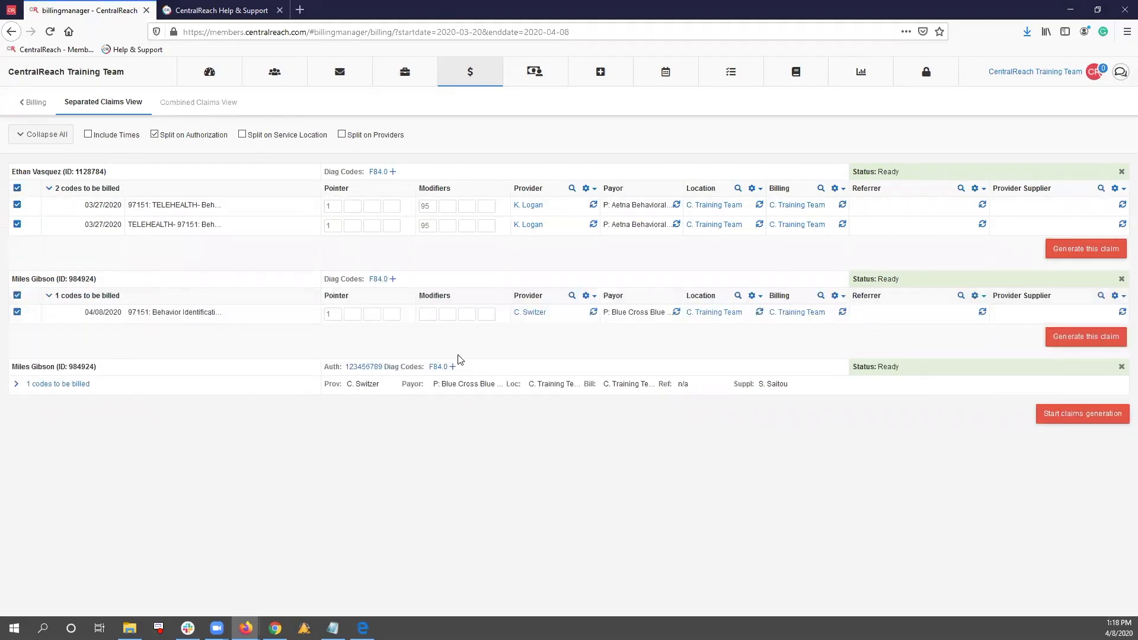
click(428, 318)
click(24, 386)
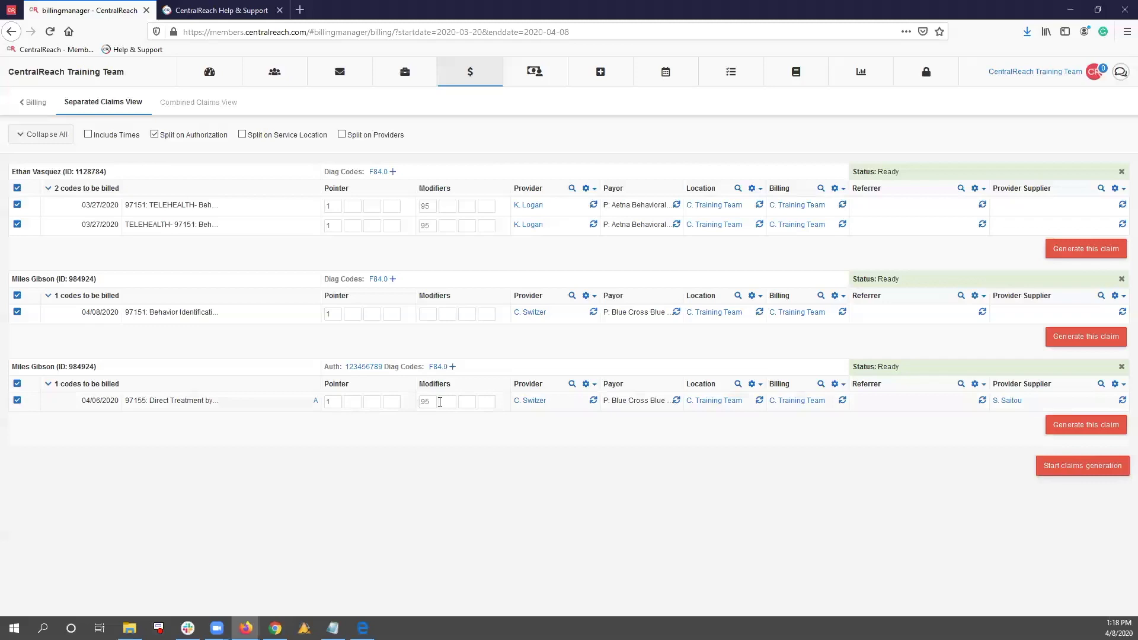
double_click(425, 402)
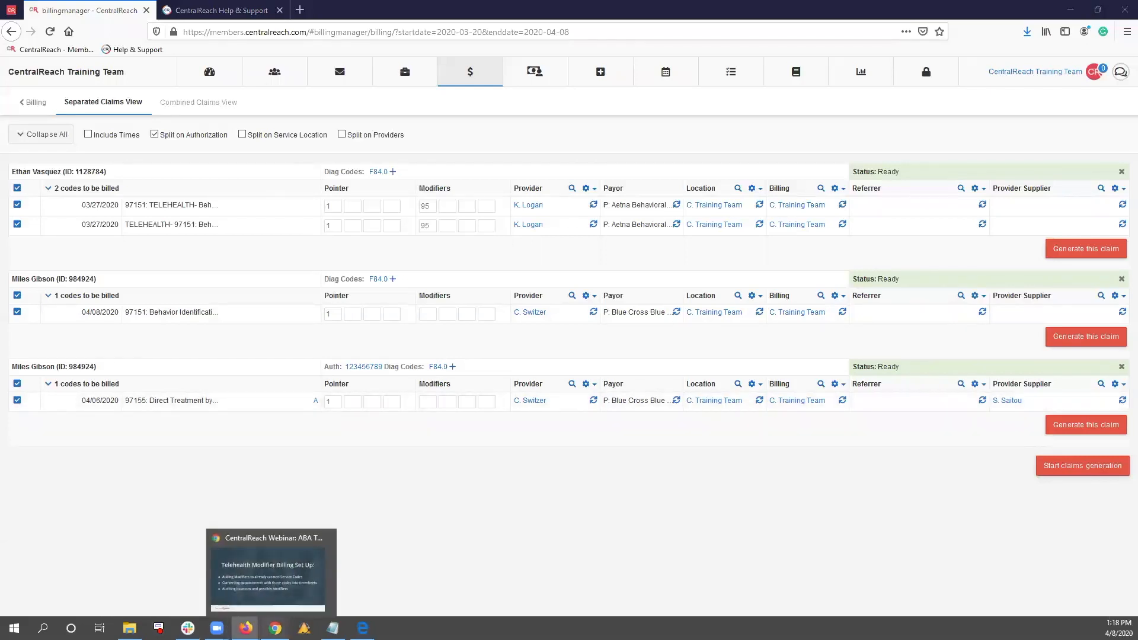
Switch to the CentralReach webinar presentation in Chrome and advance to the slide on the pros of the Telehealth modifier billing setup
click(275, 629)
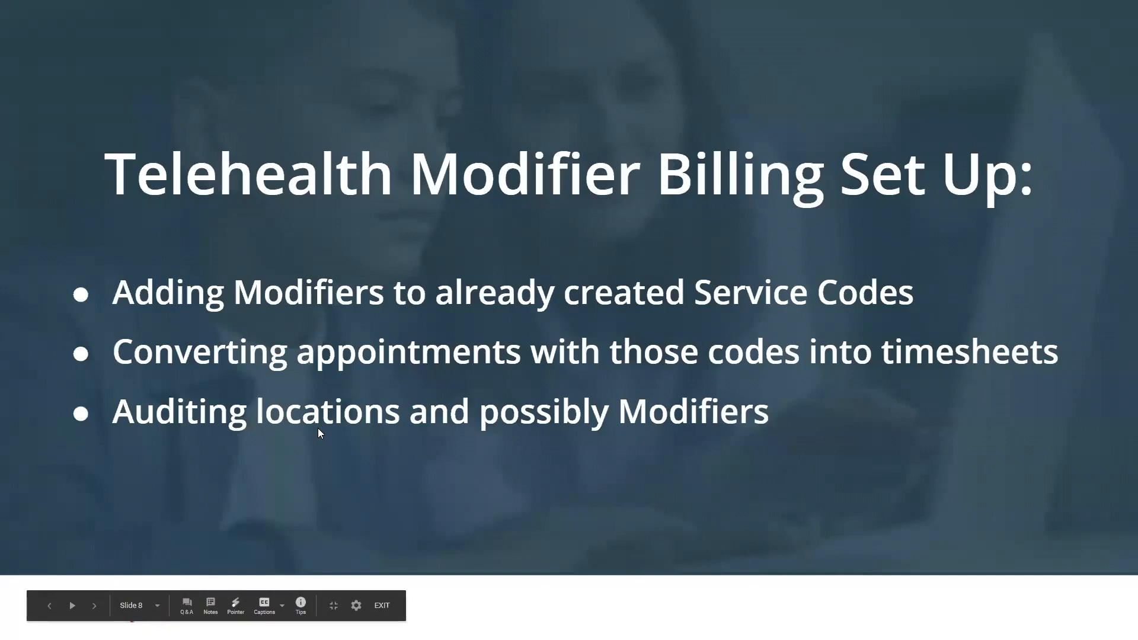
click(318, 428)
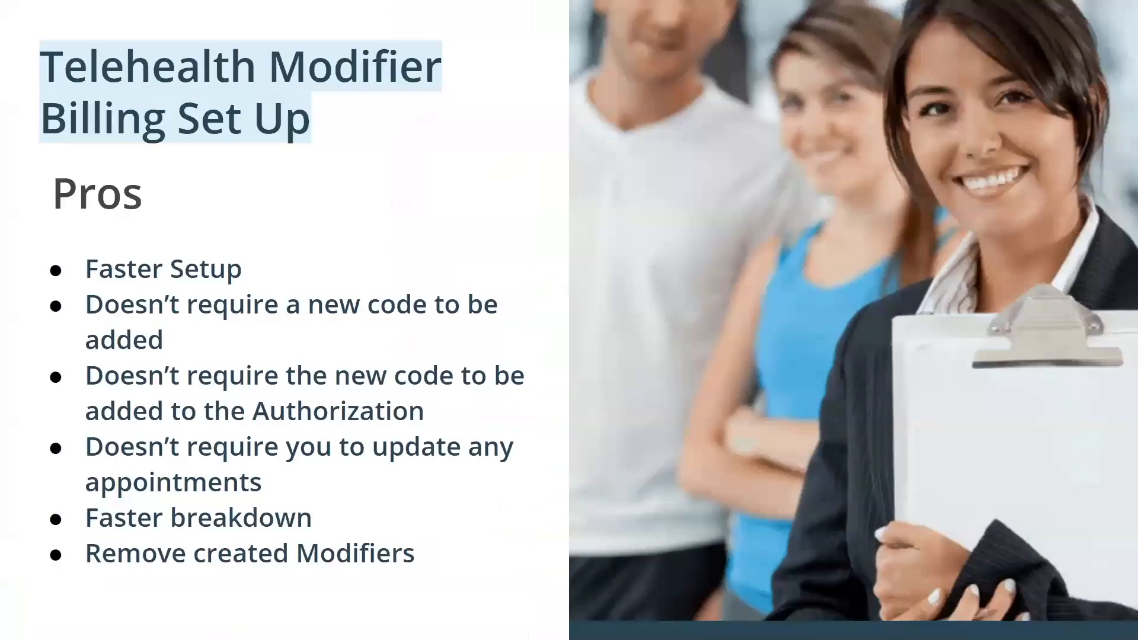
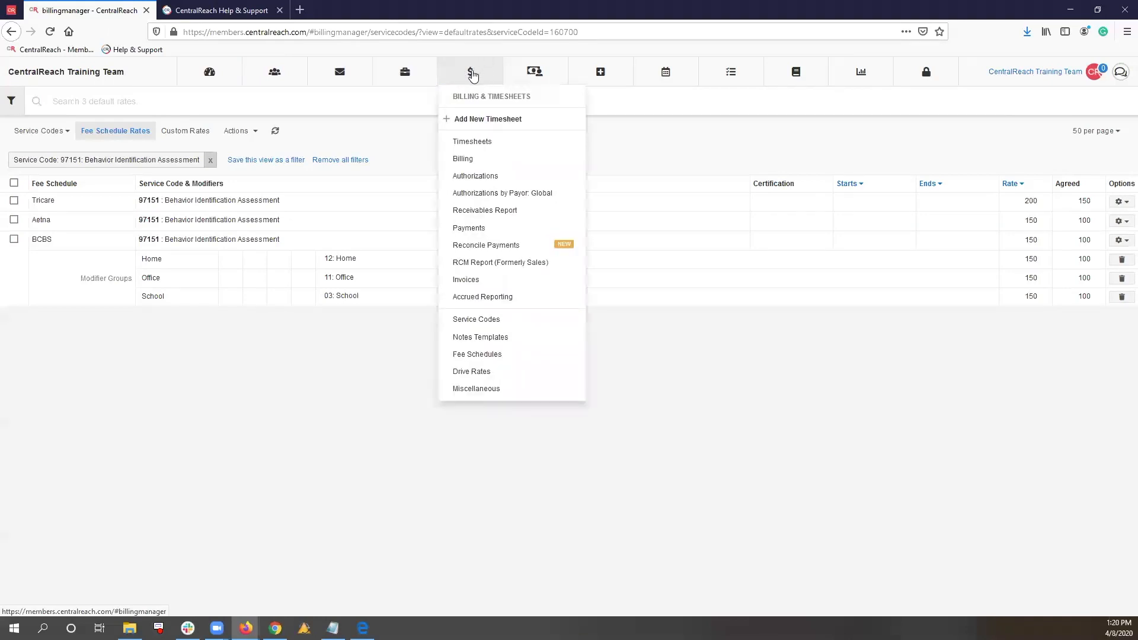
Open the service codes list and view the default fee schedule rates of 97151: Behavior Identification Assessment
click(483, 320)
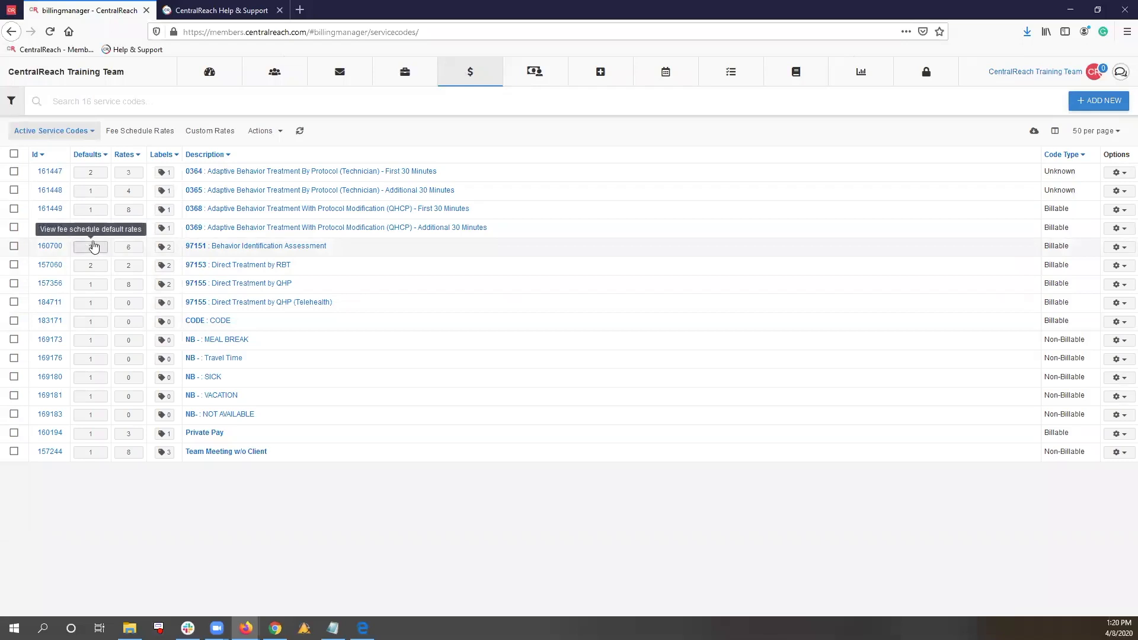
click(1118, 246)
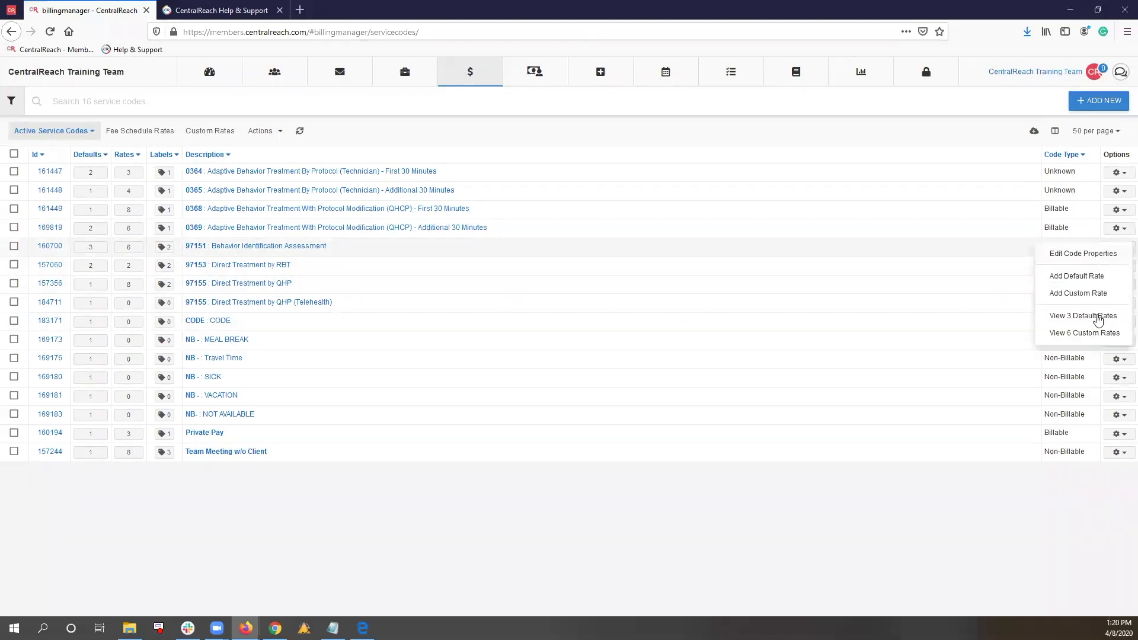
click(1067, 319)
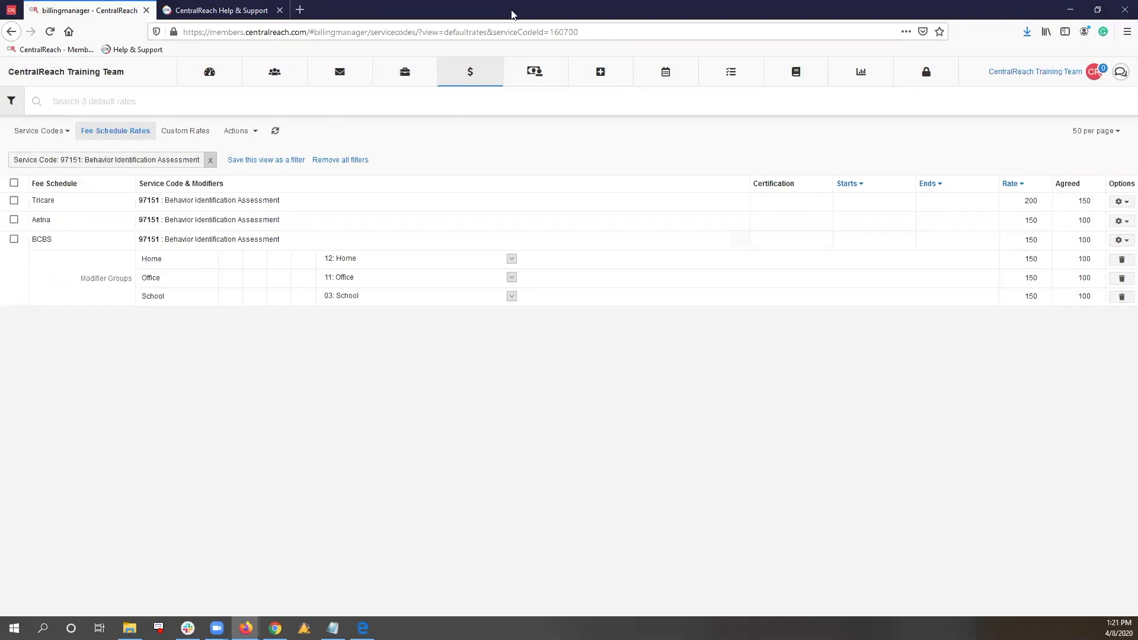
Open the properties of service code 97151 from the service codes list and choose Optional for its Procedure Info validation
mouse_move(466, 84)
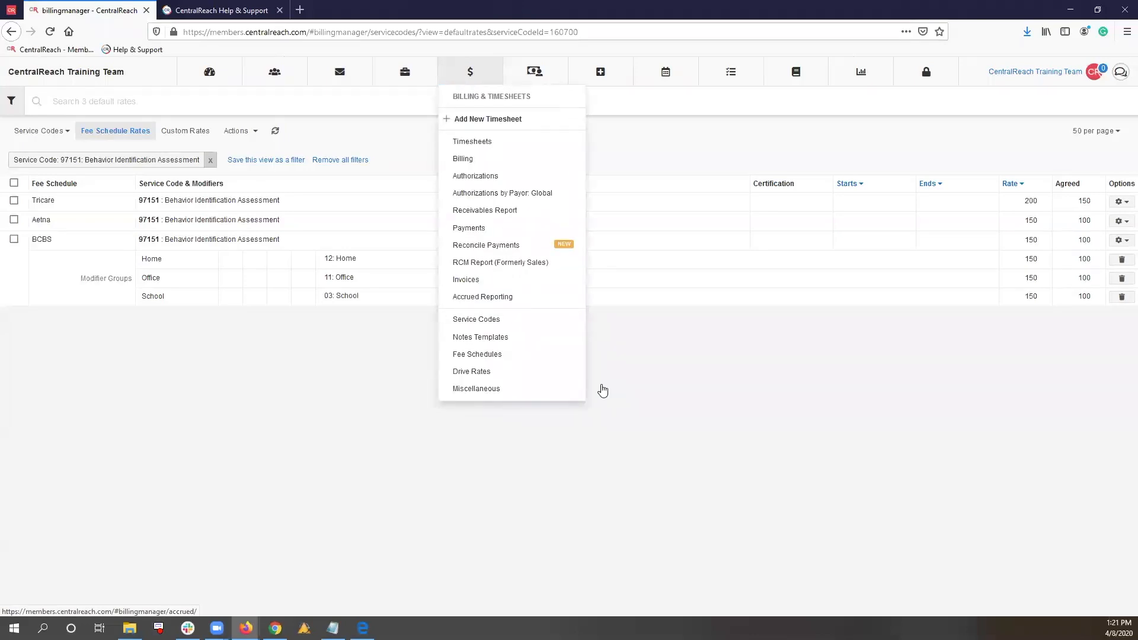
click(516, 320)
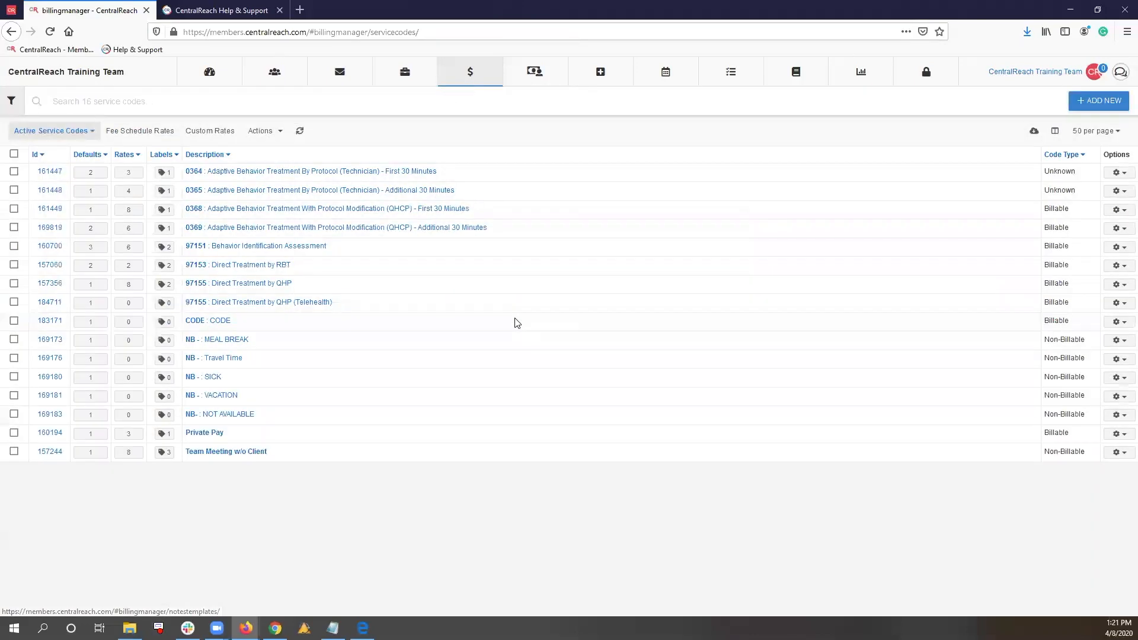
click(250, 248)
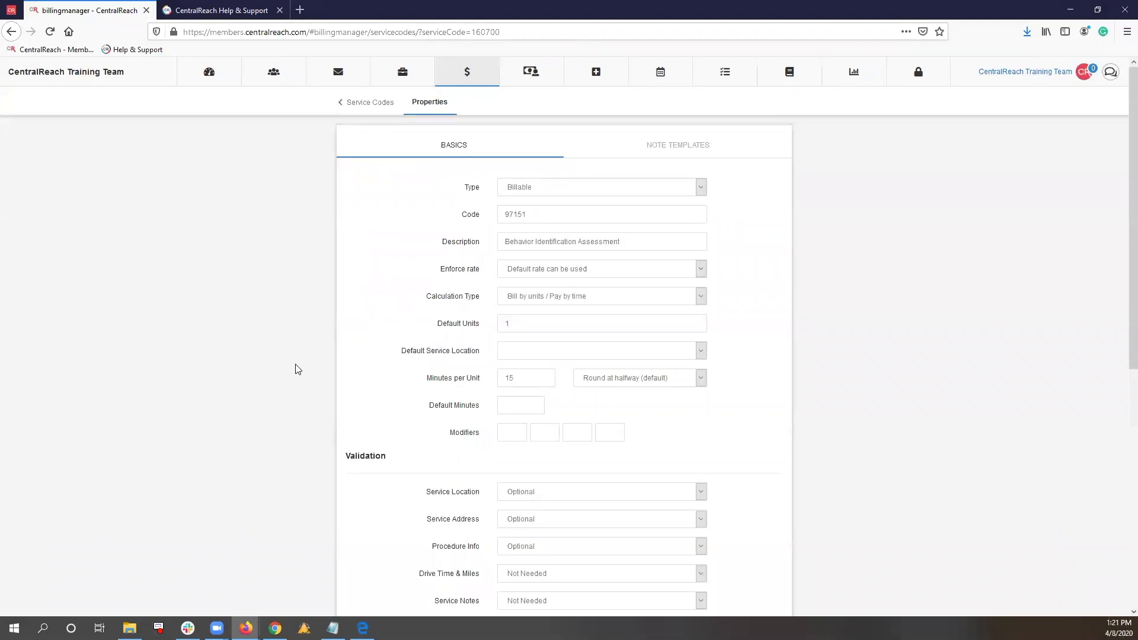
scroll(298, 369, down, 3)
drag(428, 365, 476, 368)
click(439, 370)
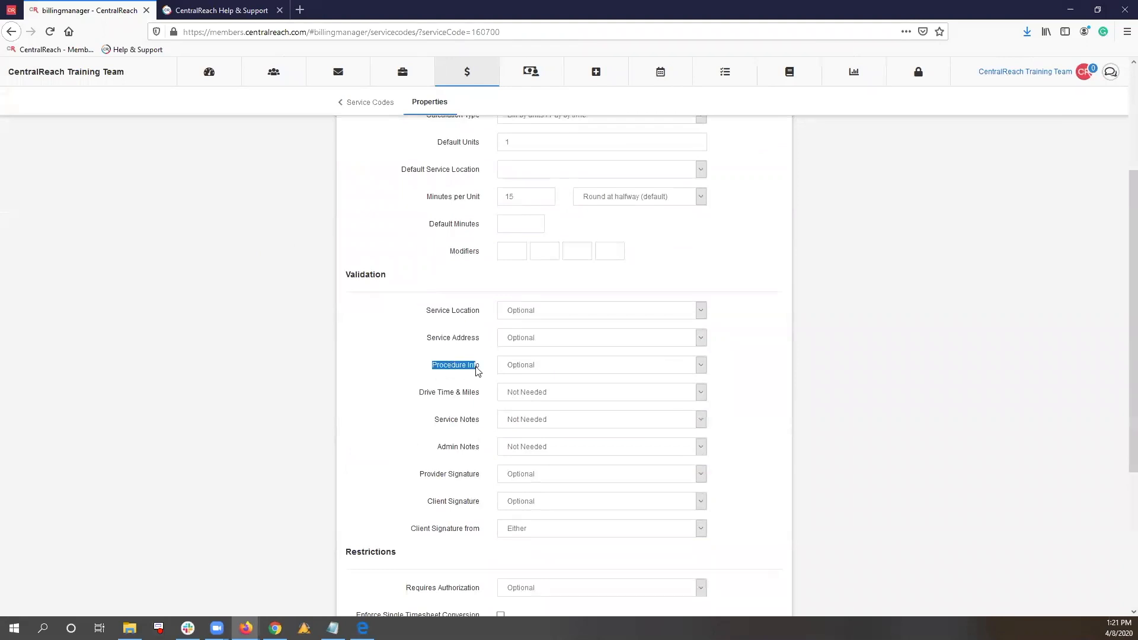
click(484, 371)
click(525, 367)
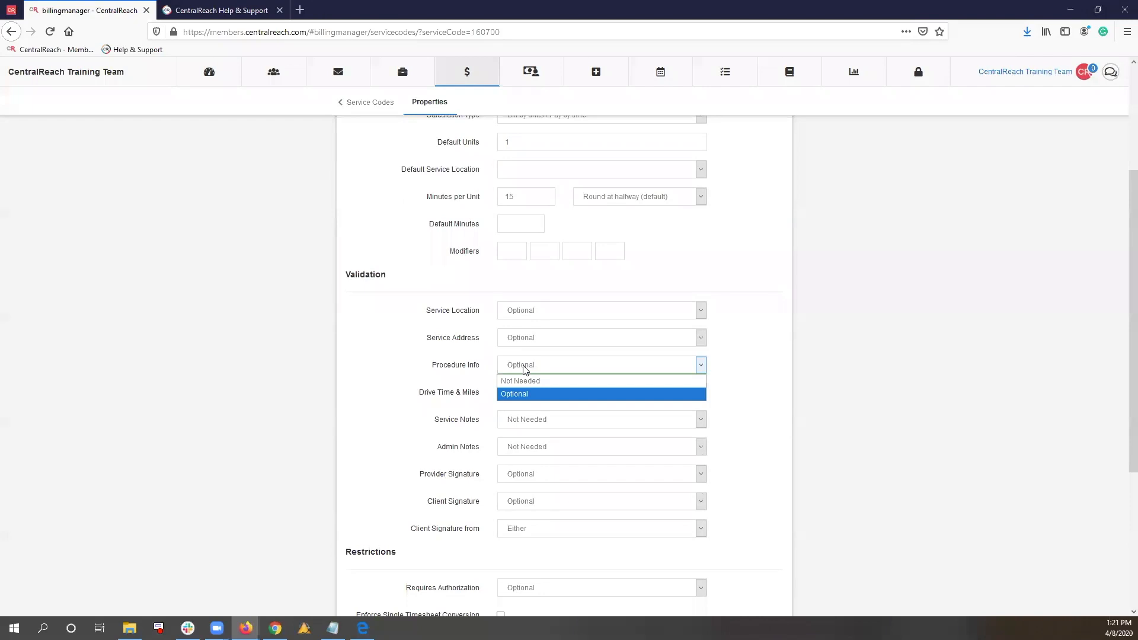
click(522, 394)
Review the Validation, Restrictions and Modifiers settings of service code 97151
scroll(409, 389, down, 3)
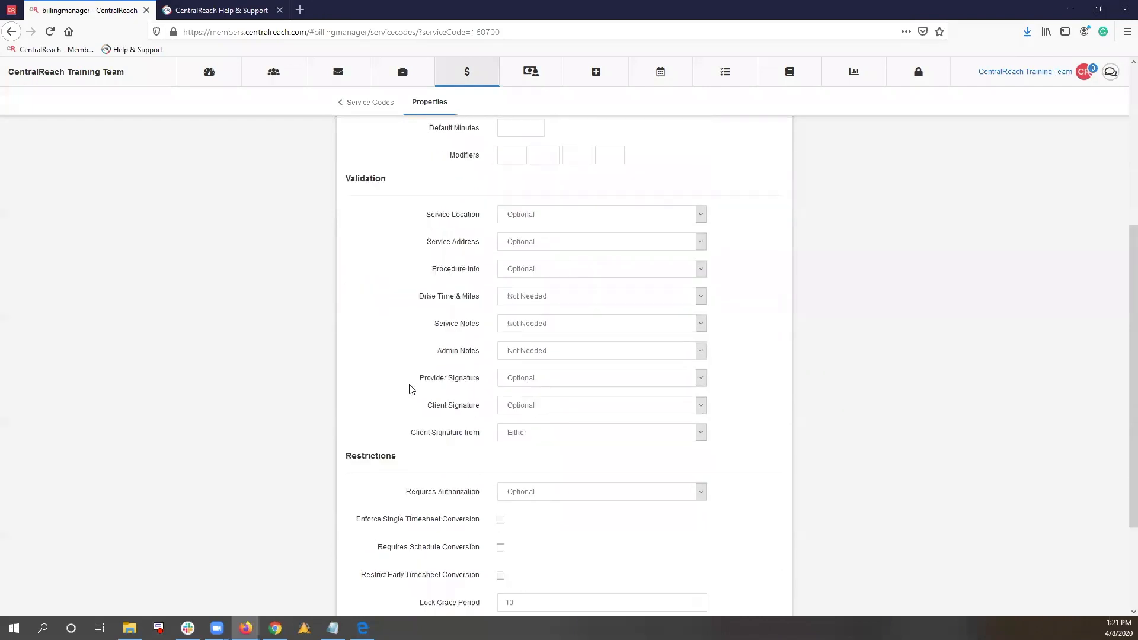
scroll(412, 389, down, 4)
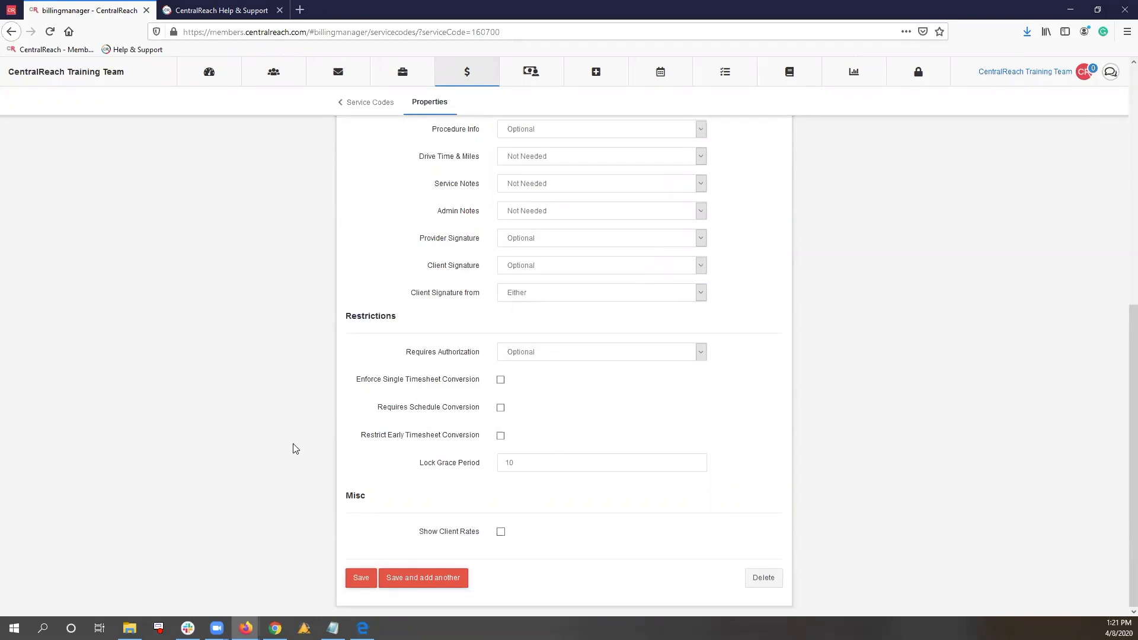
scroll(292, 449, up, 4)
drag(432, 310, 492, 310)
click(484, 316)
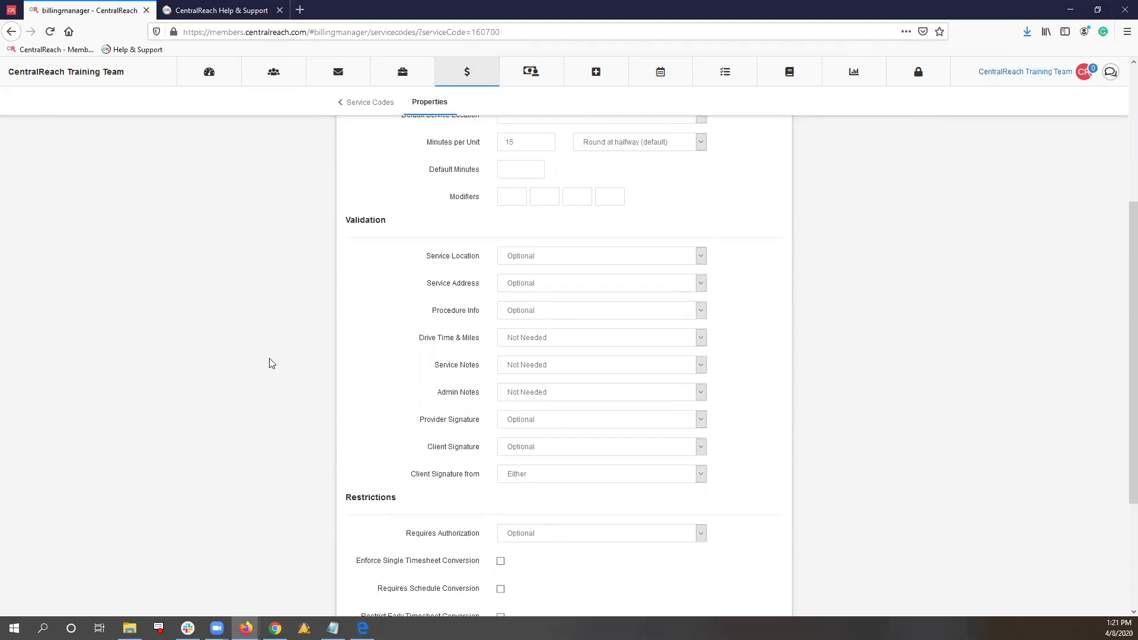
scroll(270, 370, down, 4)
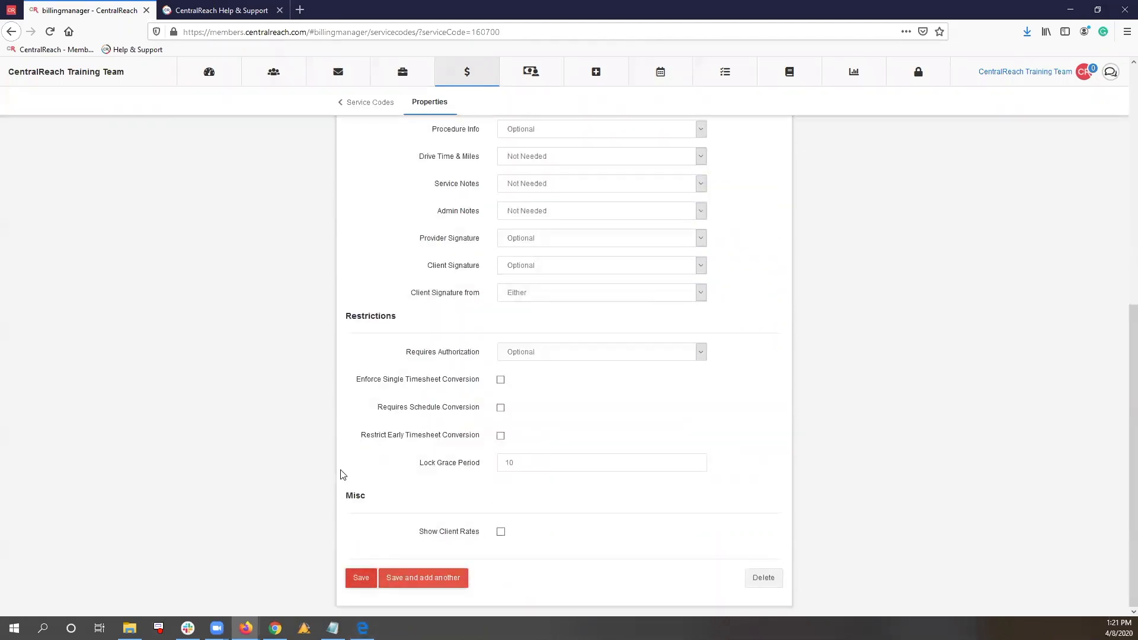
scroll(341, 469, up, 9)
drag(443, 433, 498, 428)
click(653, 450)
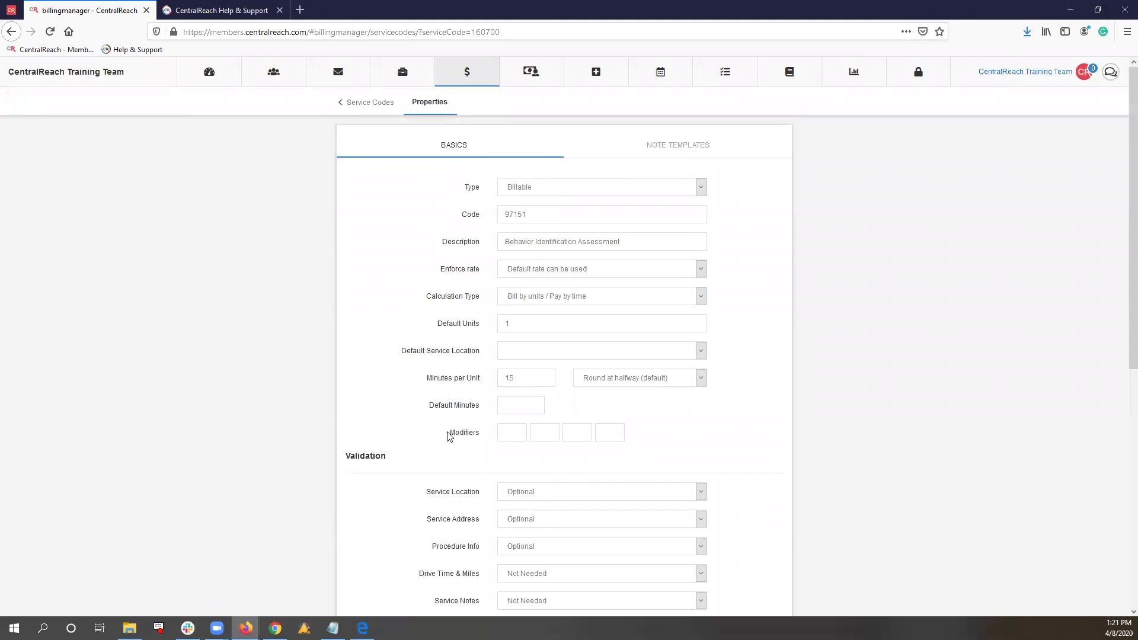
Switch to the provider's Firefox window, show the April 2020 calendar, and close the billing manager and duplicate scheduling pages
mouse_move(246, 628)
click(292, 591)
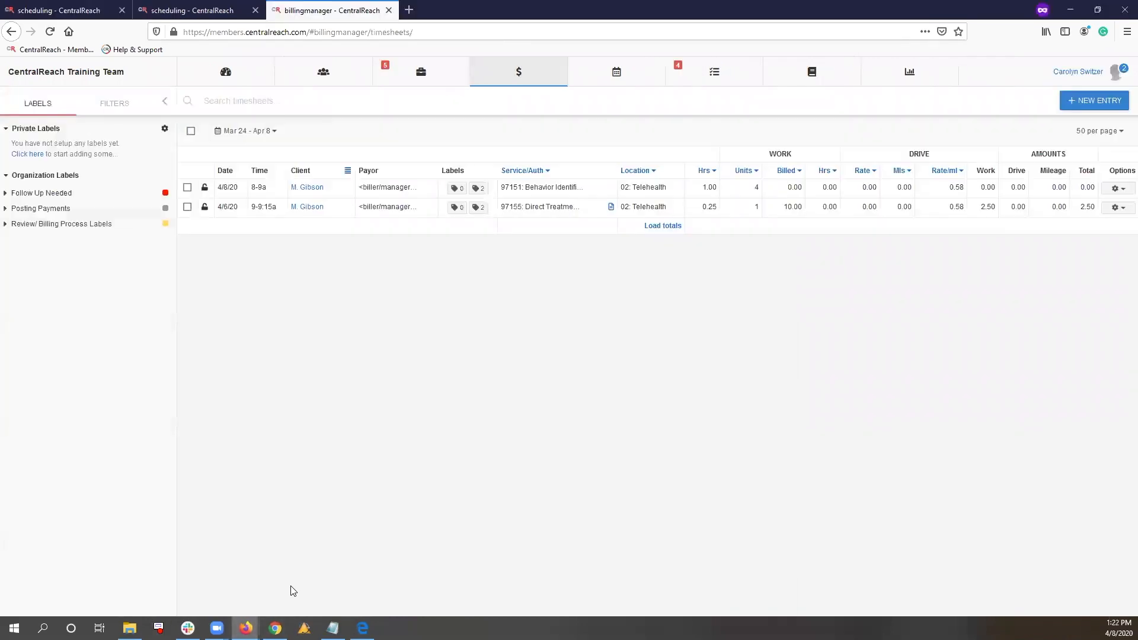
click(88, 6)
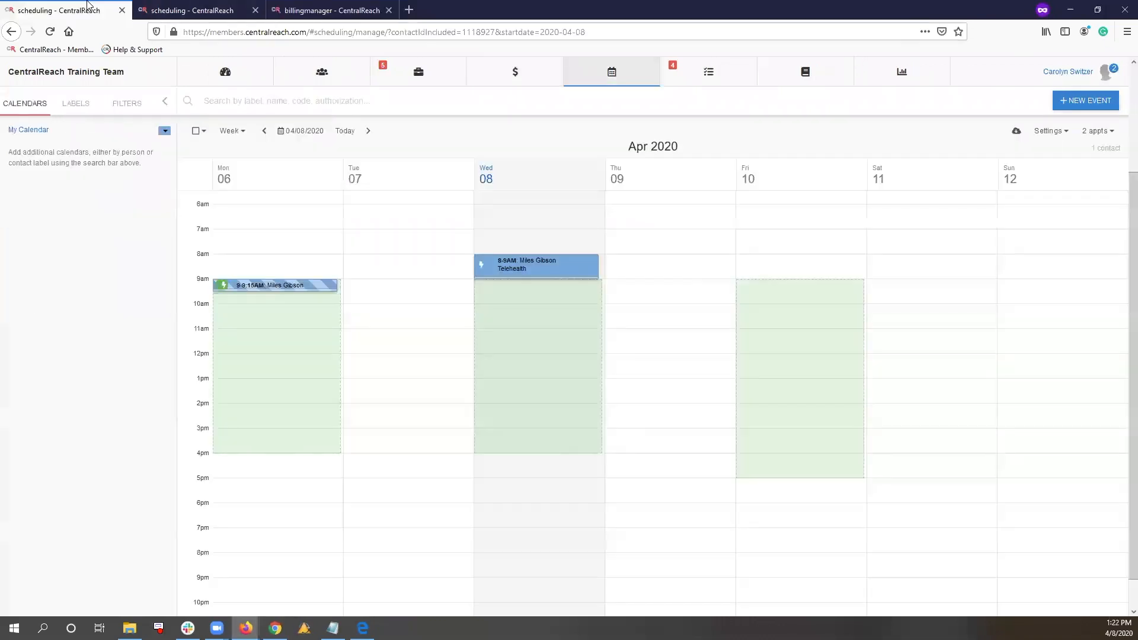
click(389, 10)
click(256, 10)
Open the 04/08/2020 8:00 AM Telehealth 1:1 appointment and start converting it to a timesheet
click(534, 268)
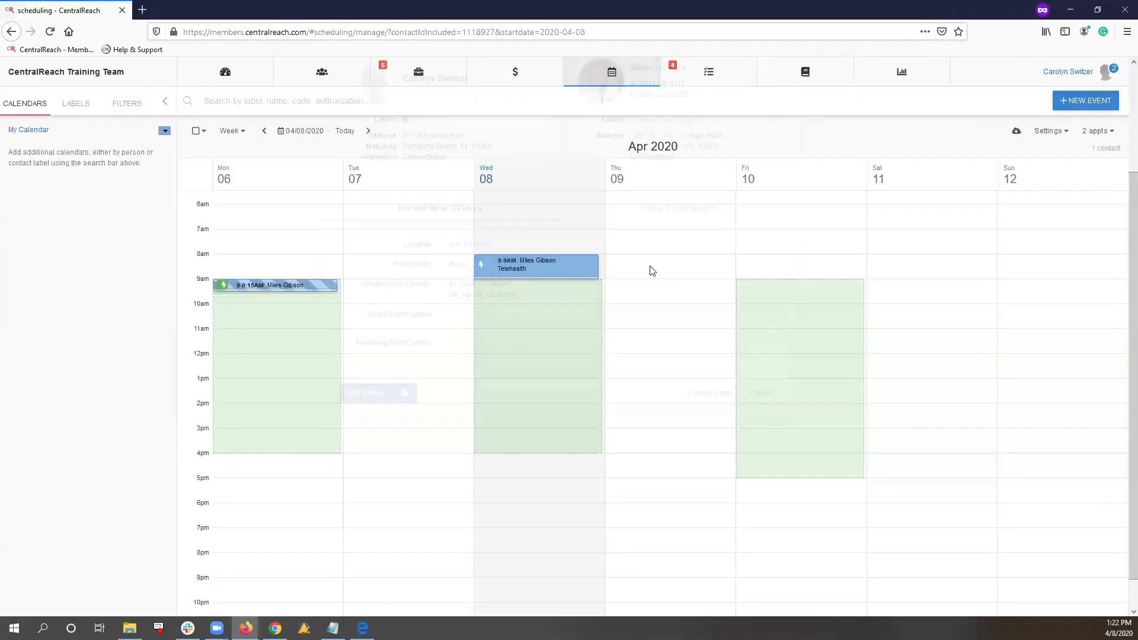
click(661, 312)
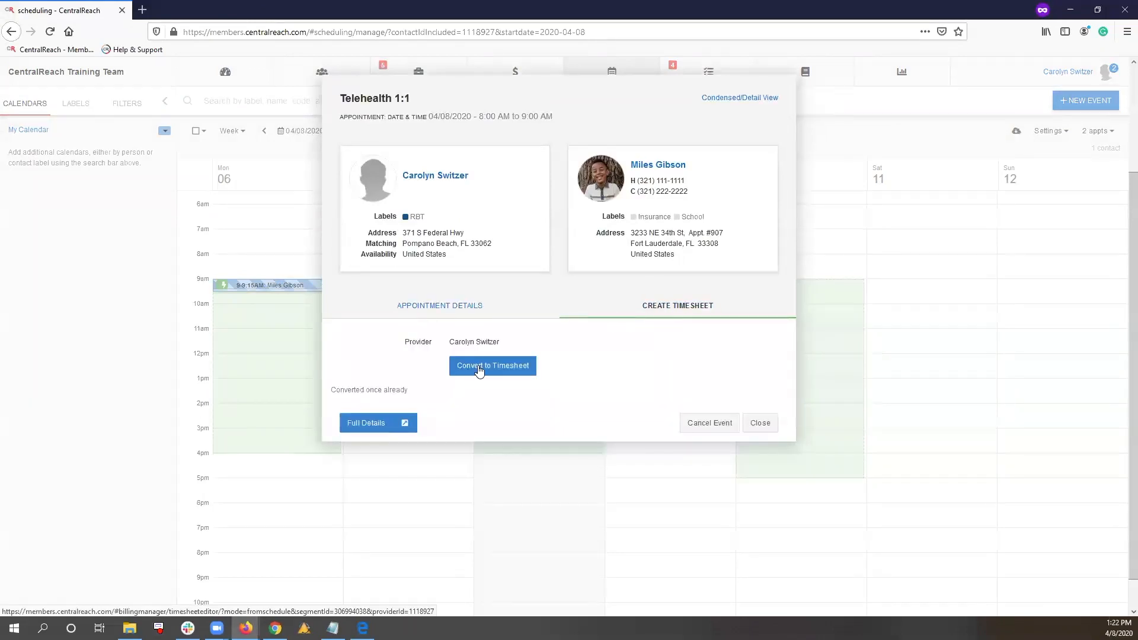
click(479, 369)
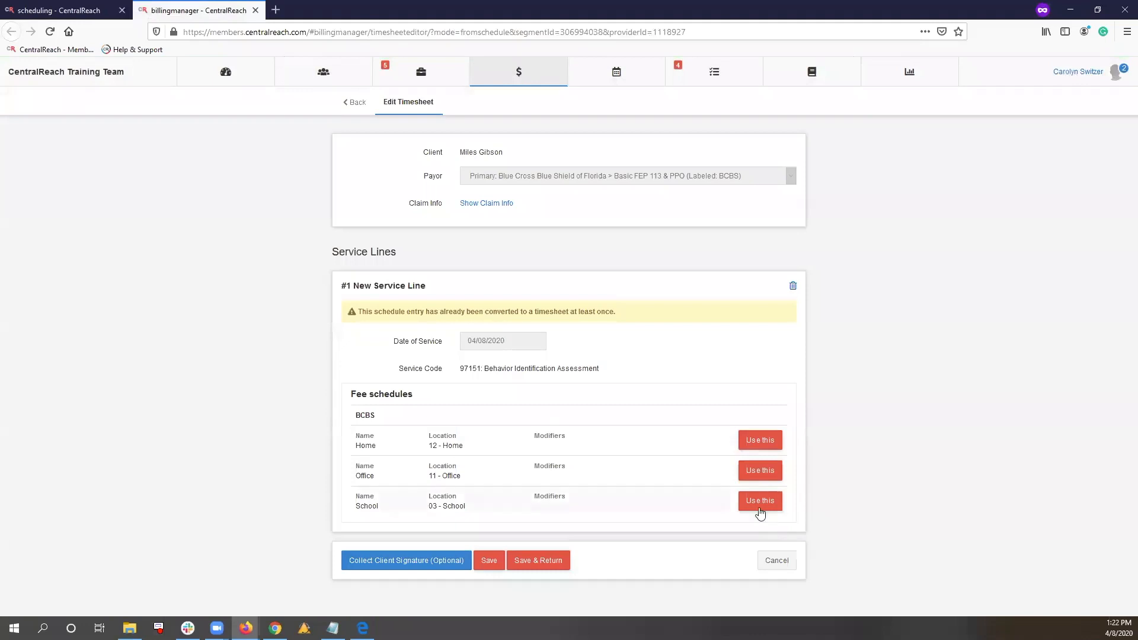
Use the School fee schedule for the 97151 service line, show its modifiers, and close the timesheet without saving
click(735, 501)
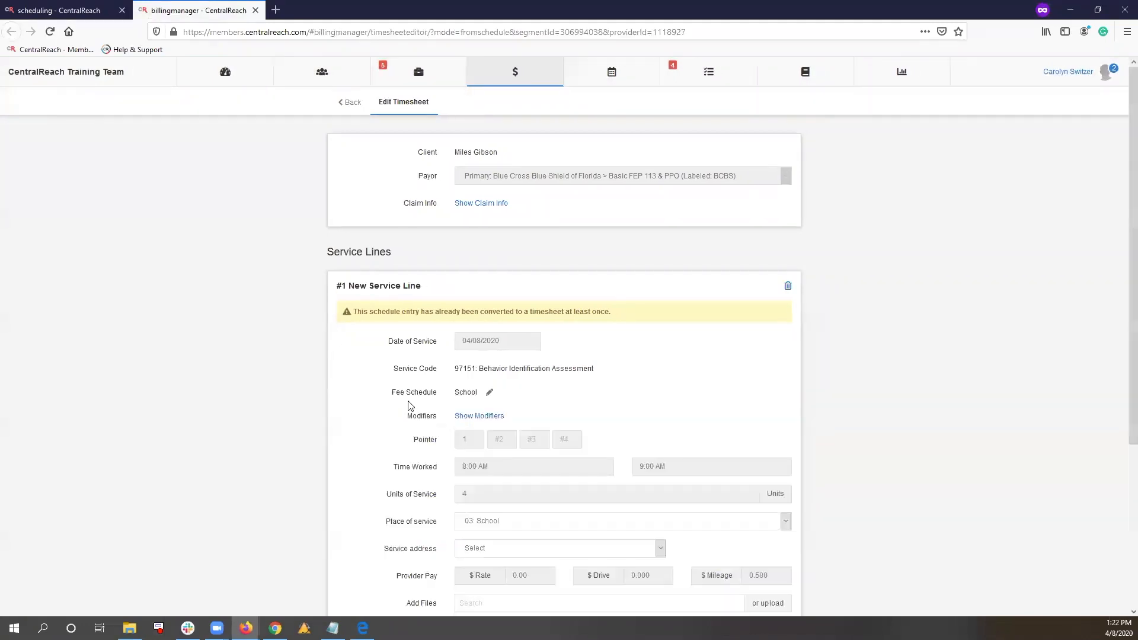
click(467, 418)
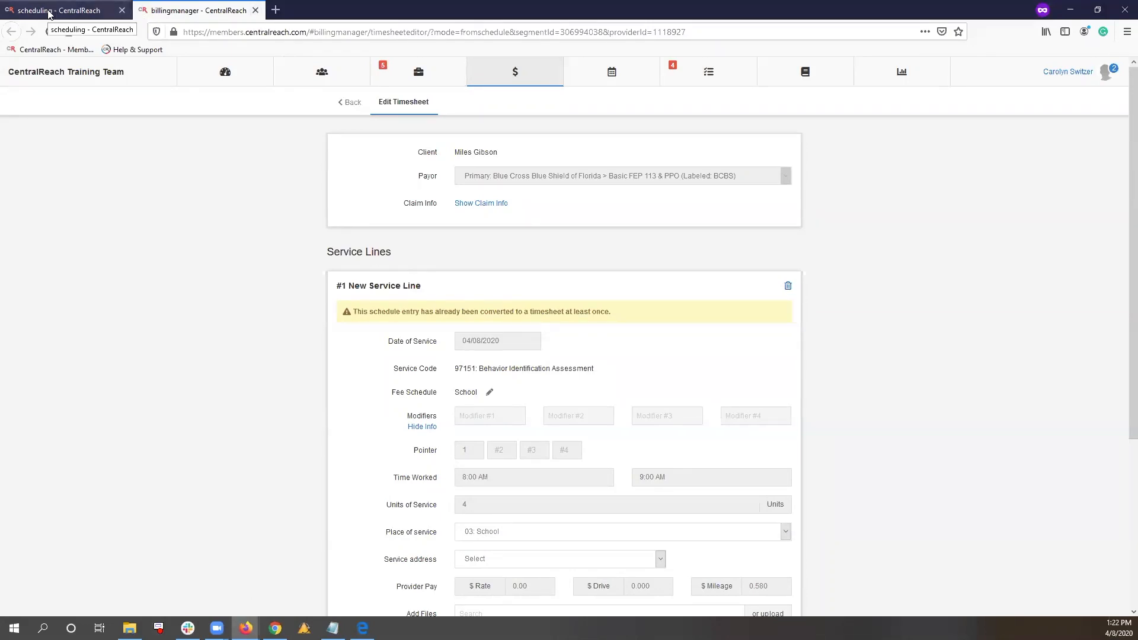
click(256, 11)
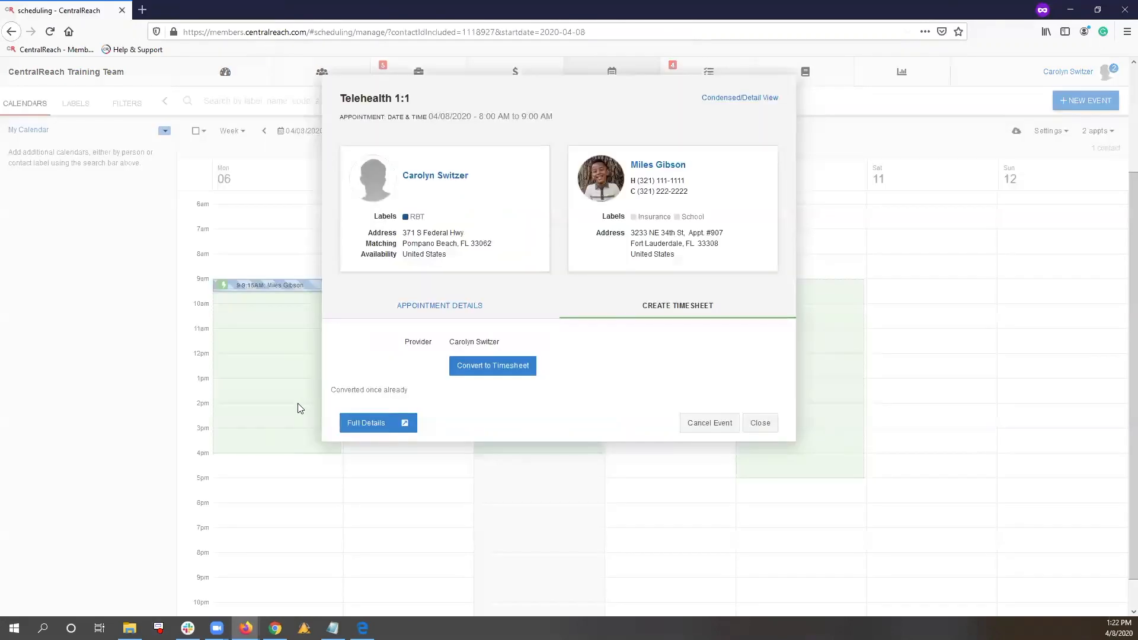
Return to the administrator's Firefox window and open the default fee schedule rates of service code 97151
mouse_move(246, 628)
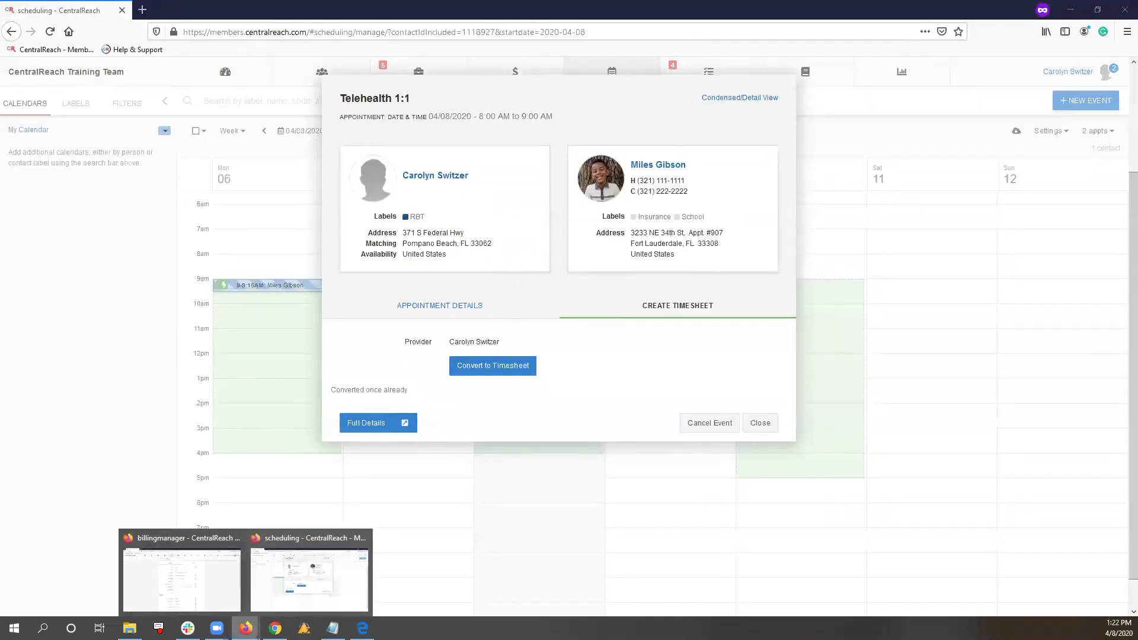
click(204, 578)
click(370, 103)
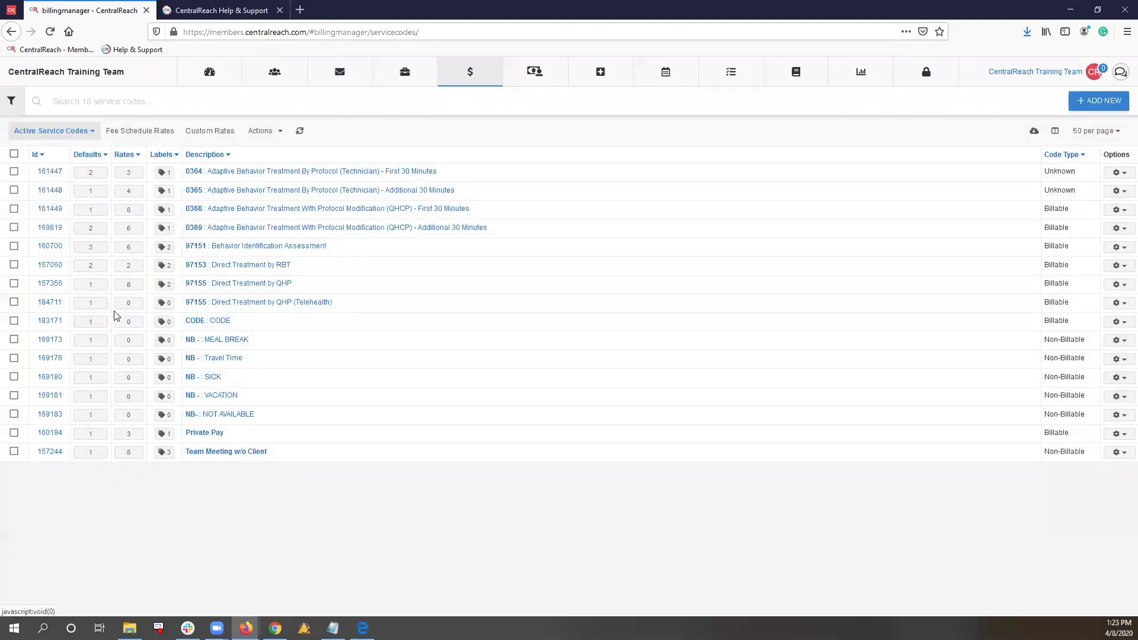
click(99, 247)
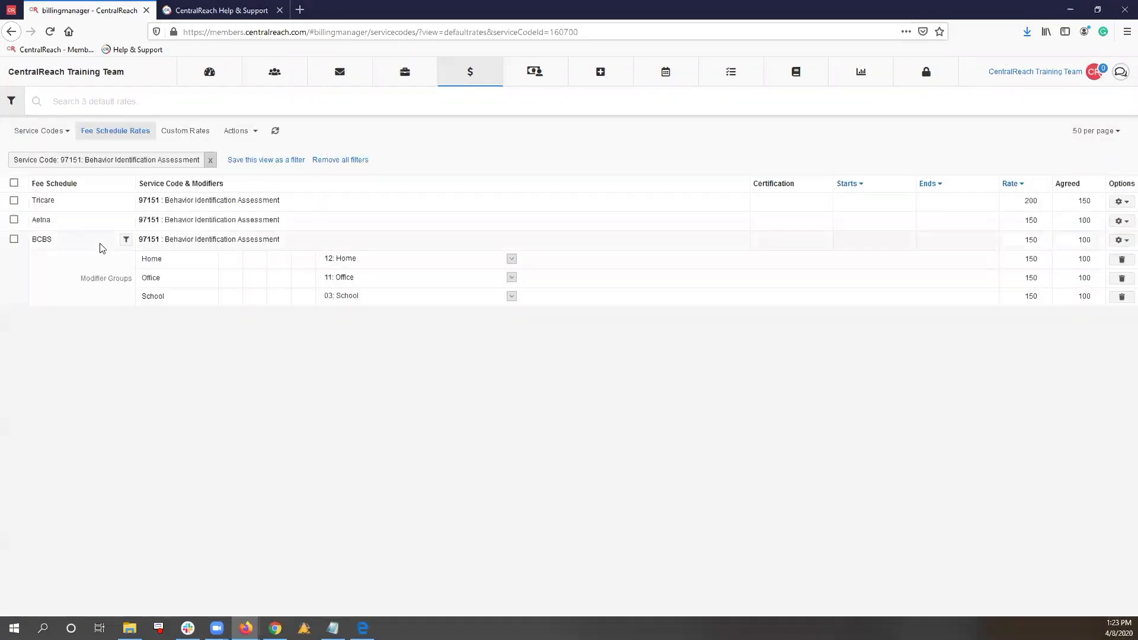
Start a new modifier group for the BCBS rate named Telehealth-RBT, with modifiers 95 and HN
click(1119, 241)
click(1094, 265)
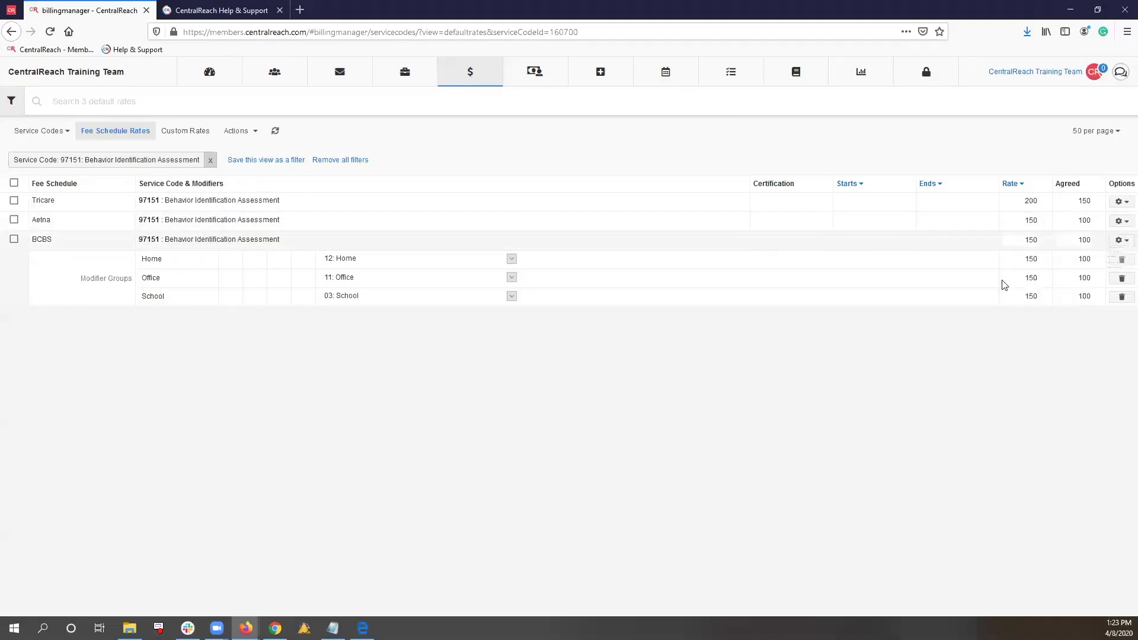
click(505, 174)
text(Telehealth-)
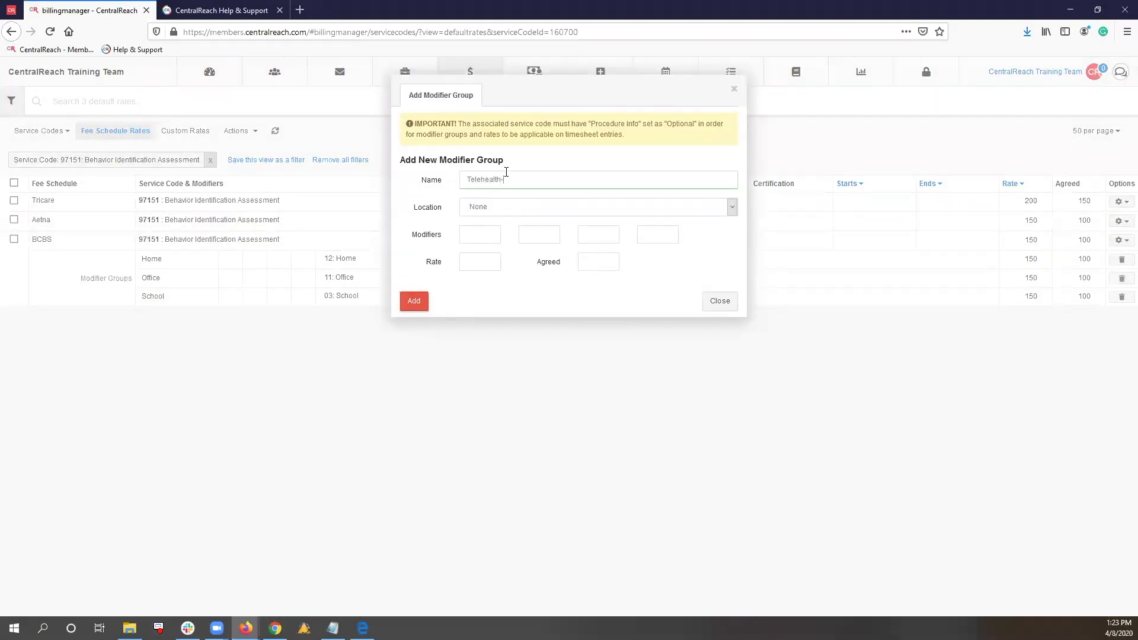
text(RBT)
click(496, 227)
text(95)
click(551, 240)
text(HN)
Set the Telehealth-RBT group's rate to 100 and agreed amount to 90, and add the group
click(490, 256)
text(100)
click(592, 260)
text(90)
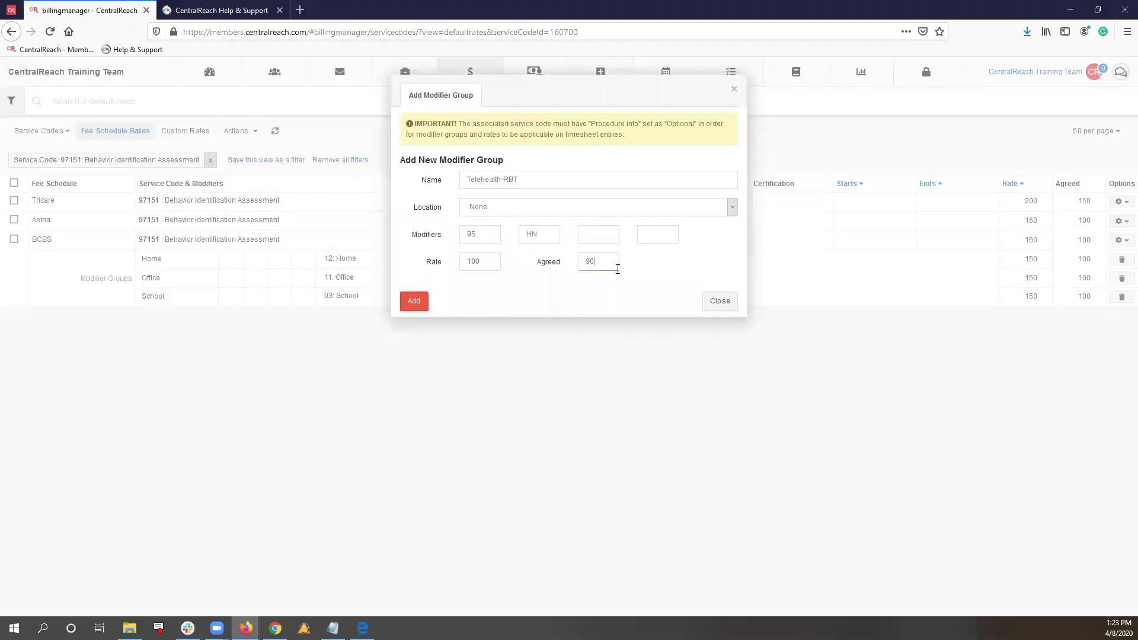
click(661, 236)
click(538, 184)
click(413, 302)
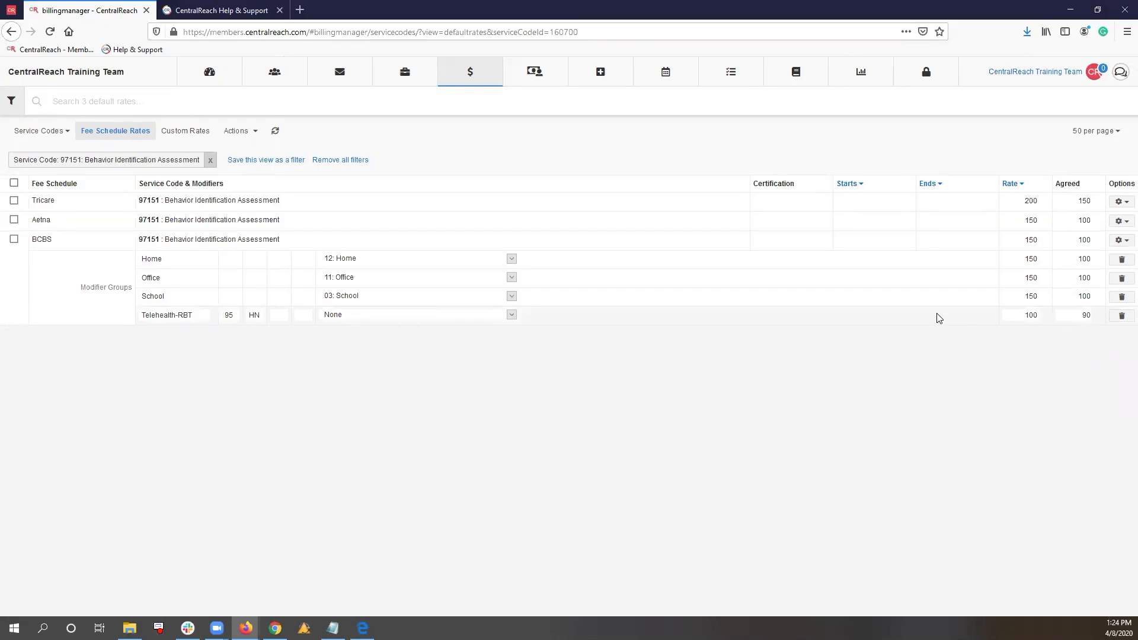
click(1121, 319)
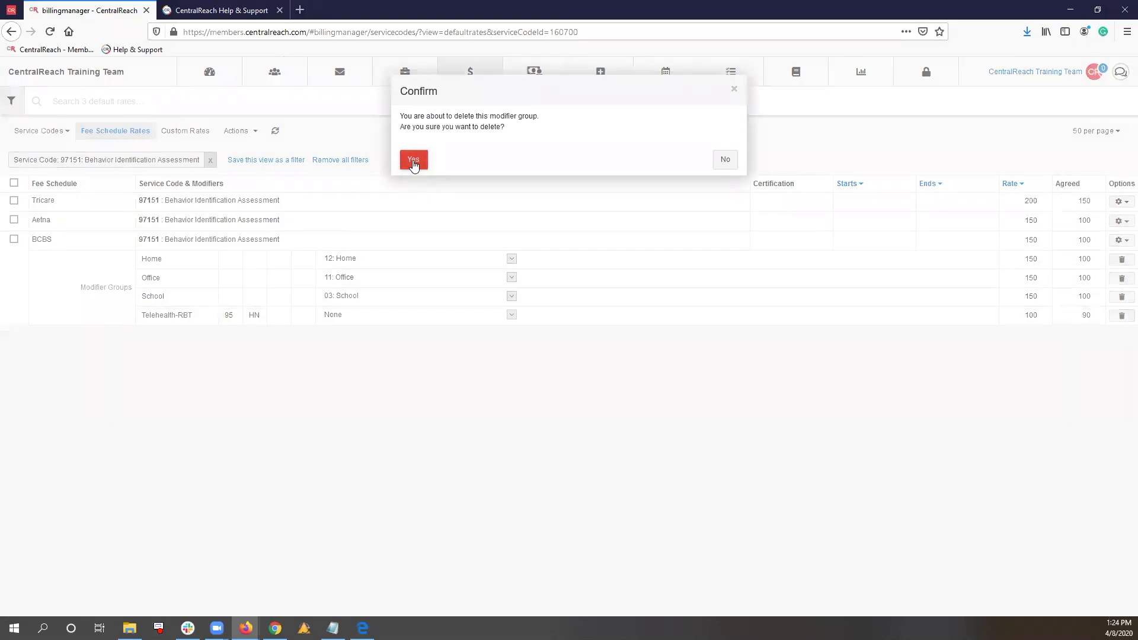
click(593, 388)
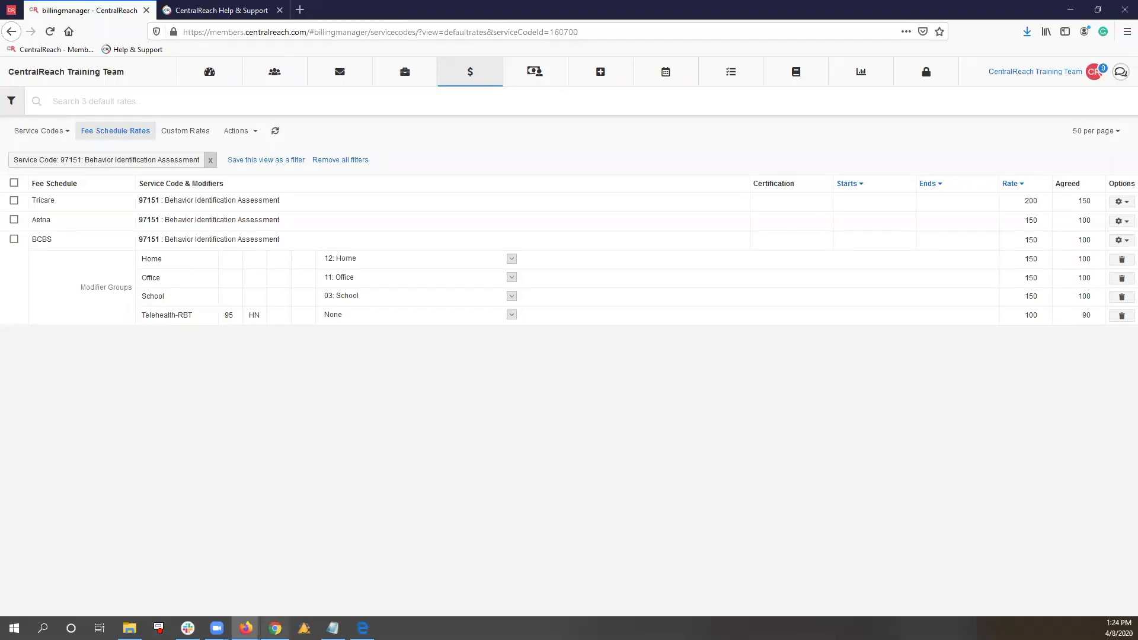
Switch to the webinar presentation in Chrome and advance past the slide on the cons of the Telehealth modifier billing setup
click(275, 570)
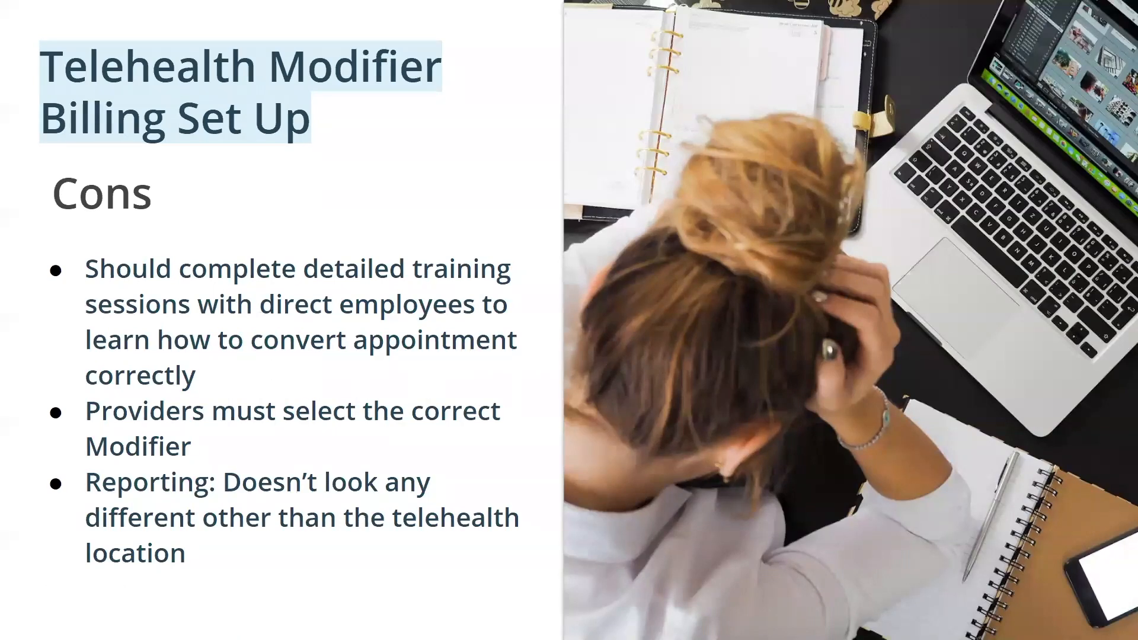
key(Right)
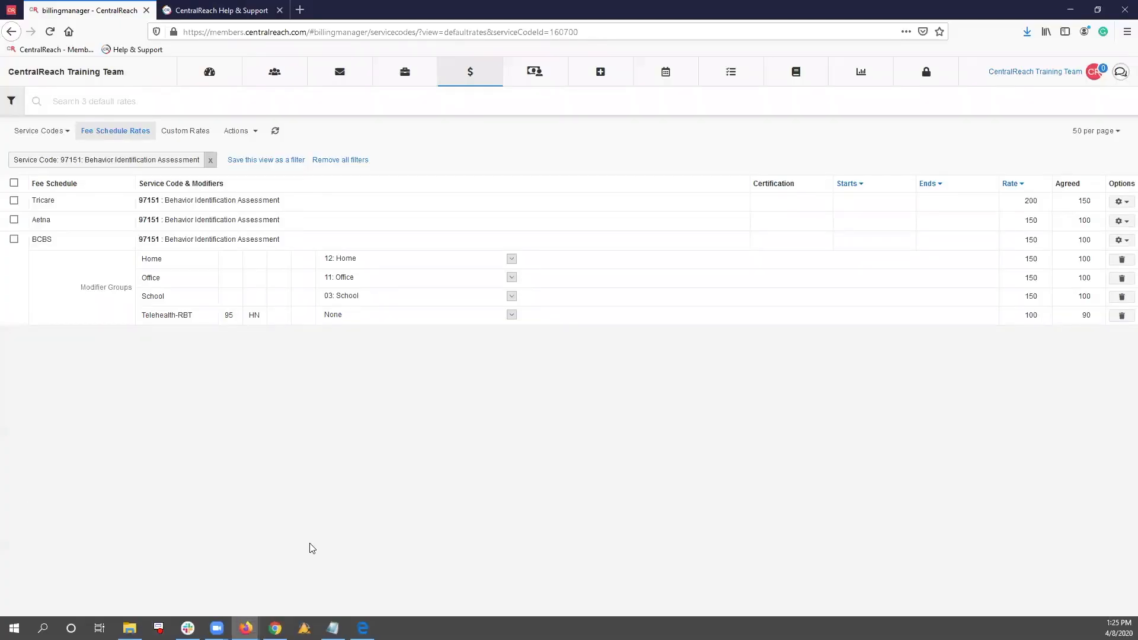
Open the service codes list and start a new billable service code with the code 97151
mouse_move(472, 84)
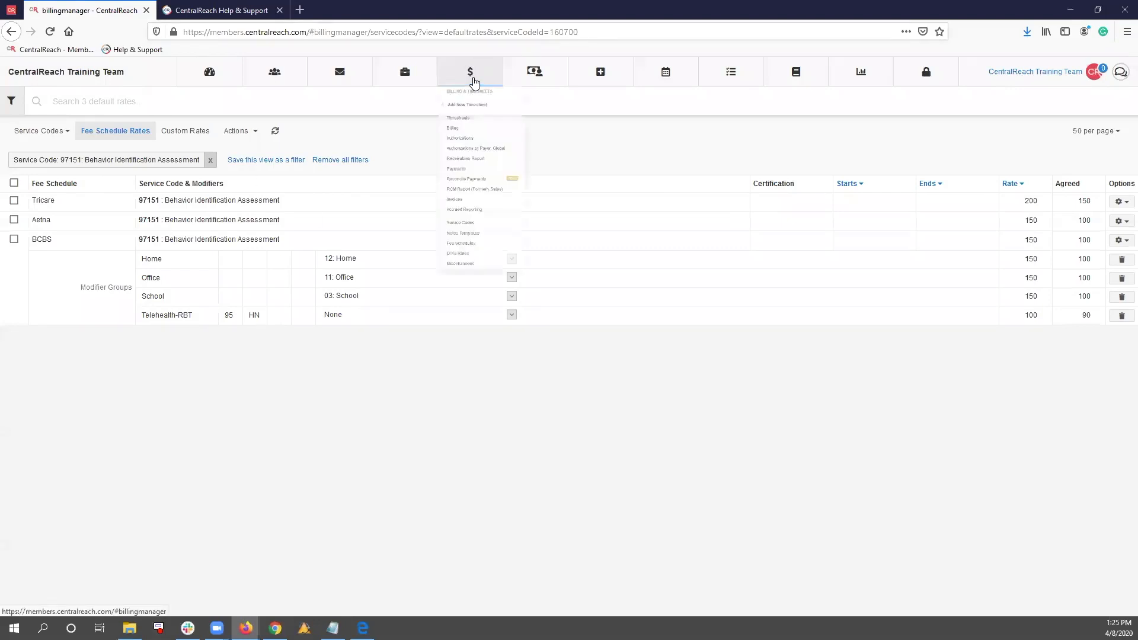
click(519, 323)
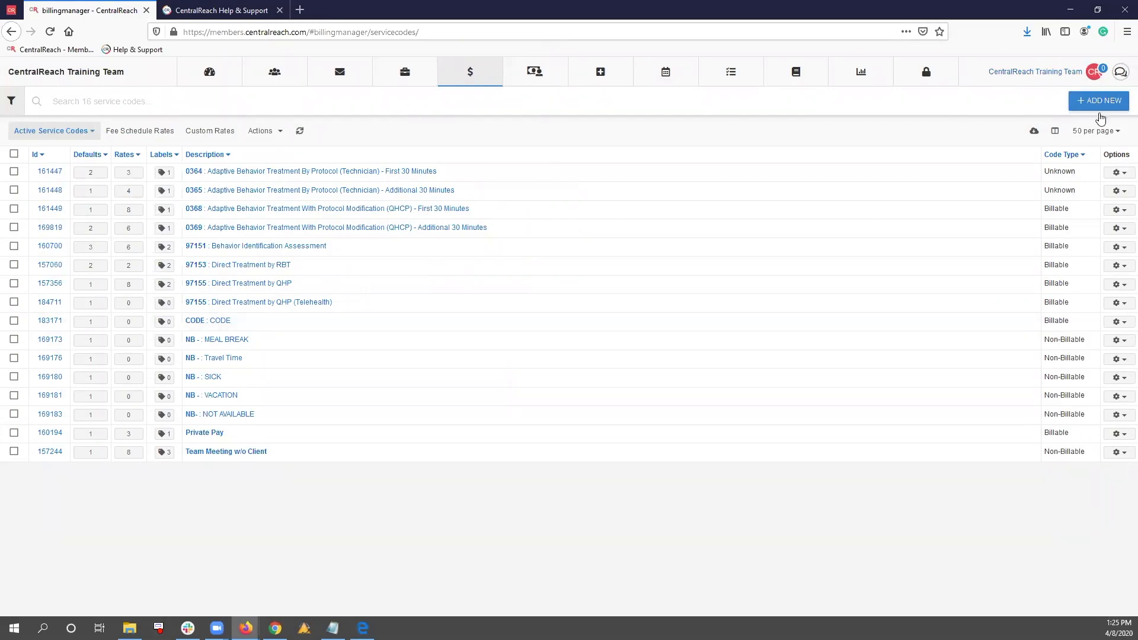
click(1101, 111)
click(505, 239)
text(97151)
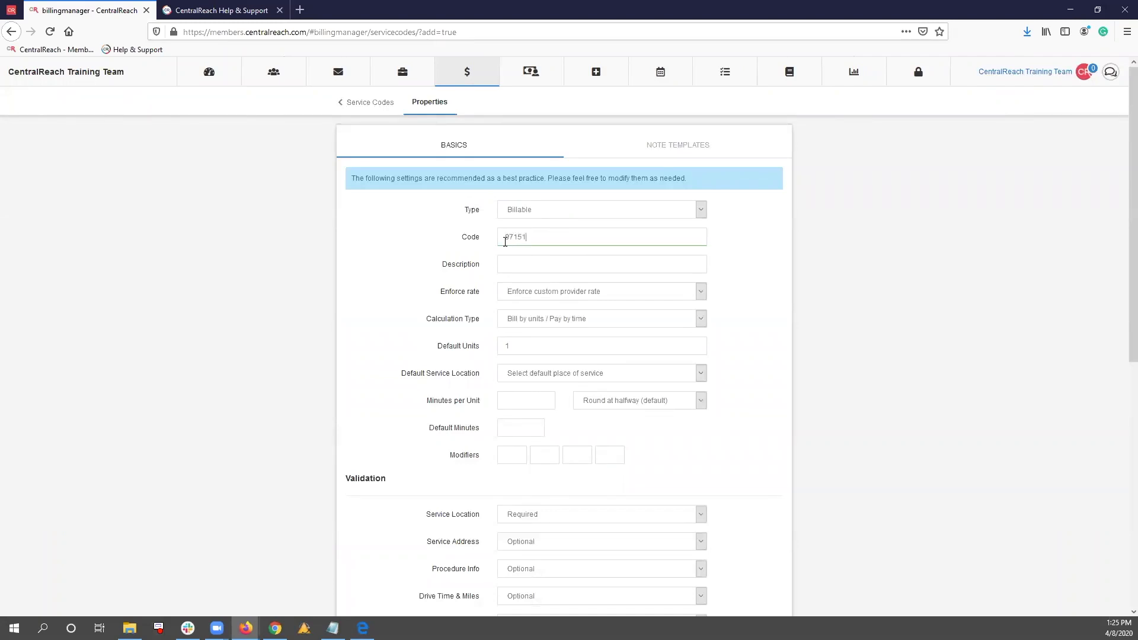
Enter TELEHEALTH-Behavior Identification Assessment as the new service code's description
click(525, 255)
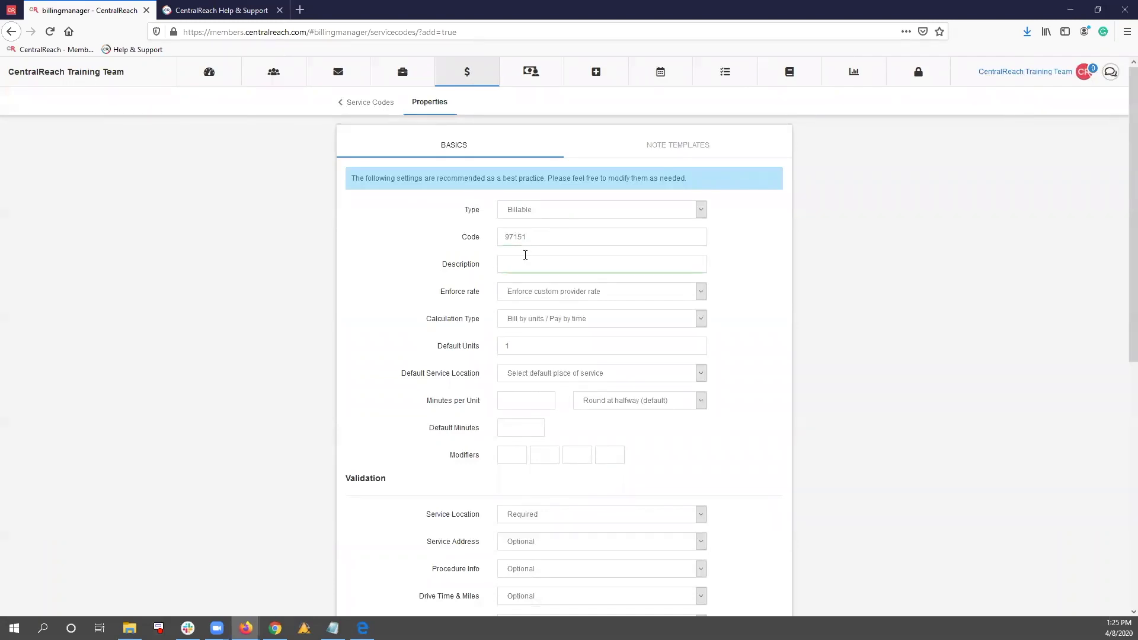
text(TELEHEALTH-)
key(alt+Tab)
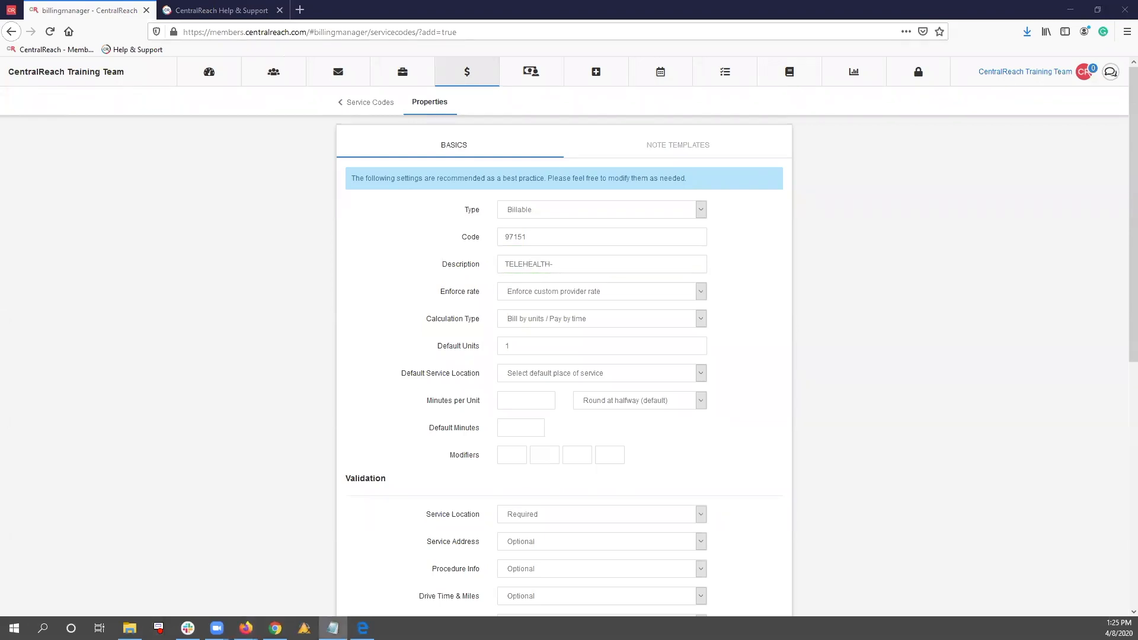
click(603, 261)
right_click(604, 264)
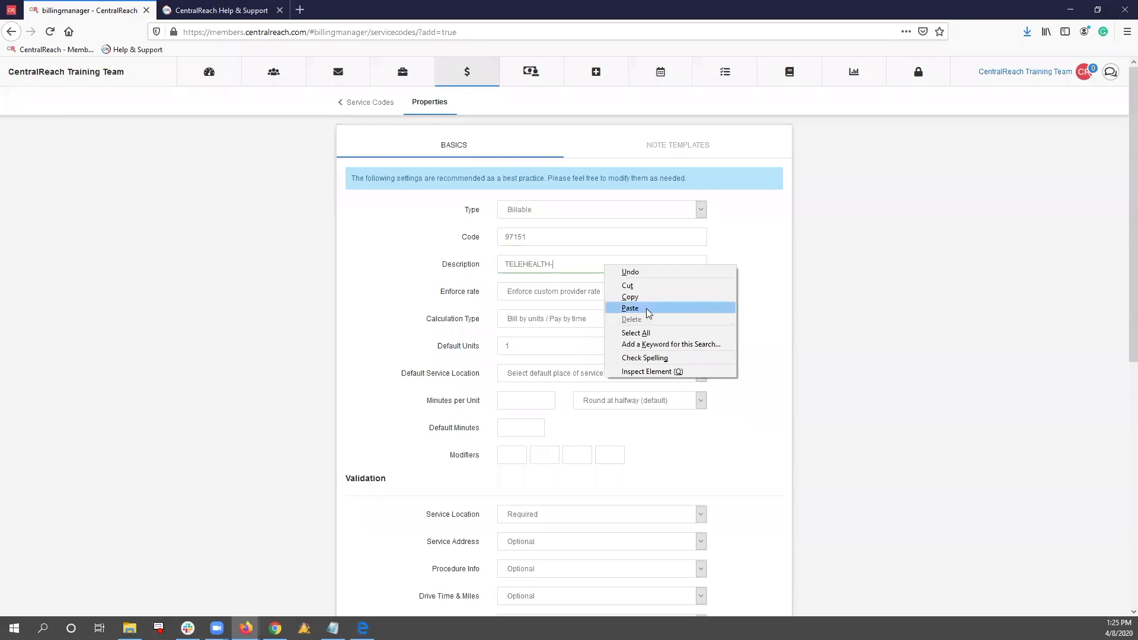
click(647, 310)
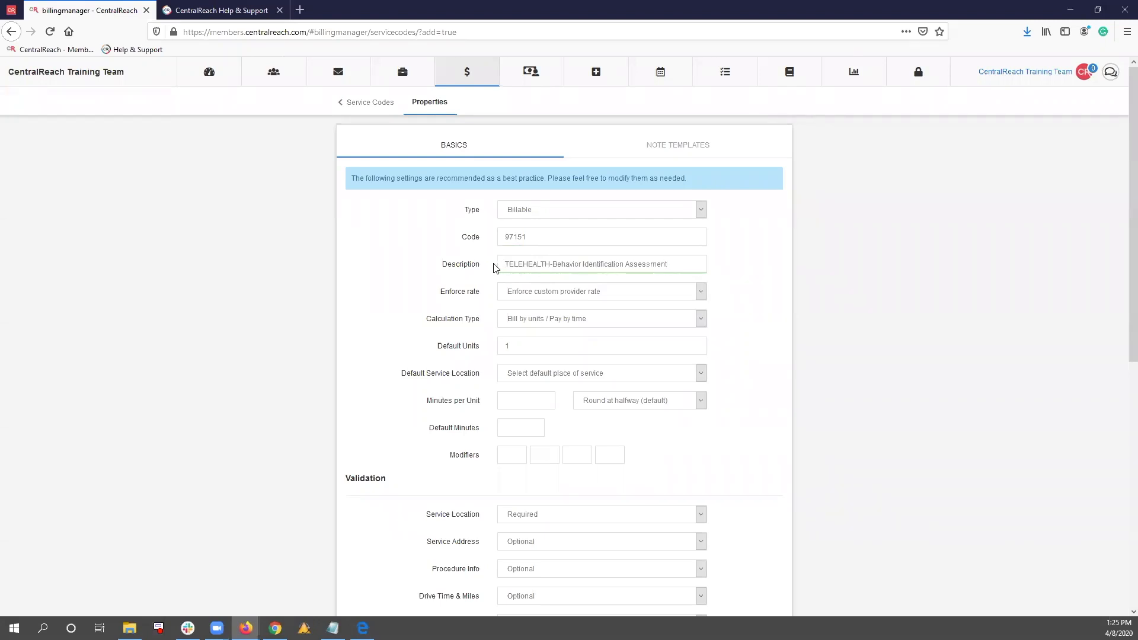
drag(504, 264, 677, 274)
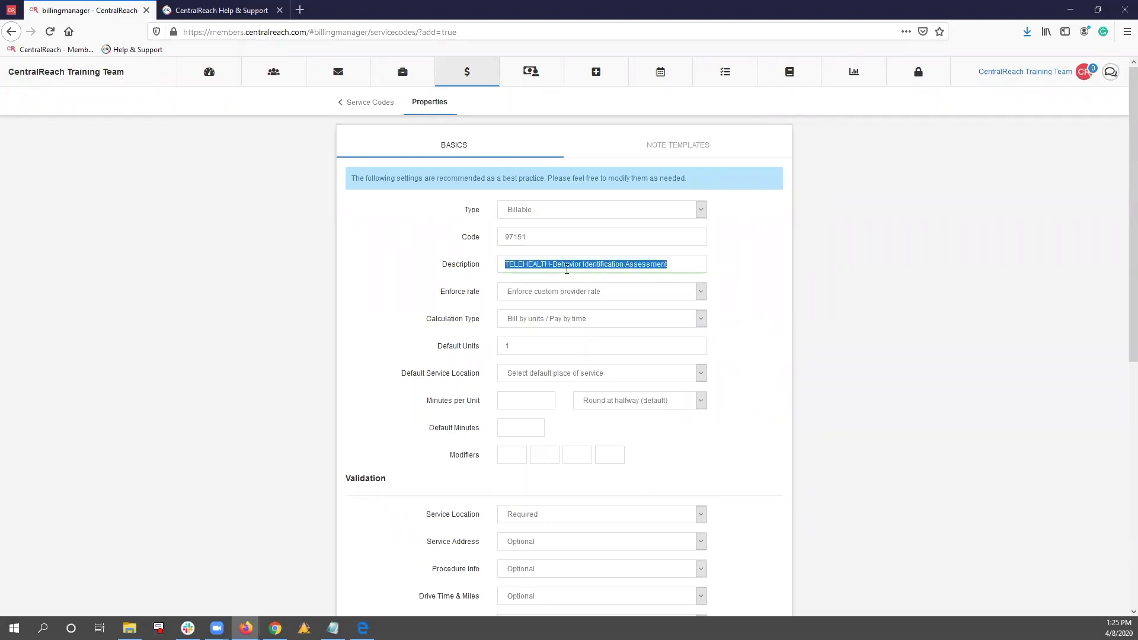
click(448, 266)
drag(441, 291, 477, 291)
click(481, 293)
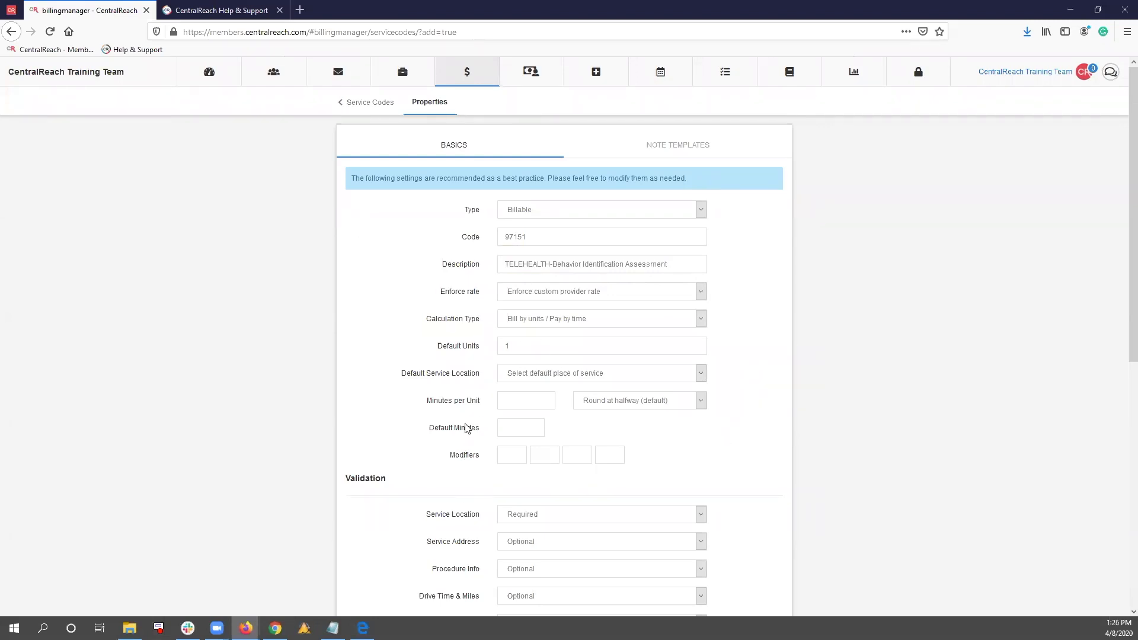
Set the new code's minutes per unit to 15 and its default service location to 02 - Telehealth
scroll(492, 391, down, 2)
click(516, 345)
text(15)
click(413, 367)
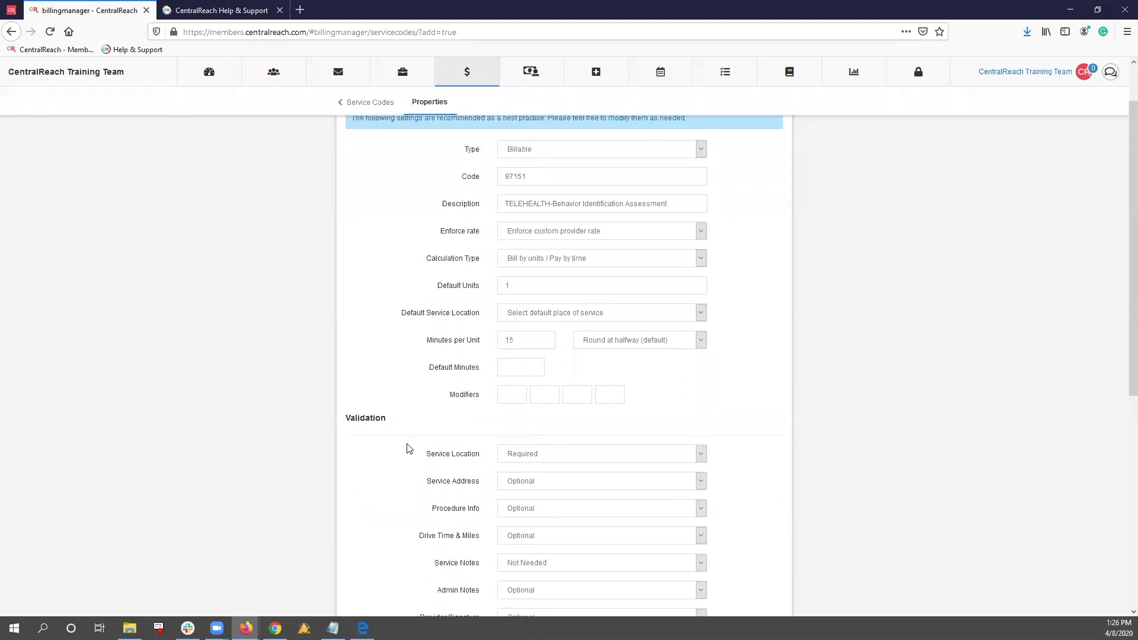
click(541, 313)
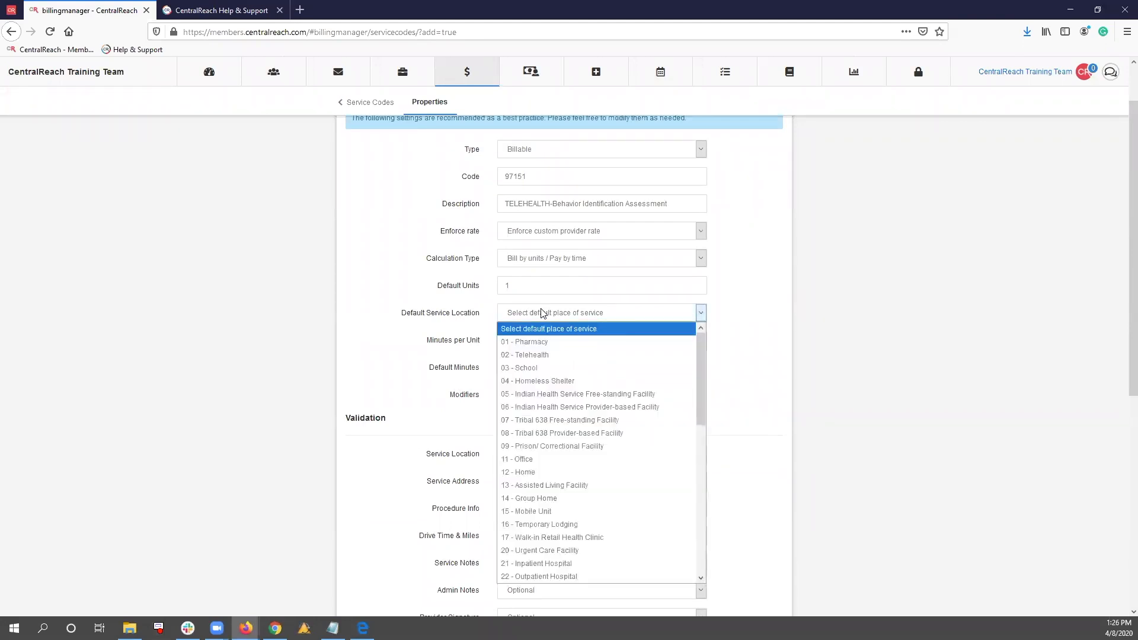
click(529, 357)
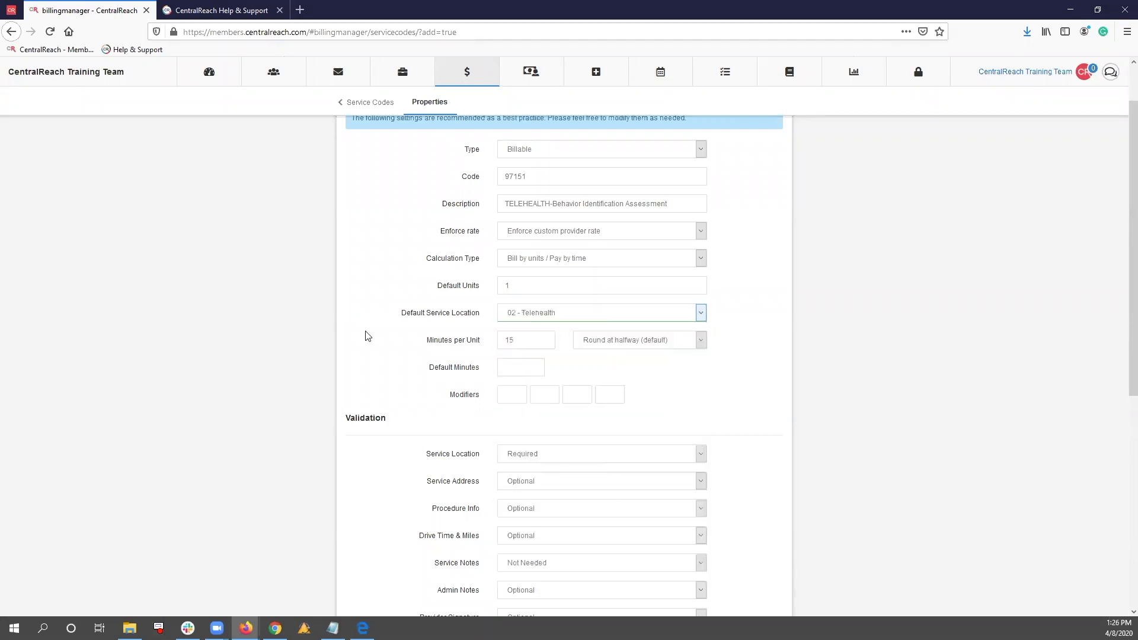
Review the new code's validation, restriction and note template settings, and save the service code
scroll(366, 333, down, 4)
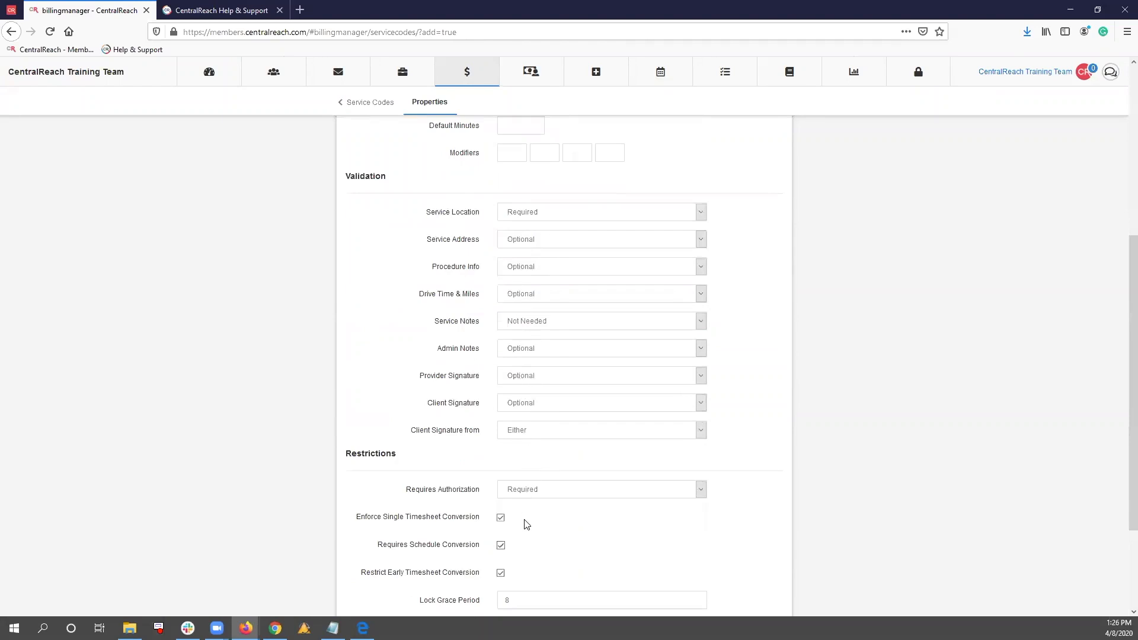
scroll(532, 522, down, 3)
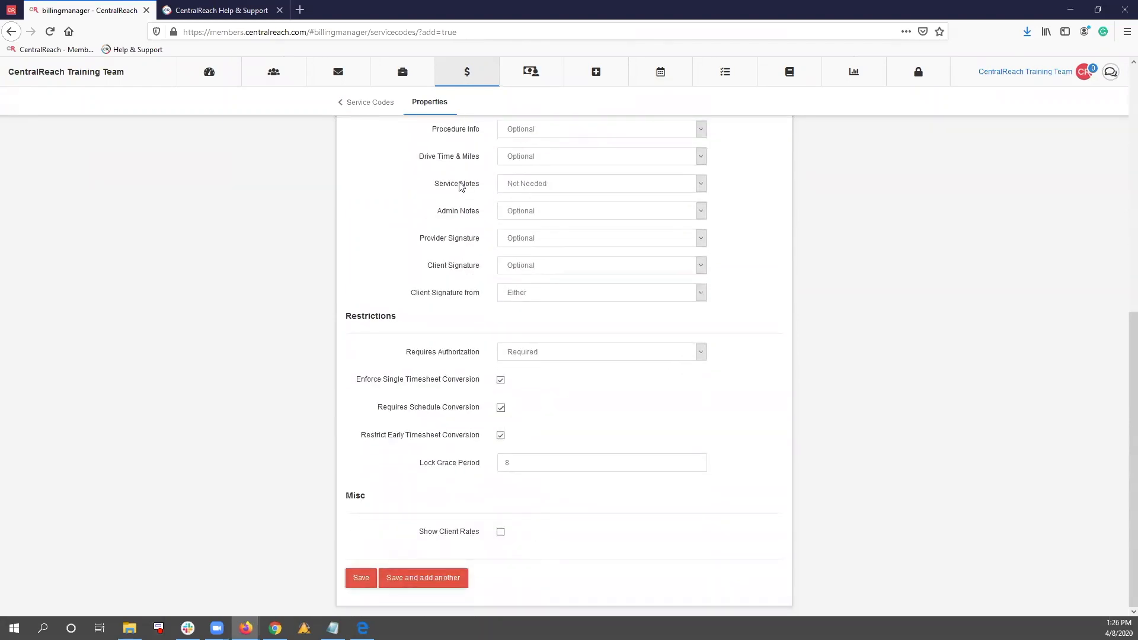
scroll(363, 469, up, 2)
scroll(364, 470, up, 5)
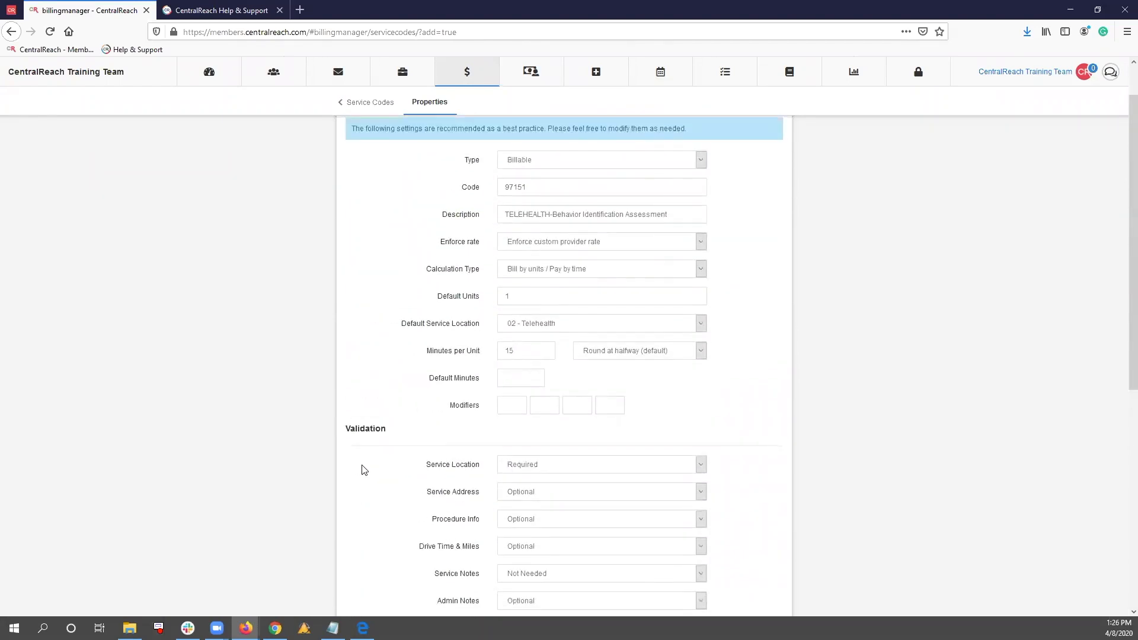
click(673, 152)
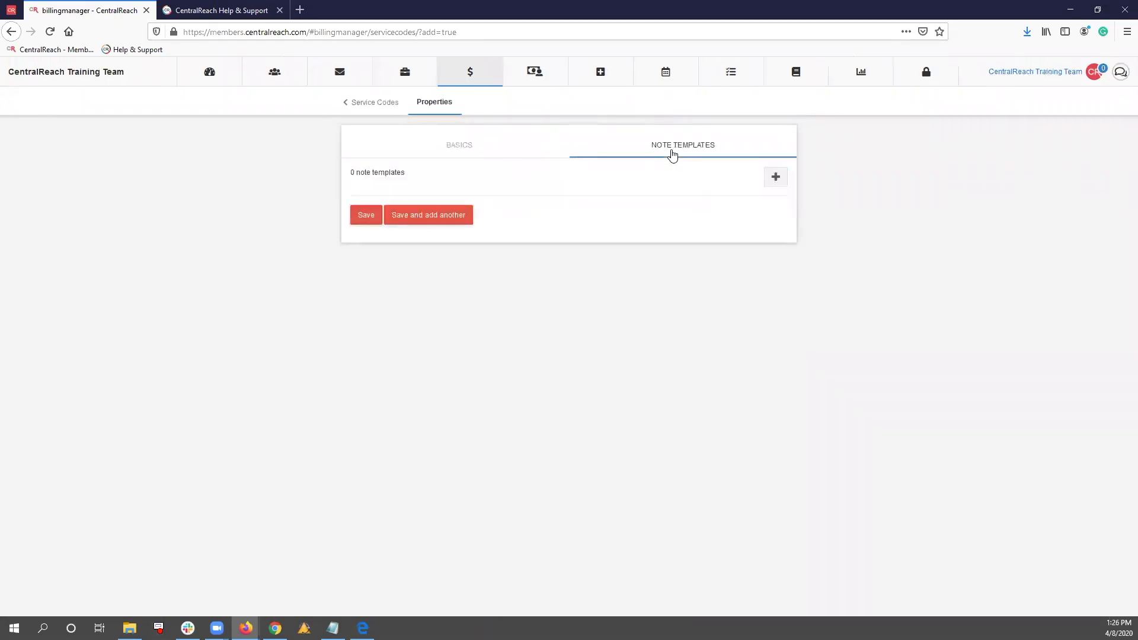
click(460, 146)
scroll(430, 529, down, 4)
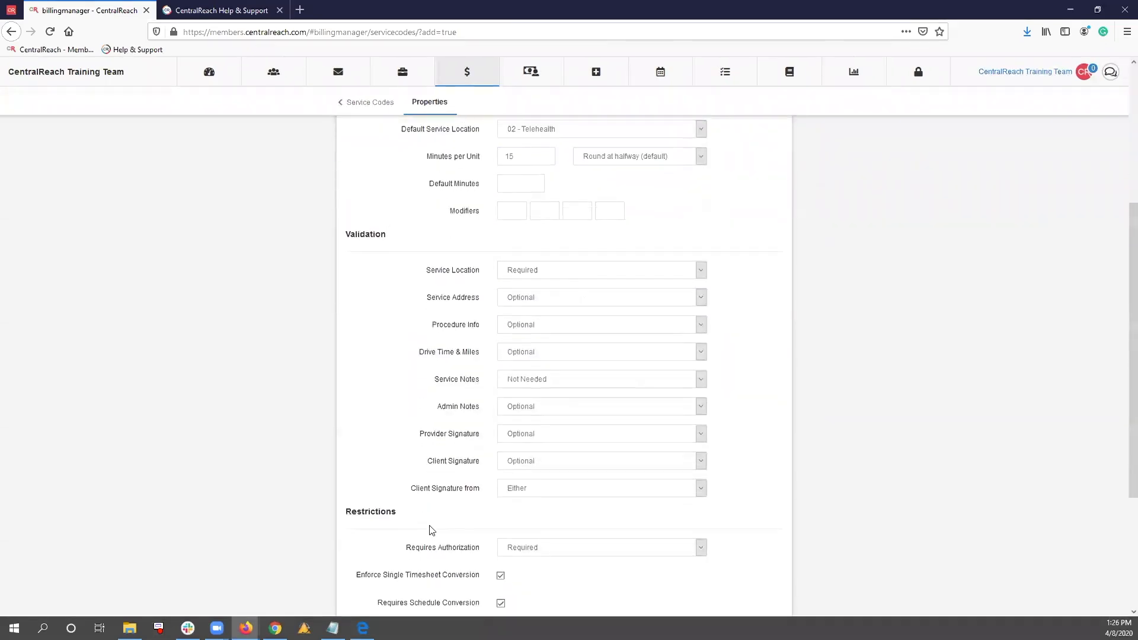
scroll(430, 529, down, 3)
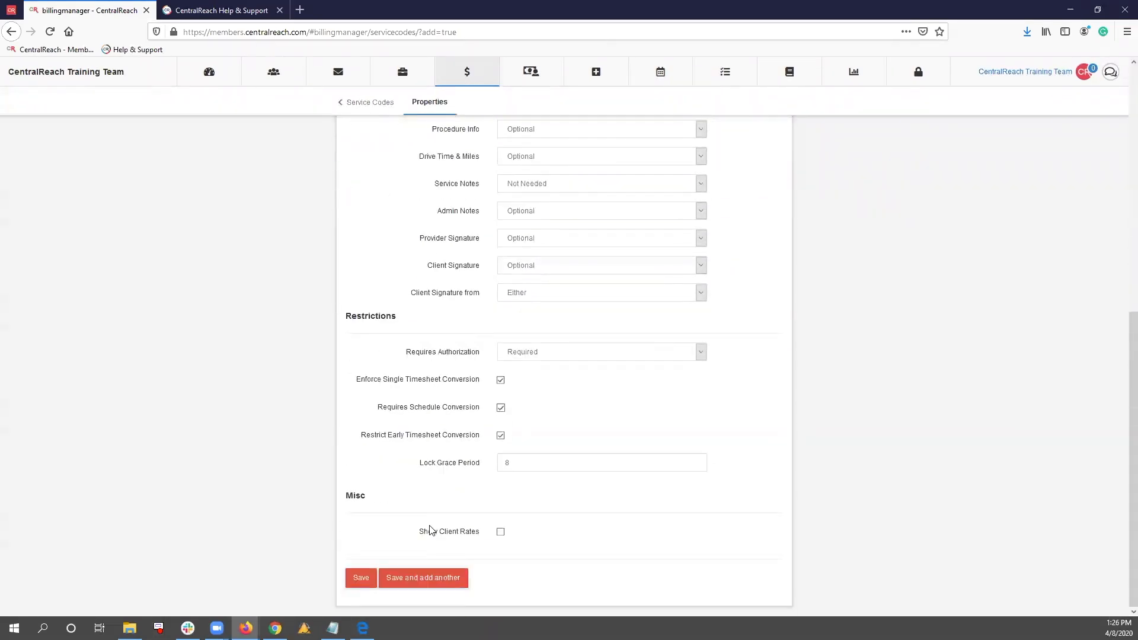
click(361, 579)
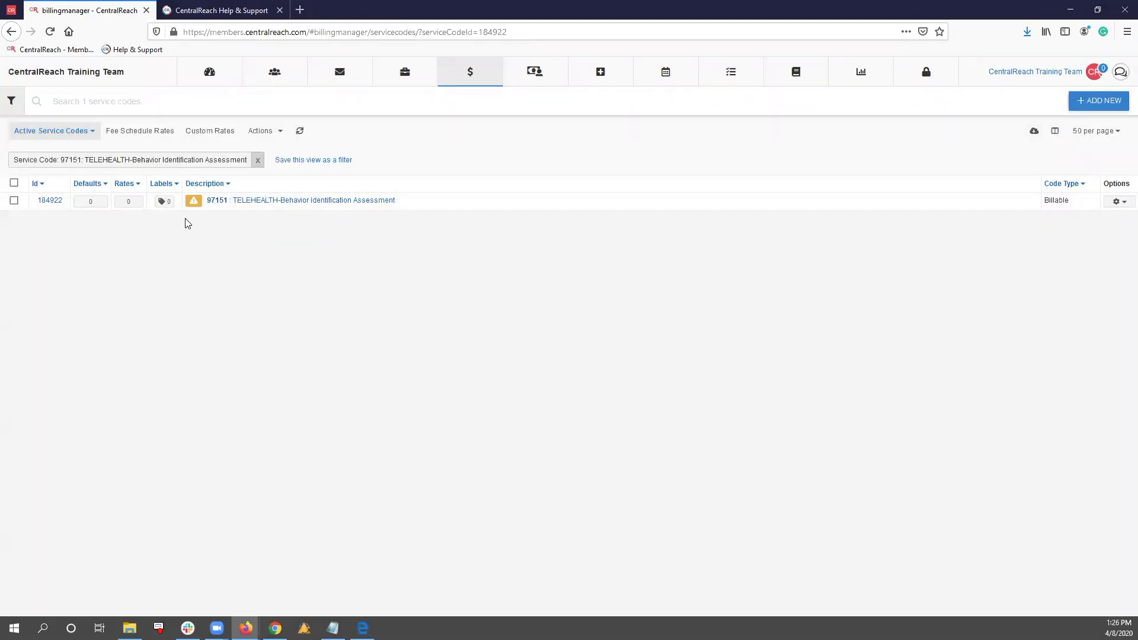
mouse_move(194, 201)
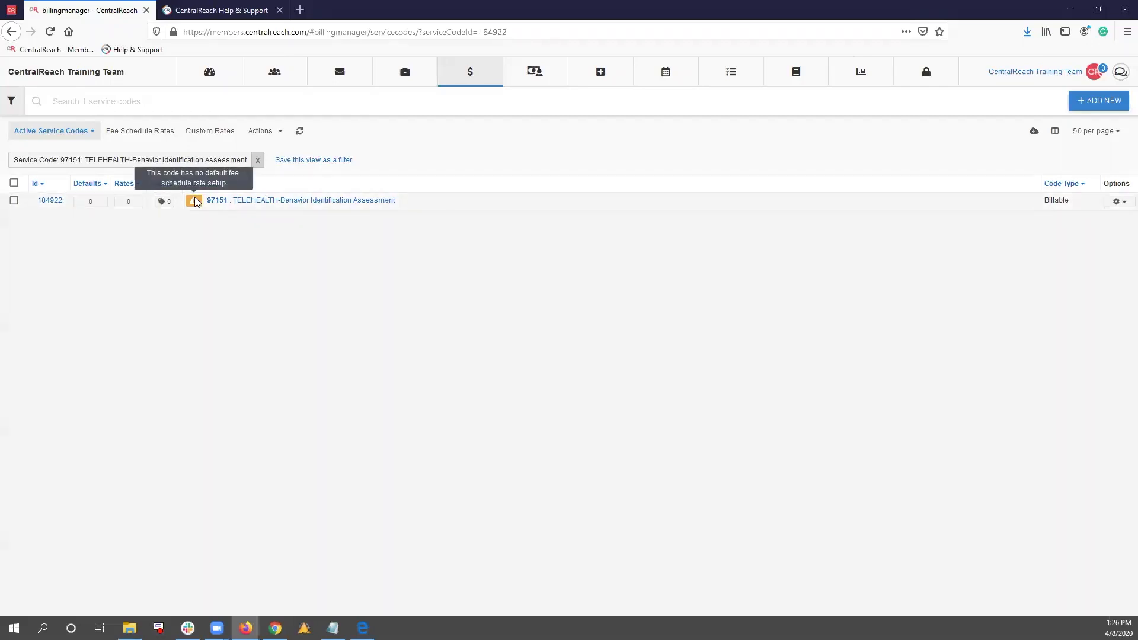
click(91, 201)
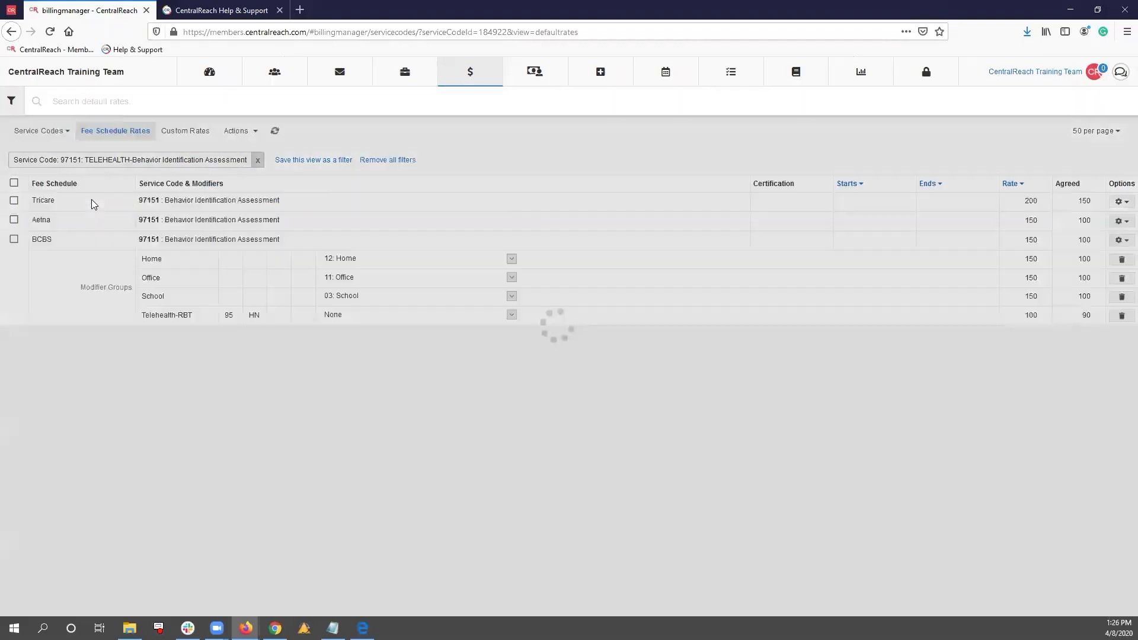
click(238, 136)
click(155, 272)
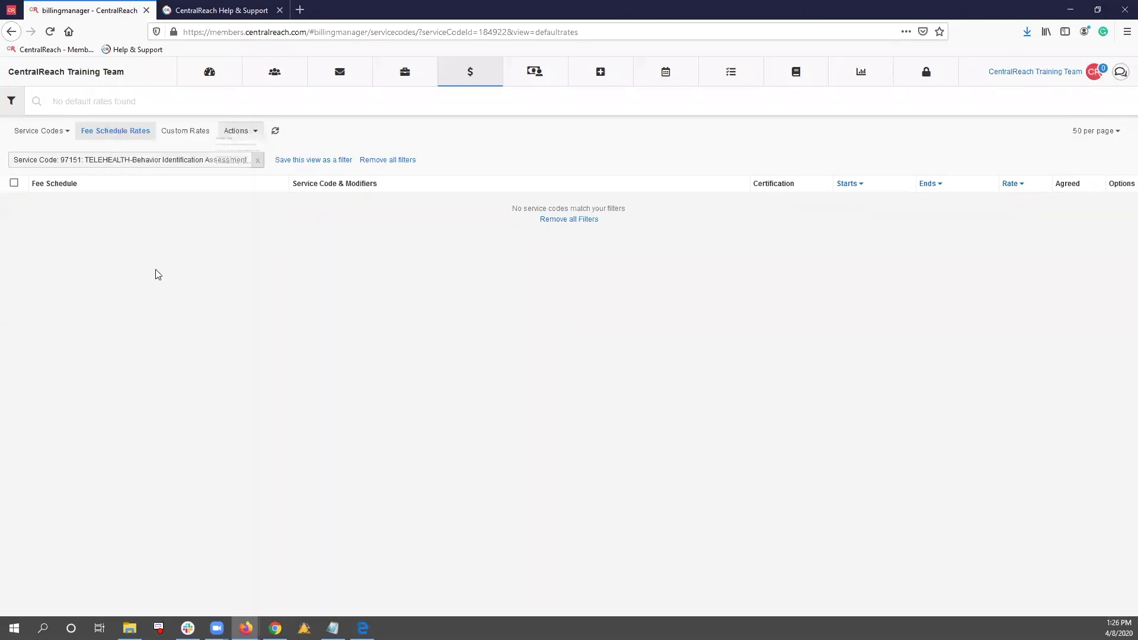
click(11, 32)
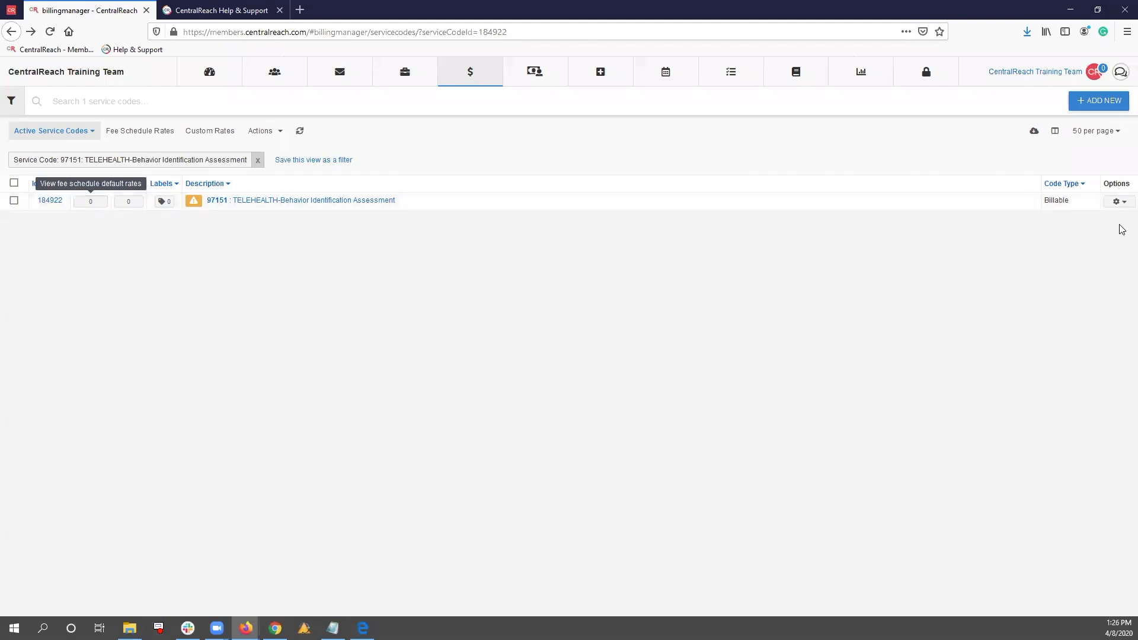
click(1117, 201)
click(349, 270)
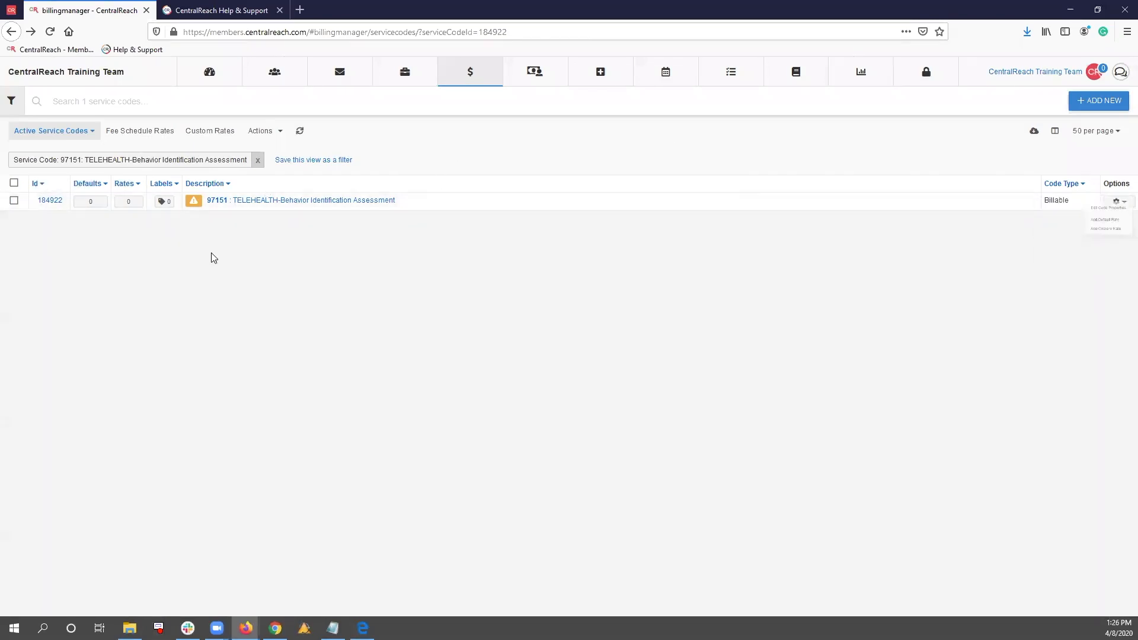
Add a BCBS default rate of 150 with an agreed rate of 100 to the Telehealth 97151 service code
click(104, 203)
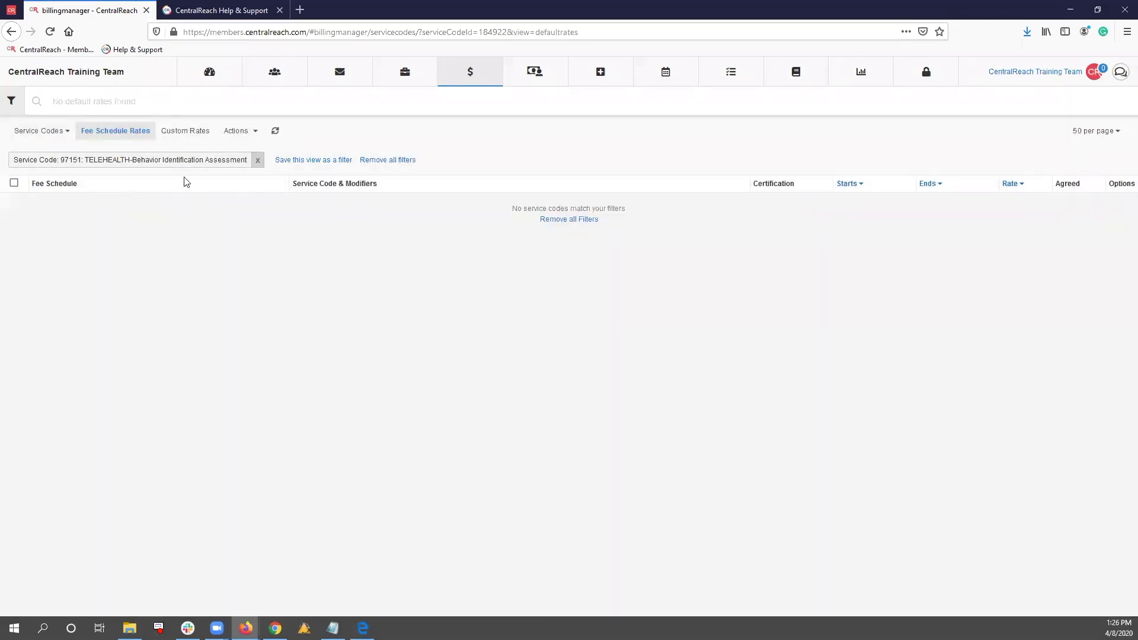
click(249, 131)
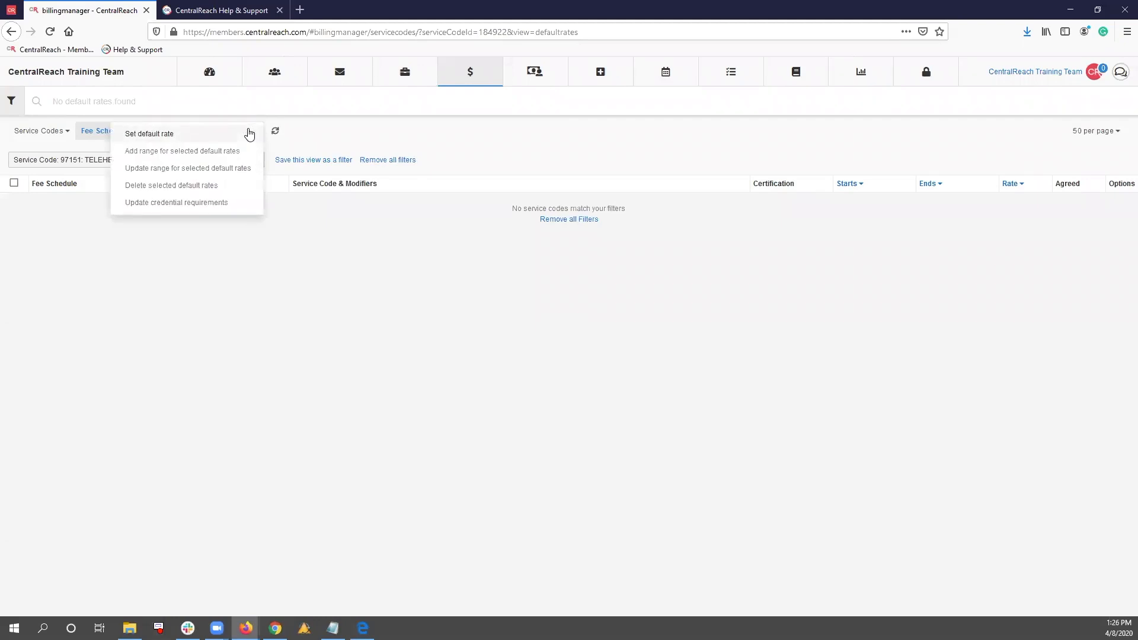
click(249, 134)
click(560, 168)
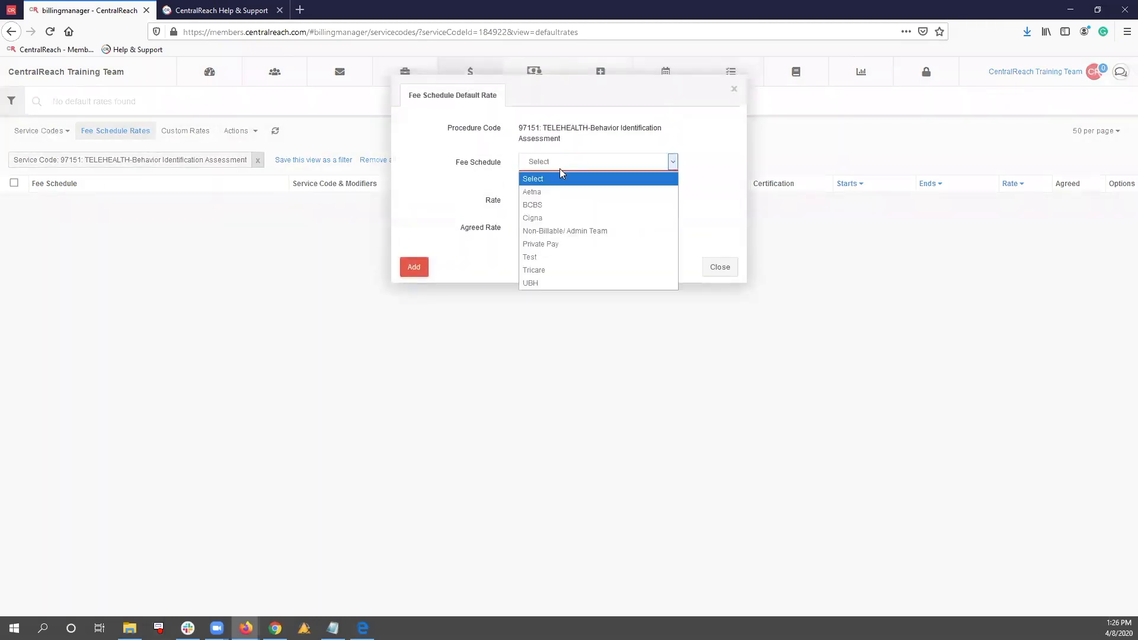
click(563, 205)
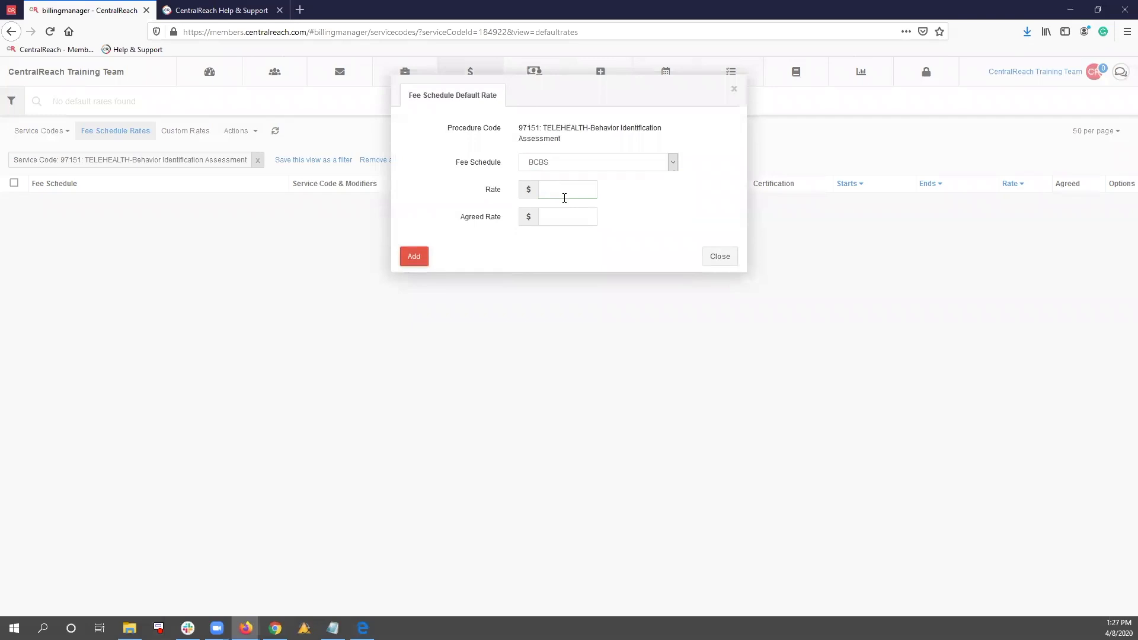
text(50)
click(574, 214)
text(100)
click(412, 256)
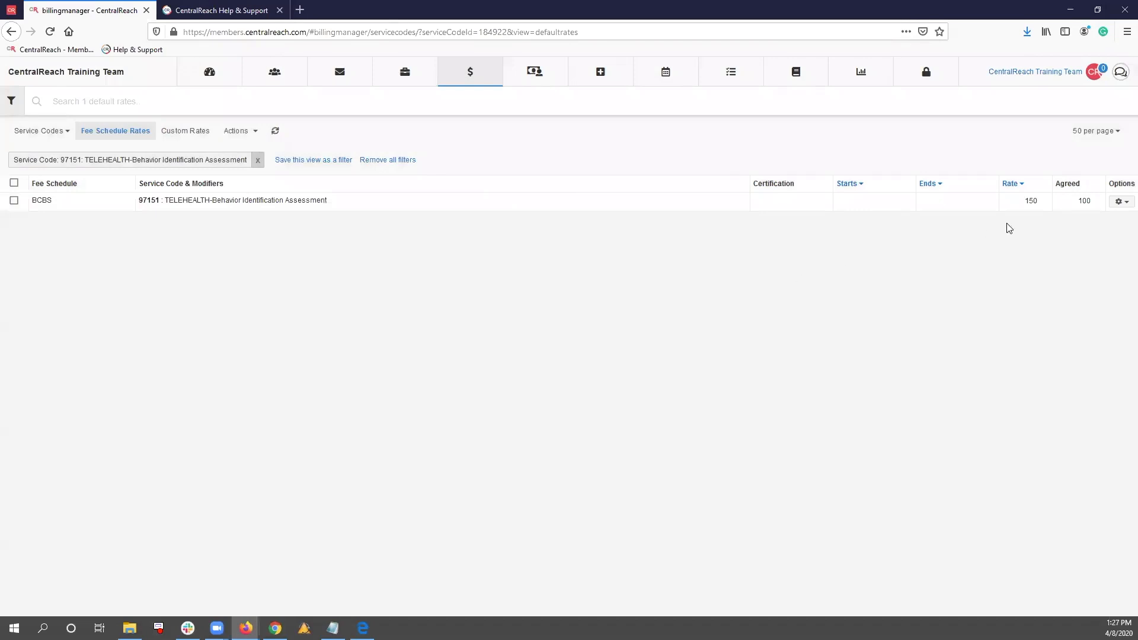
Start a new modifier group for the Telehealth code's BCBS rate, with 02: Telehealth as its location
click(1123, 203)
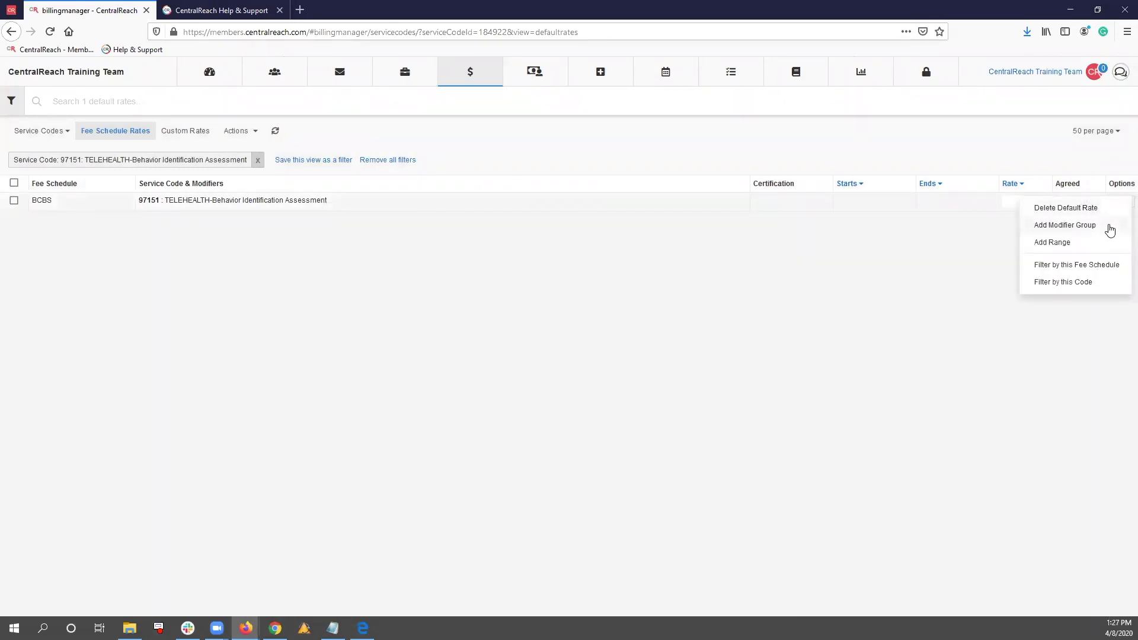
click(1110, 228)
click(501, 209)
click(502, 209)
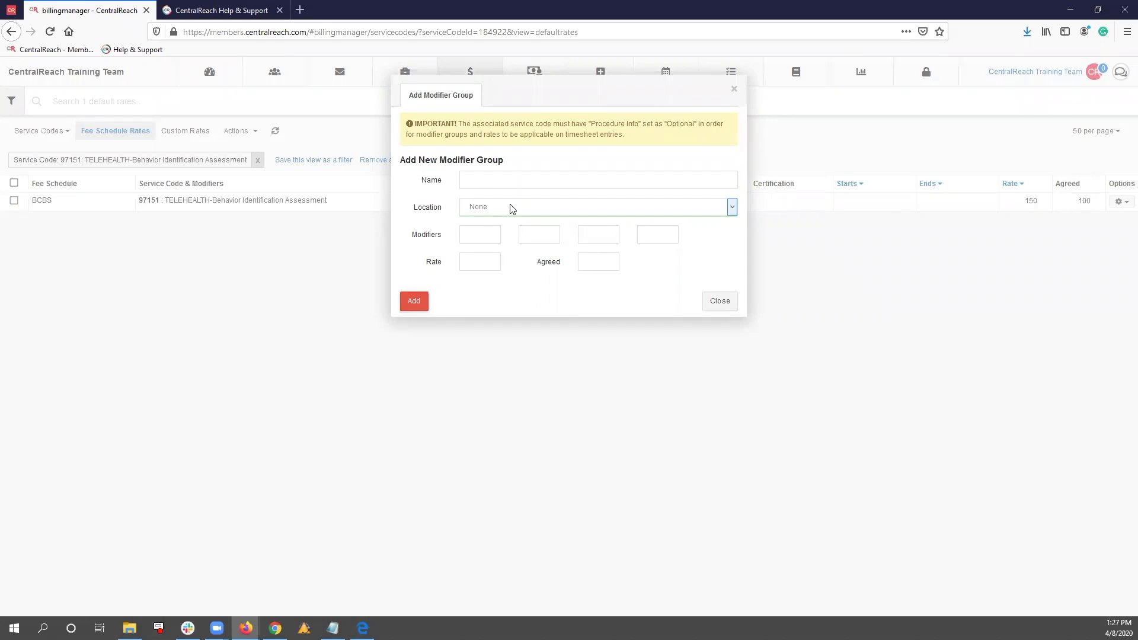
click(512, 208)
scroll(518, 319, down, 5)
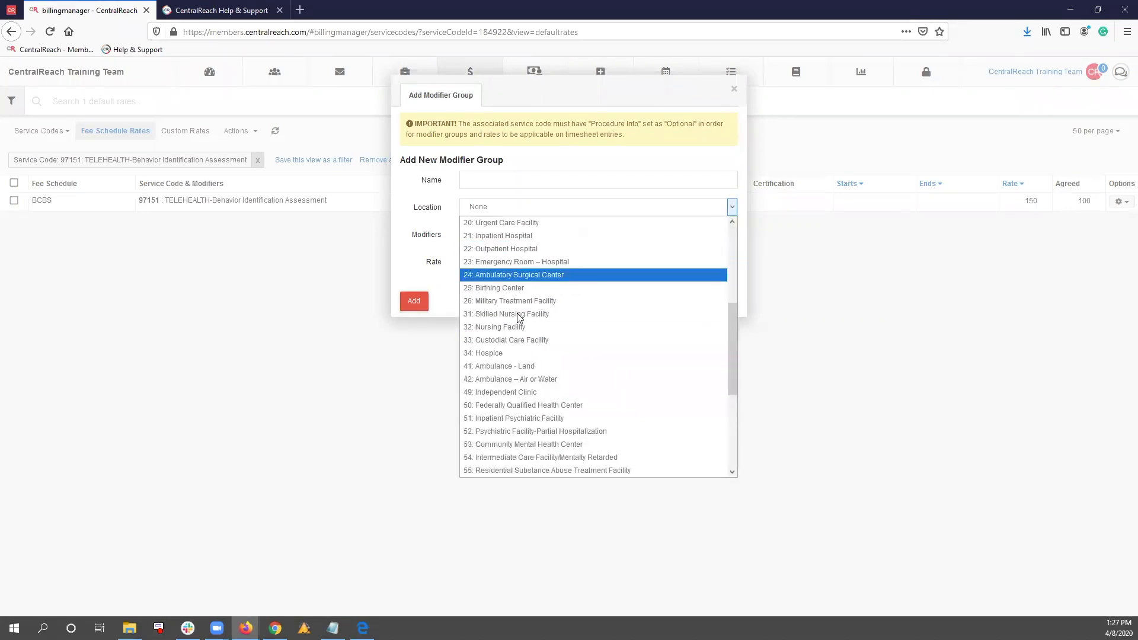
scroll(529, 445, down, 4)
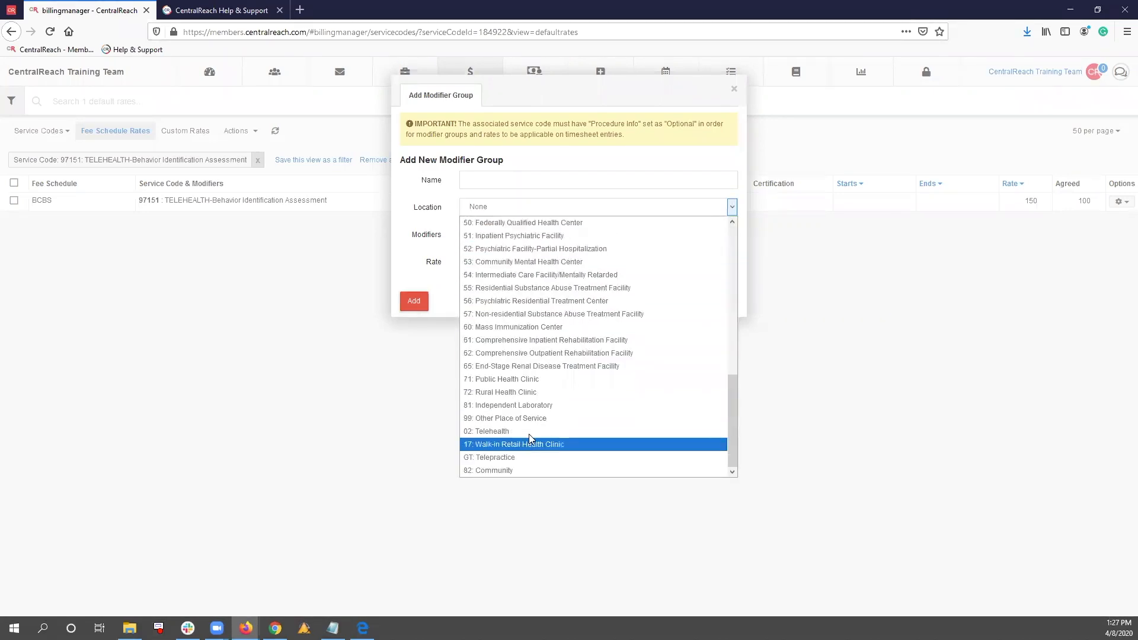
click(529, 433)
Name the modifier group TELEHEALTH-RBT and enter the modifiers 95 and HN
click(469, 179)
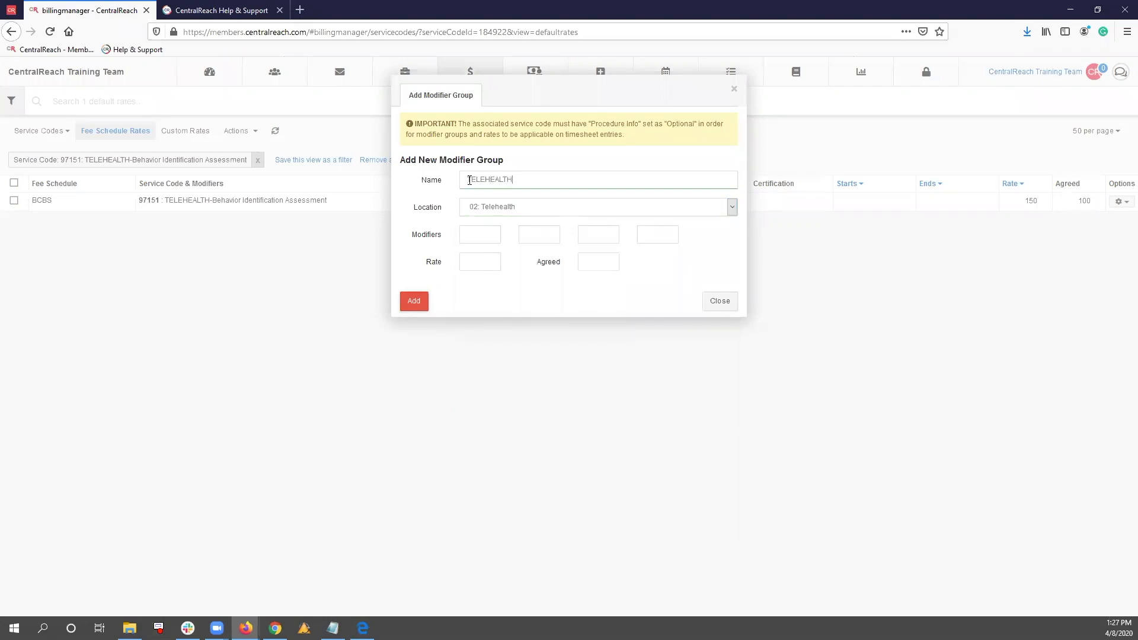
click(495, 232)
click(529, 179)
click(478, 230)
text(95)
click(558, 230)
Set the TELEHEALTH-RBT group's rate to 150 and agreed amount to 90, and add the group
click(474, 256)
text(150)
click(585, 266)
click(413, 301)
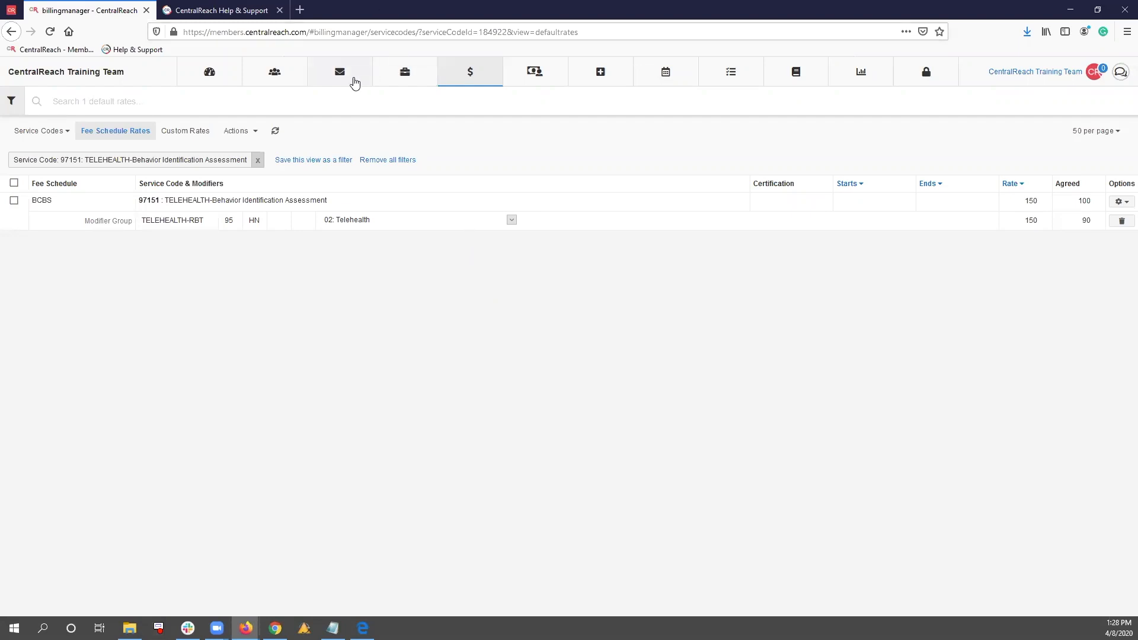
mouse_move(412, 79)
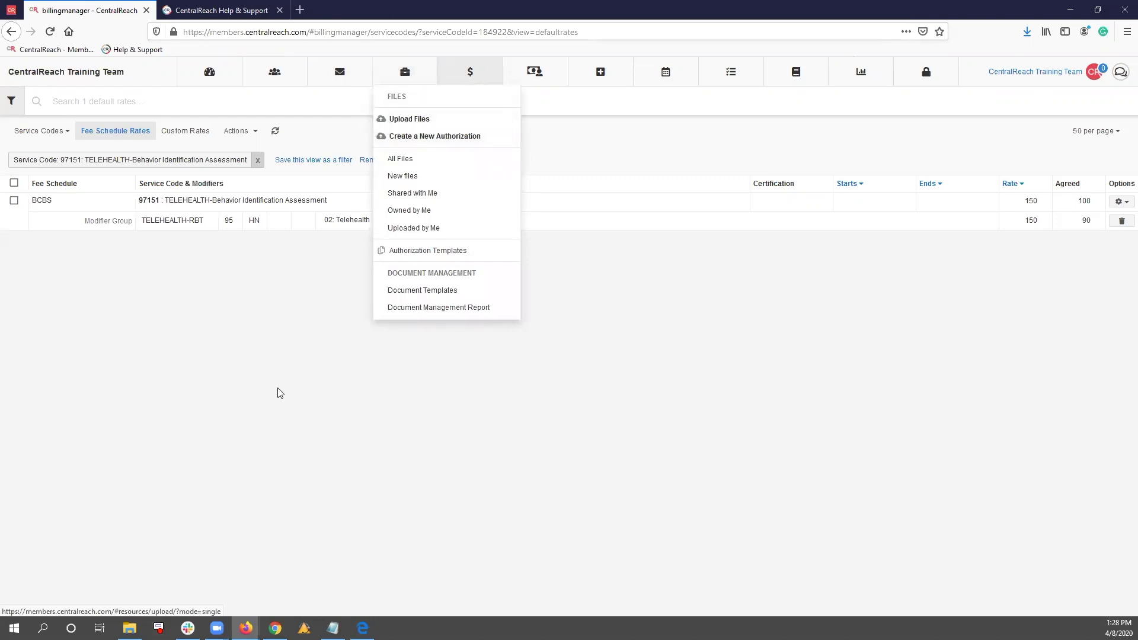
click(206, 7)
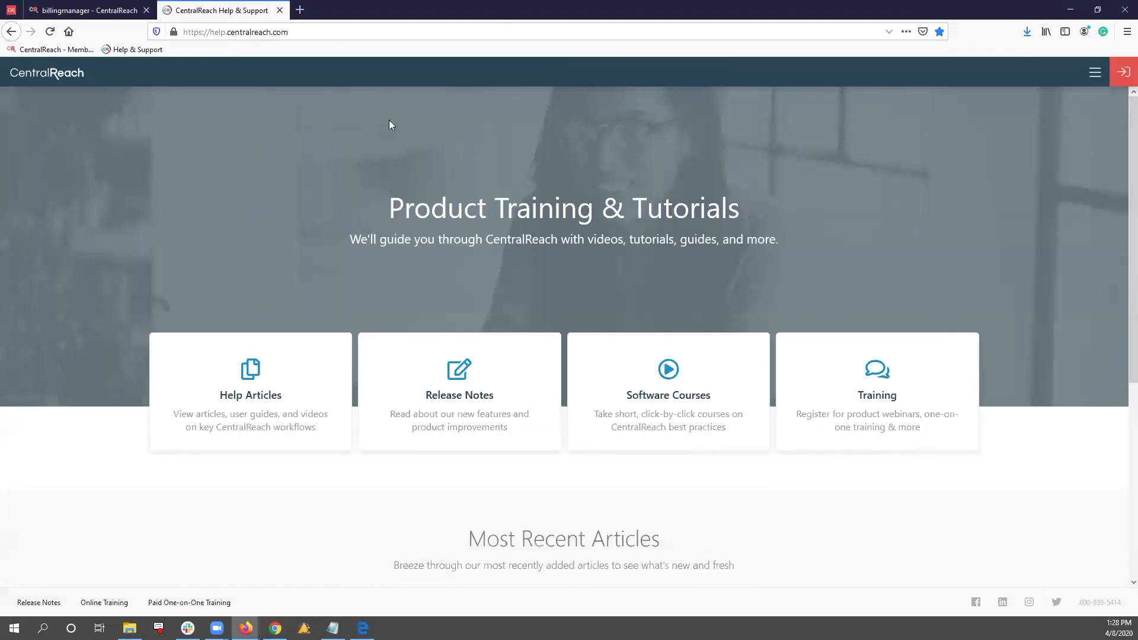
click(93, 9)
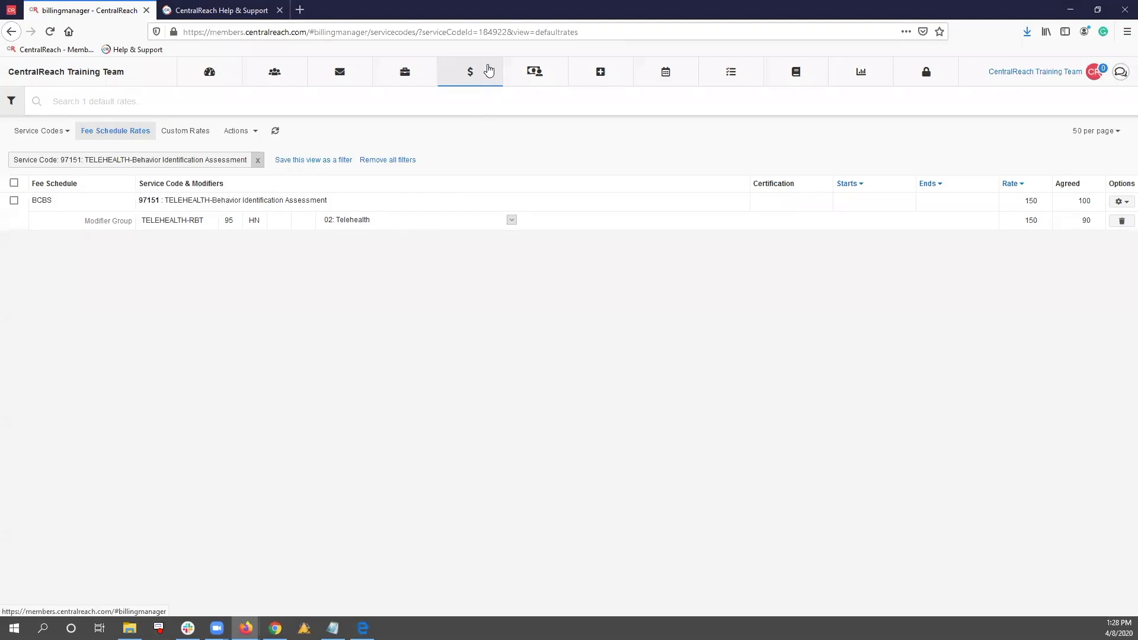
Filter the authorizations to the client with the Blue Cross 97153 authorization and open that authorization in a new window
mouse_move(463, 77)
click(508, 174)
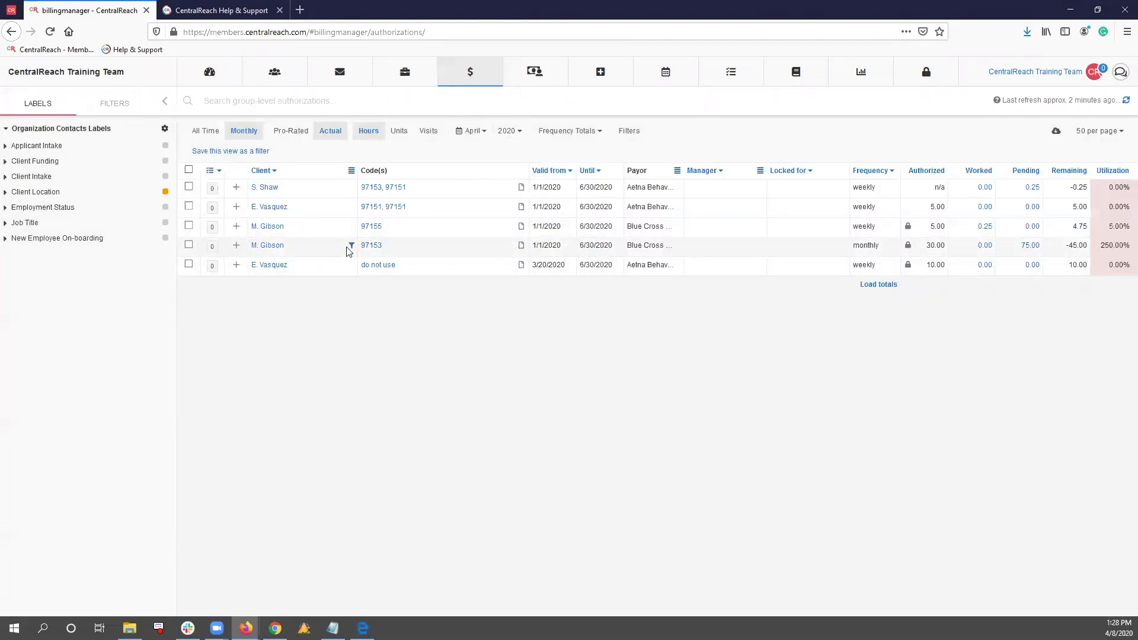
click(351, 247)
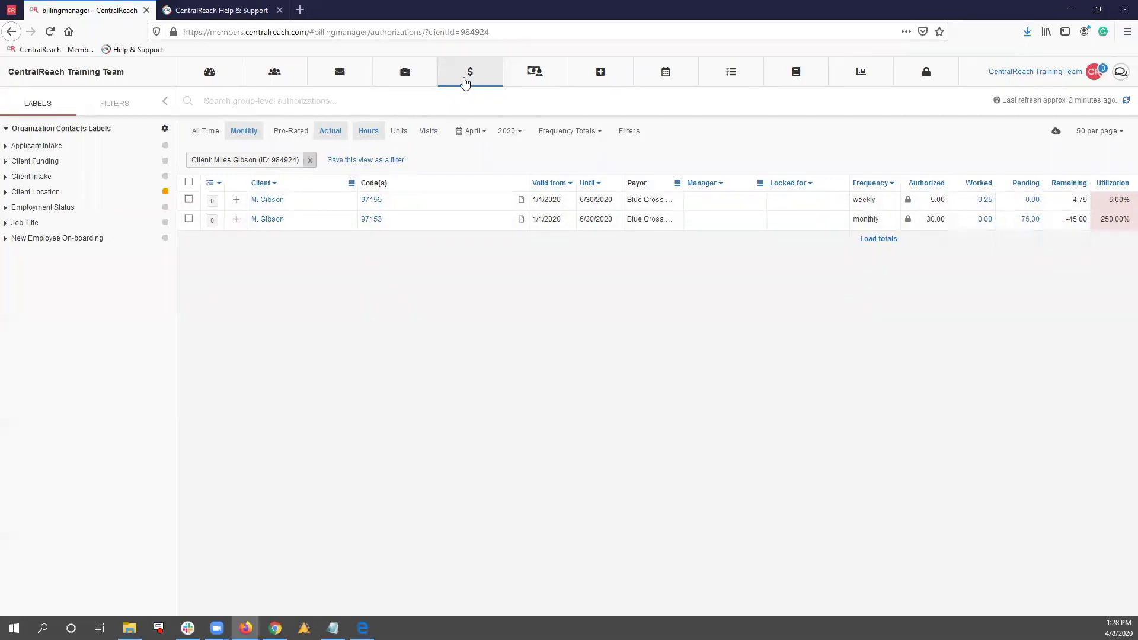
mouse_move(468, 74)
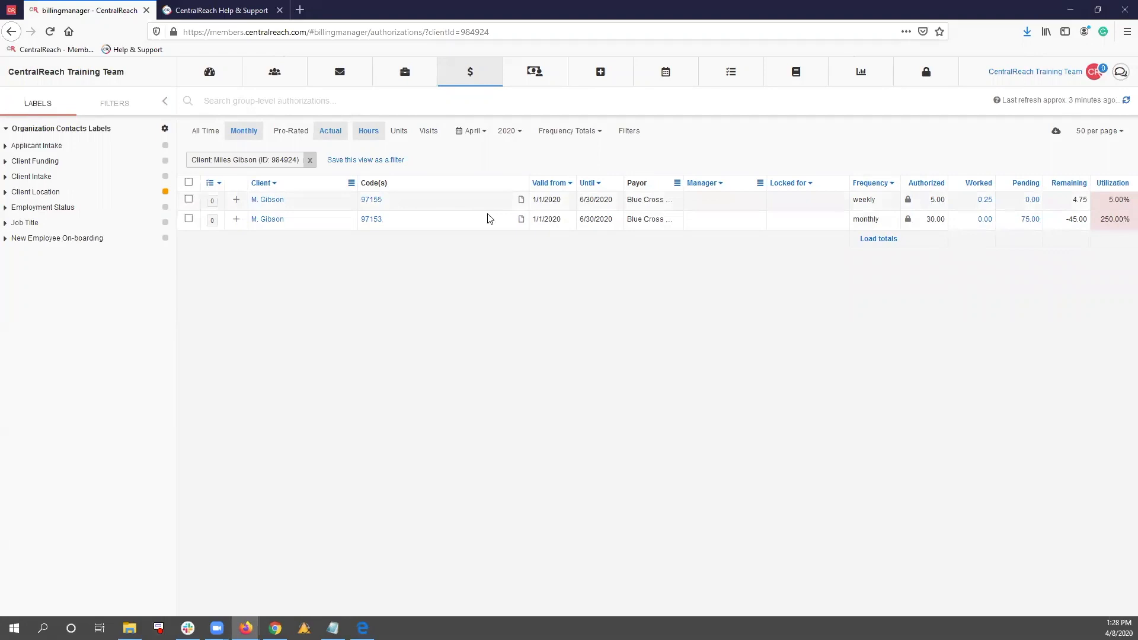
click(523, 220)
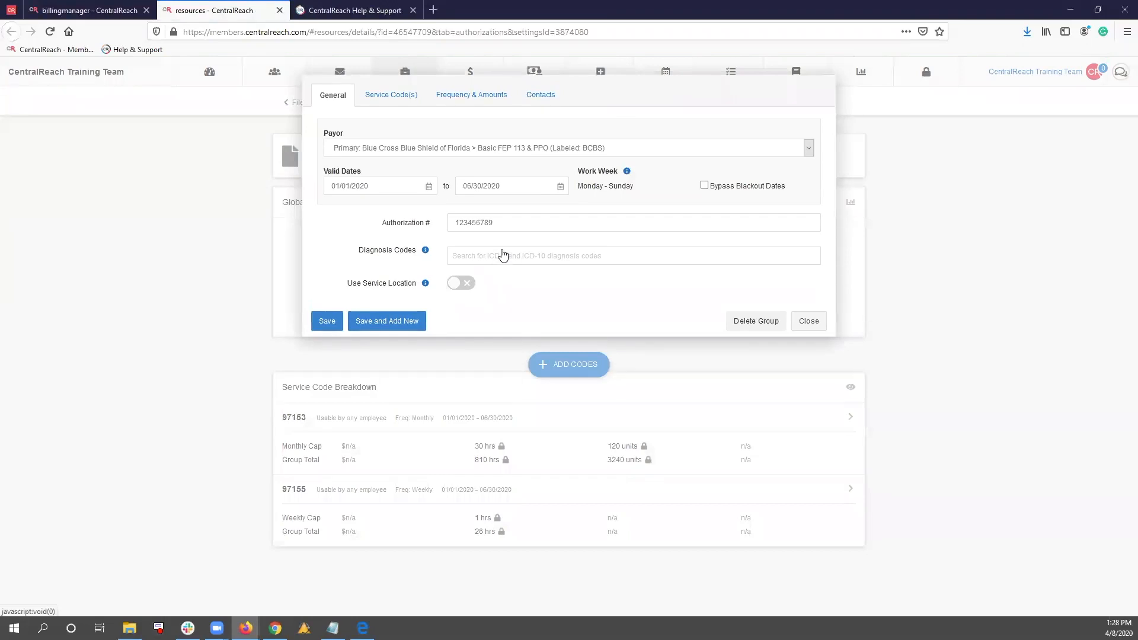
click(399, 95)
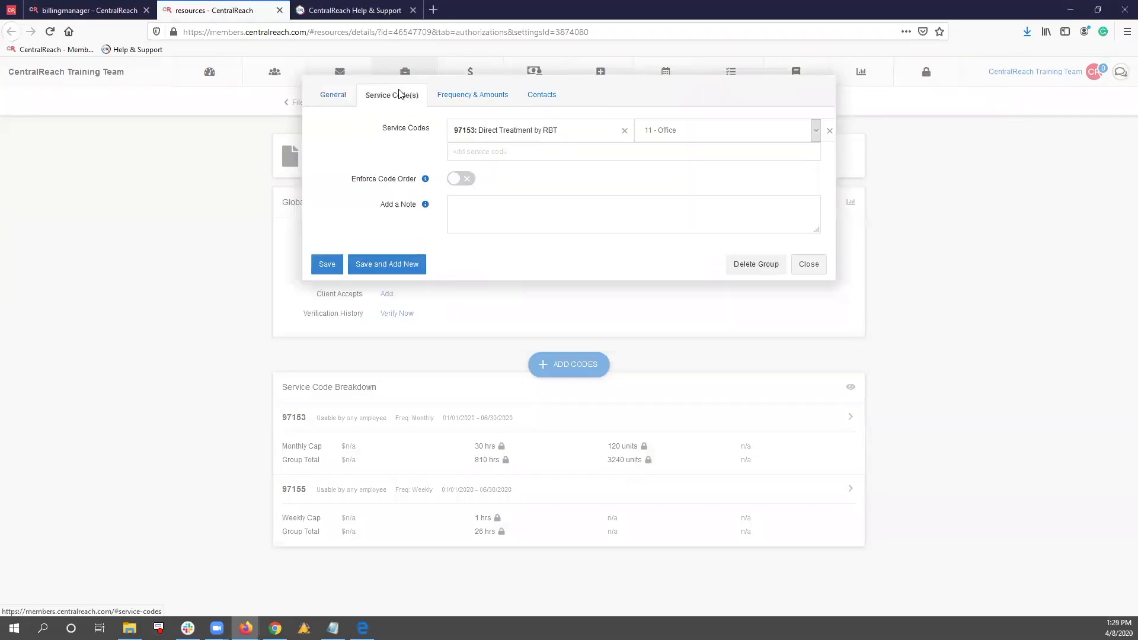
click(472, 153)
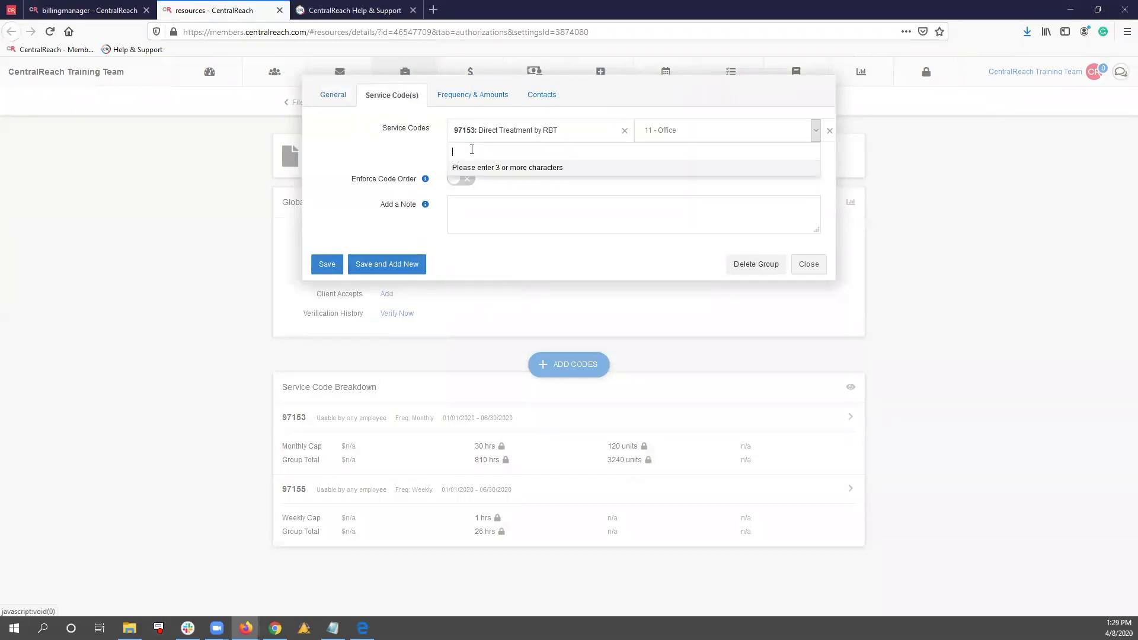
click(184, 386)
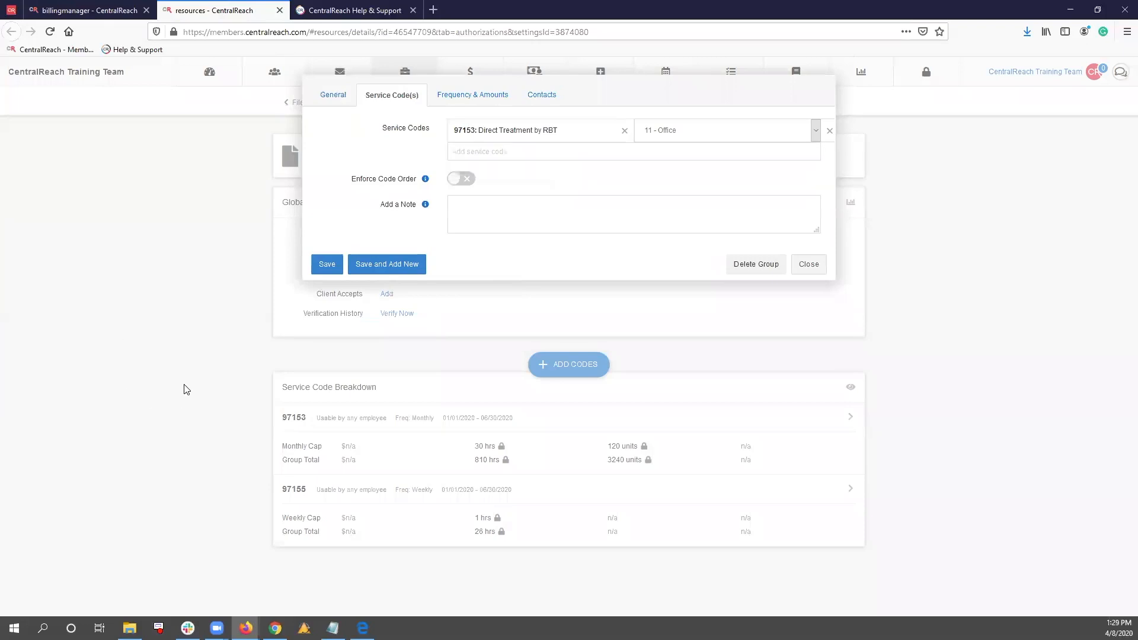
click(624, 131)
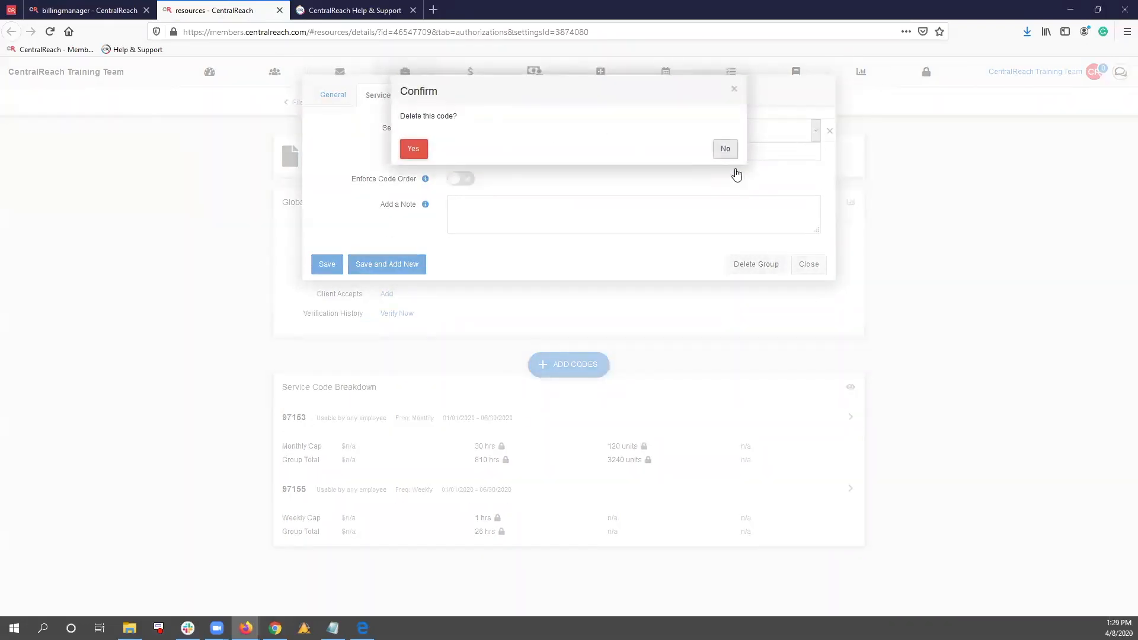
click(725, 151)
click(811, 265)
Start a new code group on the client's authorization with 97151: Behavior Identification Assessment and 97151: TELEHEALTH-Behavior Identification Assessment
click(585, 365)
click(574, 388)
click(403, 107)
click(490, 125)
text(97151)
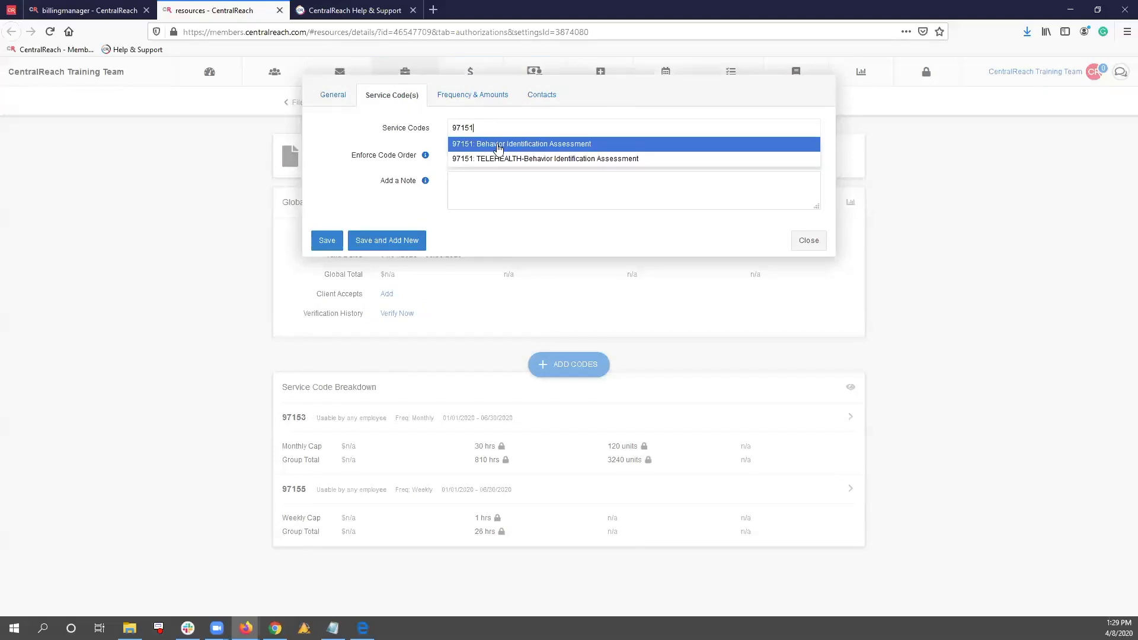
click(498, 144)
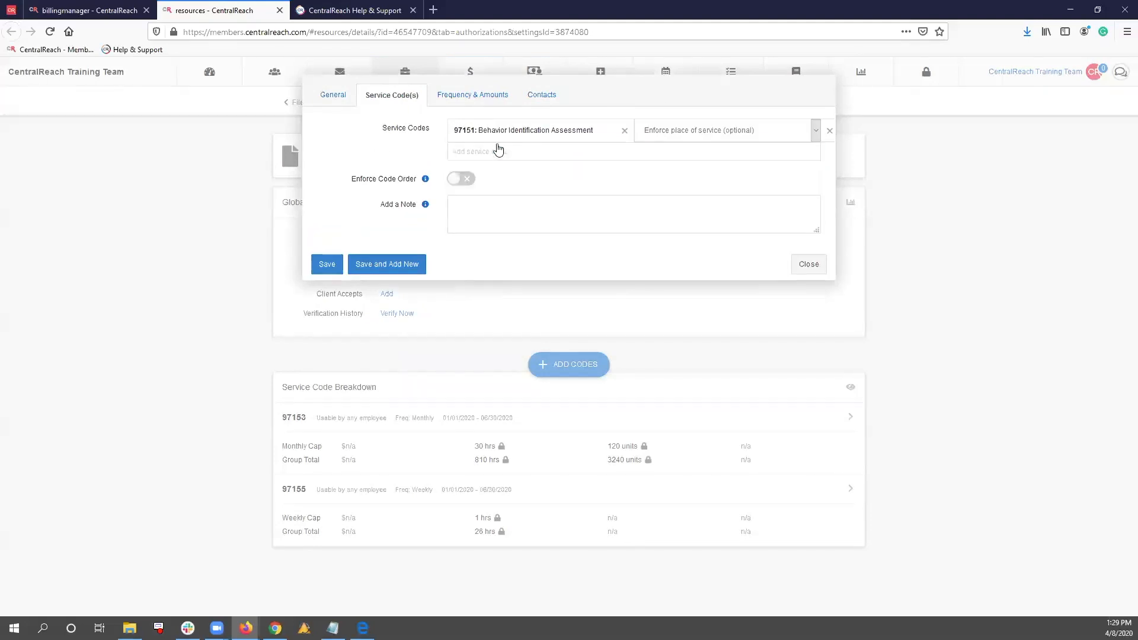
text(97151)
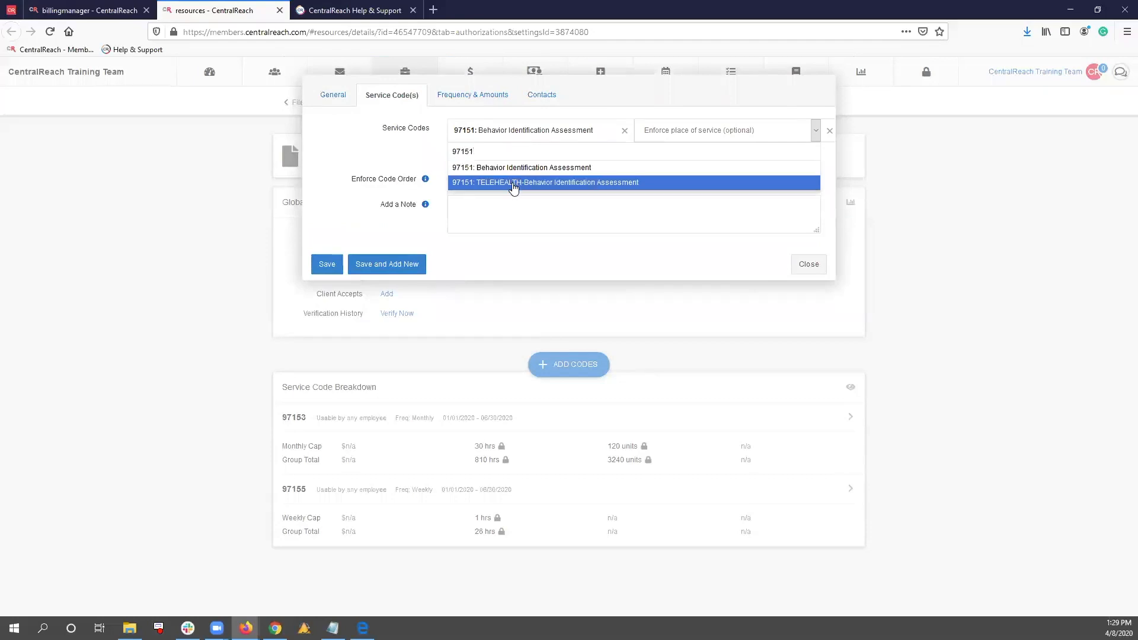
click(511, 183)
Set the code group's frequency to Weekly with 4 hours and 8 units, calculate the totals, and save the group
click(477, 100)
click(464, 143)
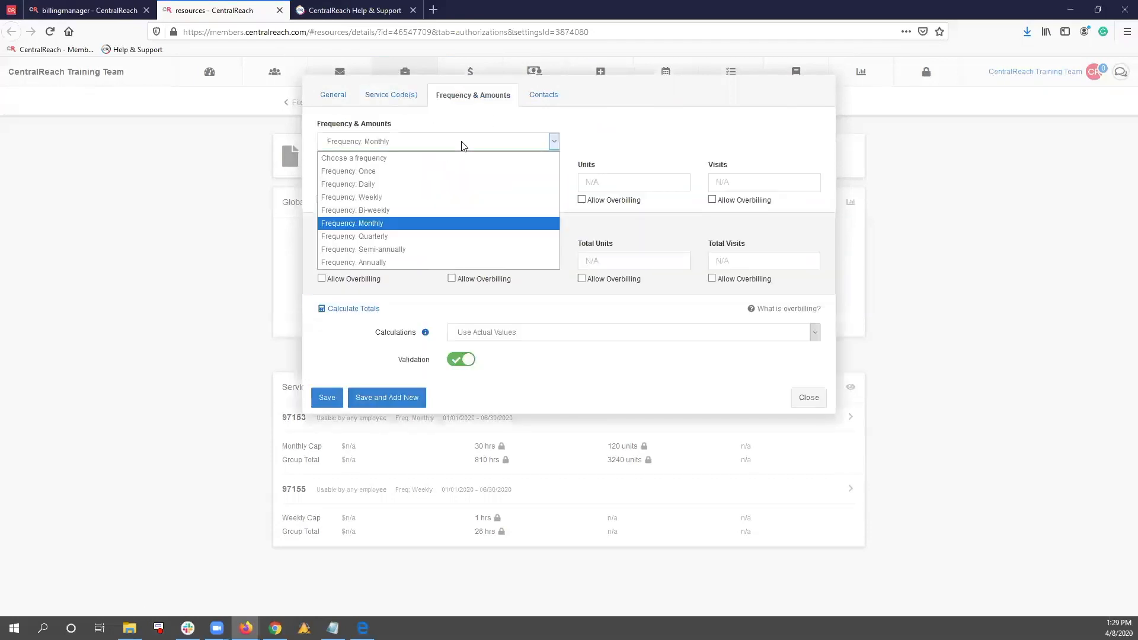
click(462, 196)
click(505, 175)
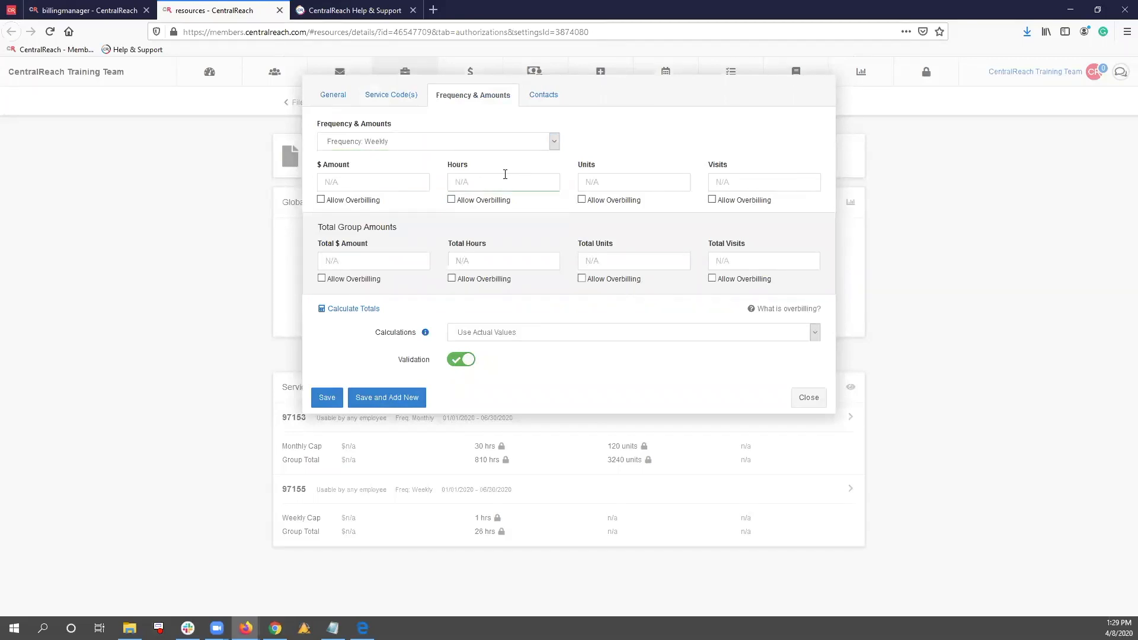
text(4)
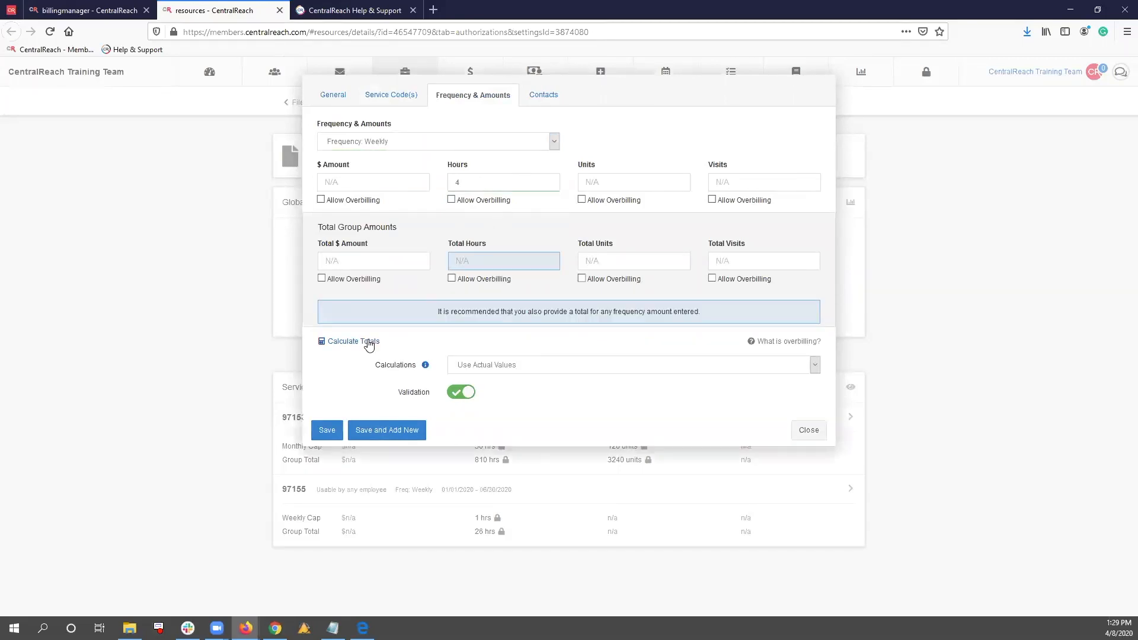
click(661, 177)
text(8)
click(338, 342)
click(327, 399)
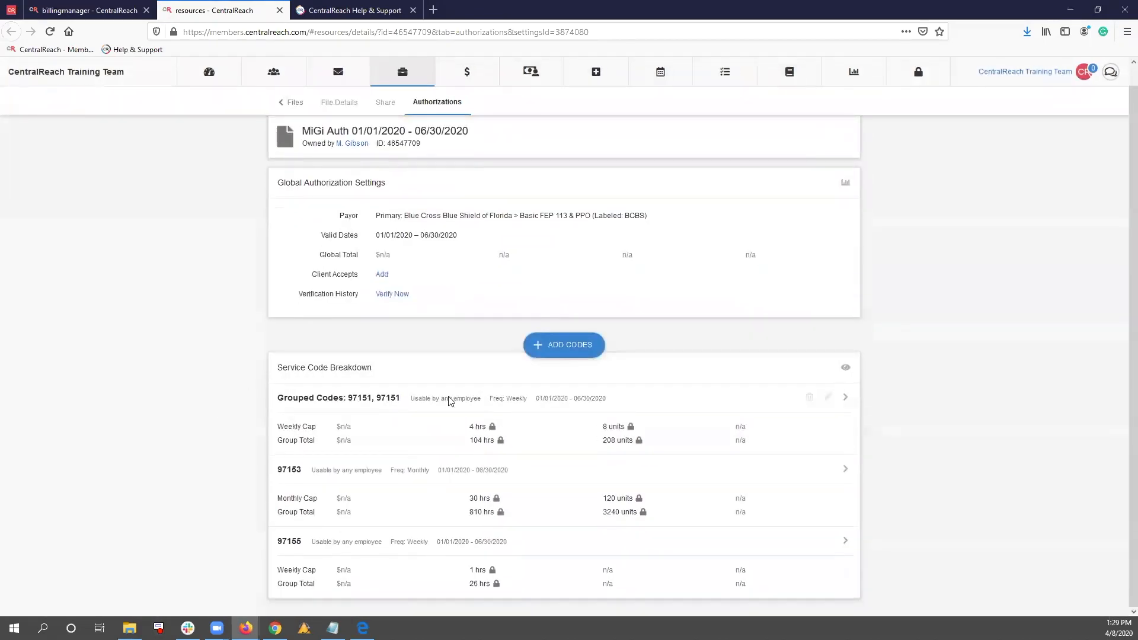
Check the grouped 97151 authorization's general settings and expand the group to review its service codes
click(821, 402)
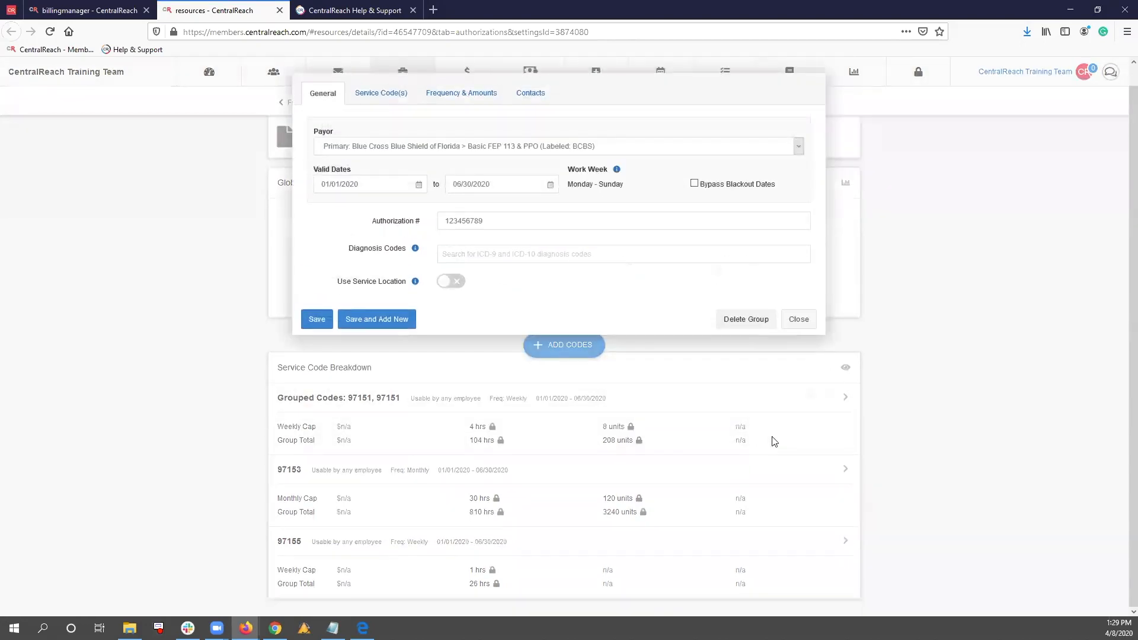
click(802, 322)
click(786, 422)
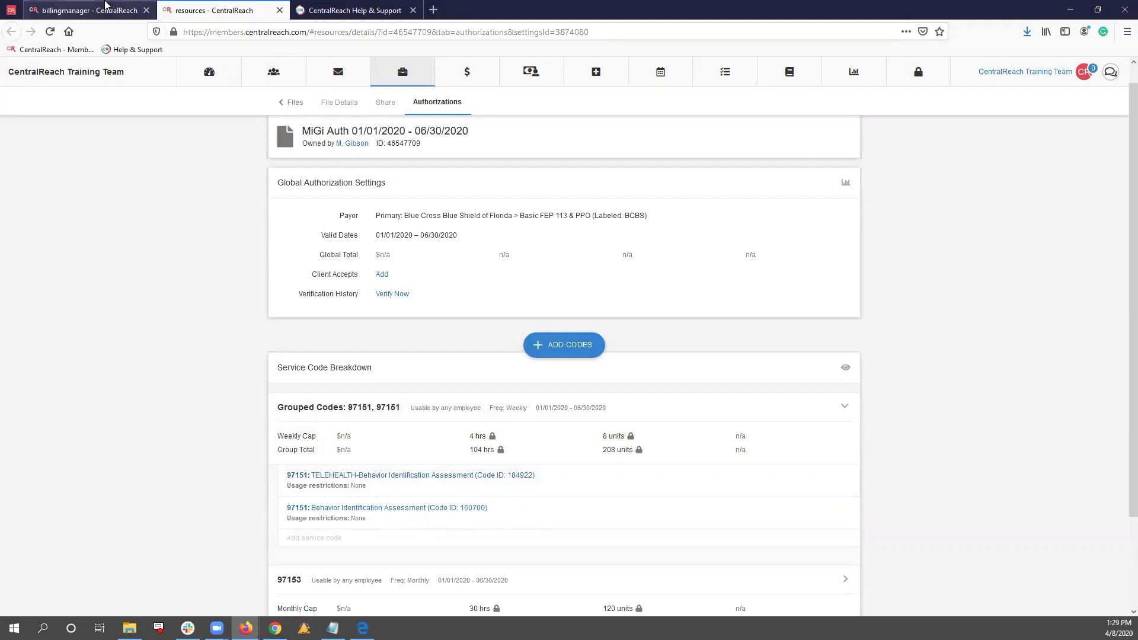
In the service codes list, label 97151: TELEHEALTH-Behavior Identification Assessment as Billable and RBT
click(106, 7)
mouse_move(478, 83)
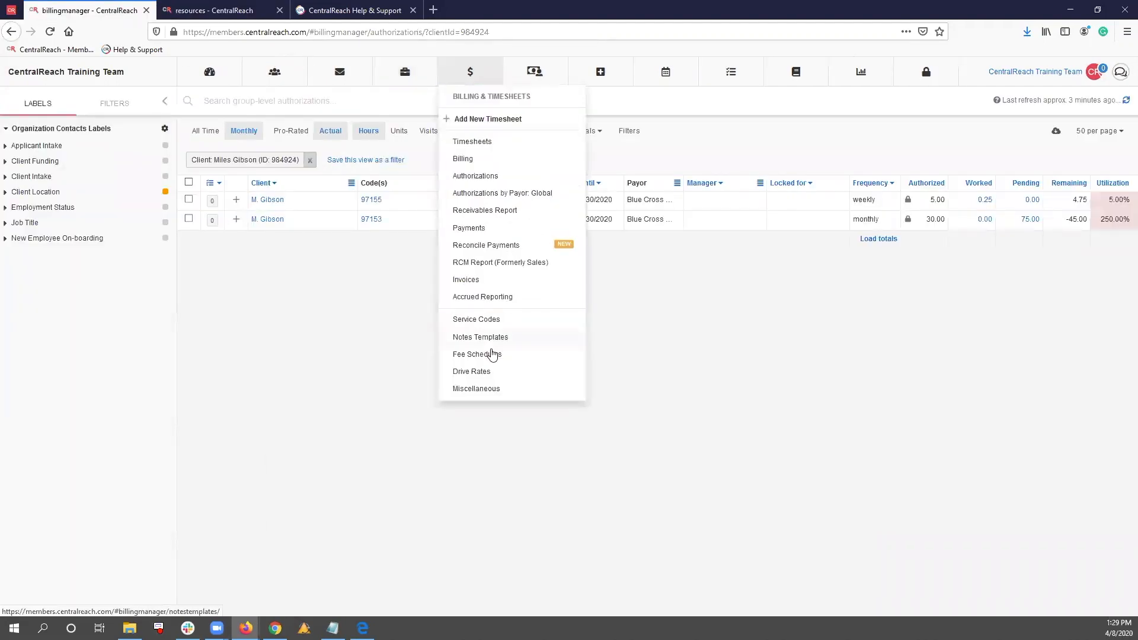
click(496, 325)
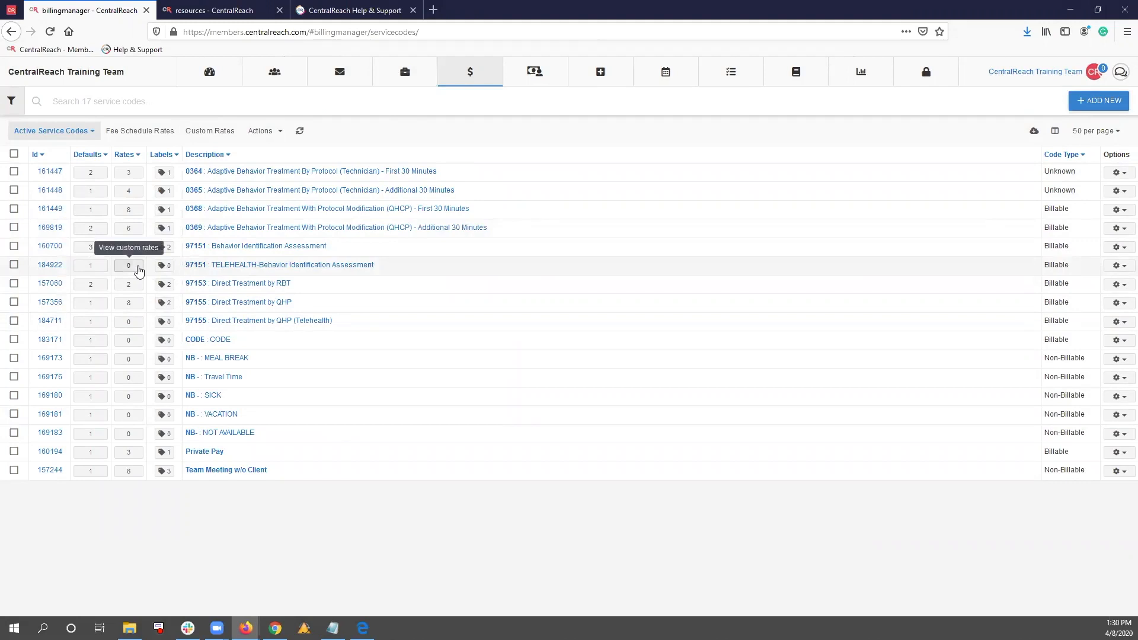
click(164, 266)
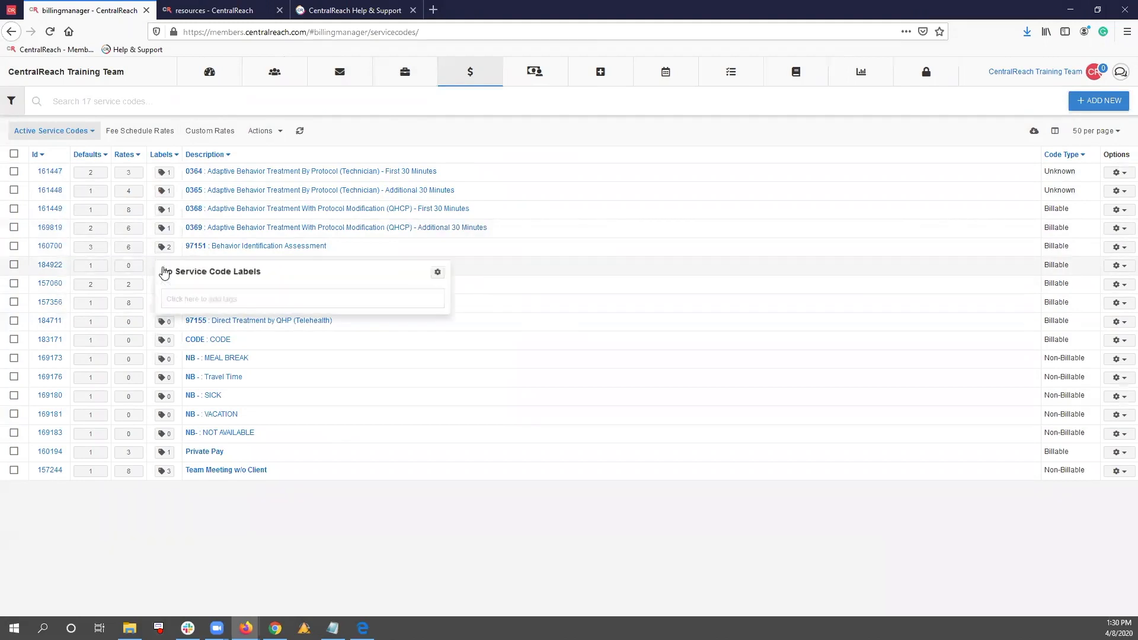
click(200, 297)
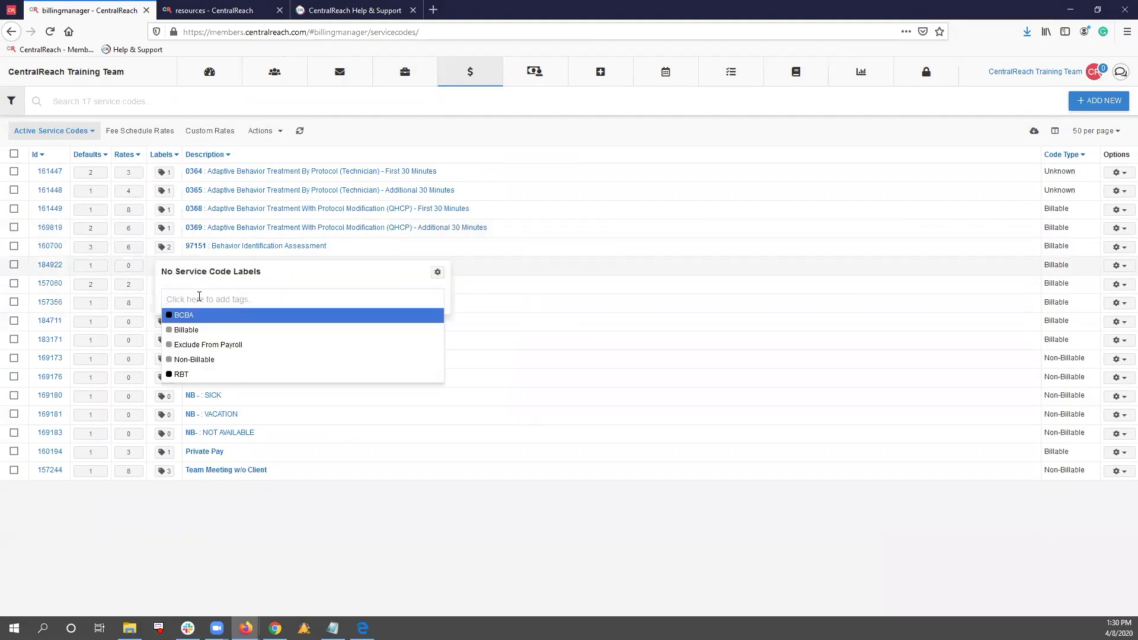
click(195, 329)
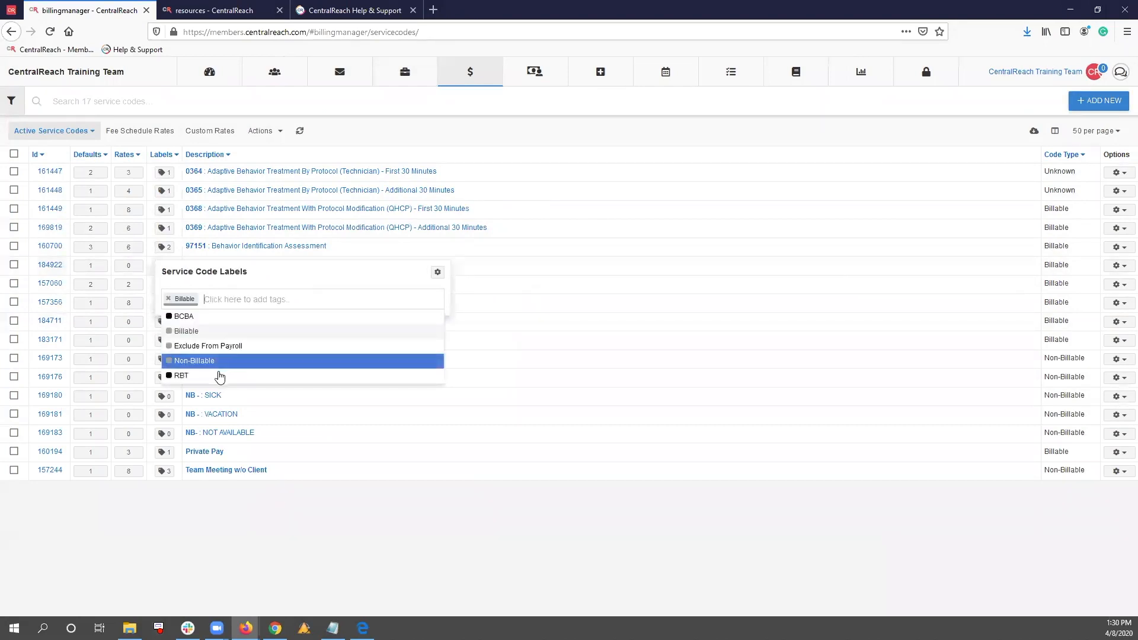
click(218, 377)
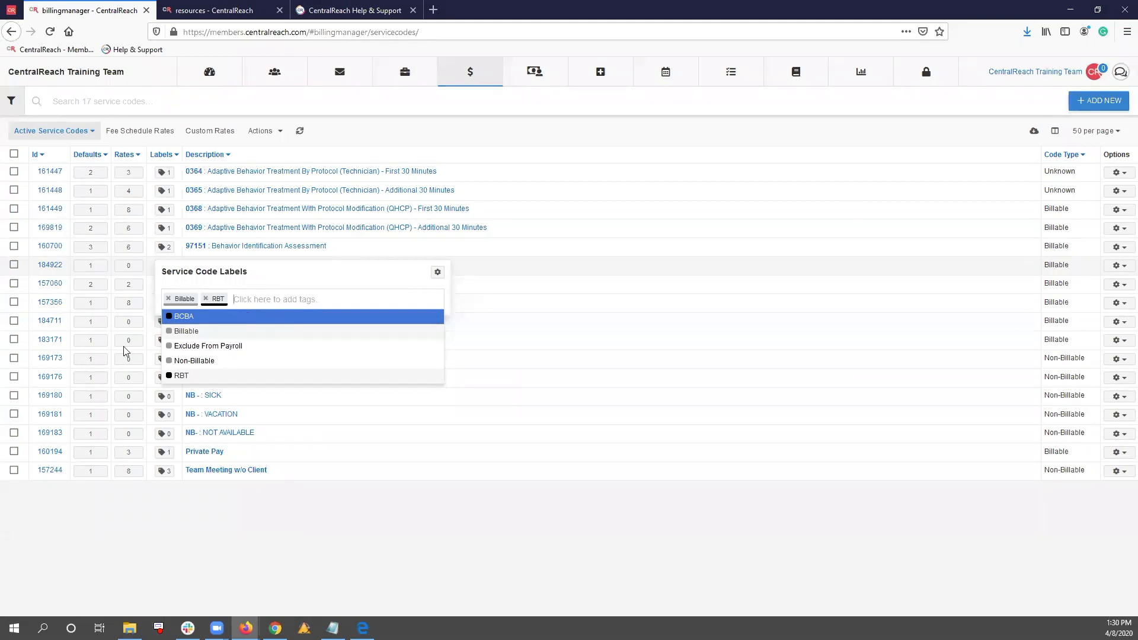
click(200, 529)
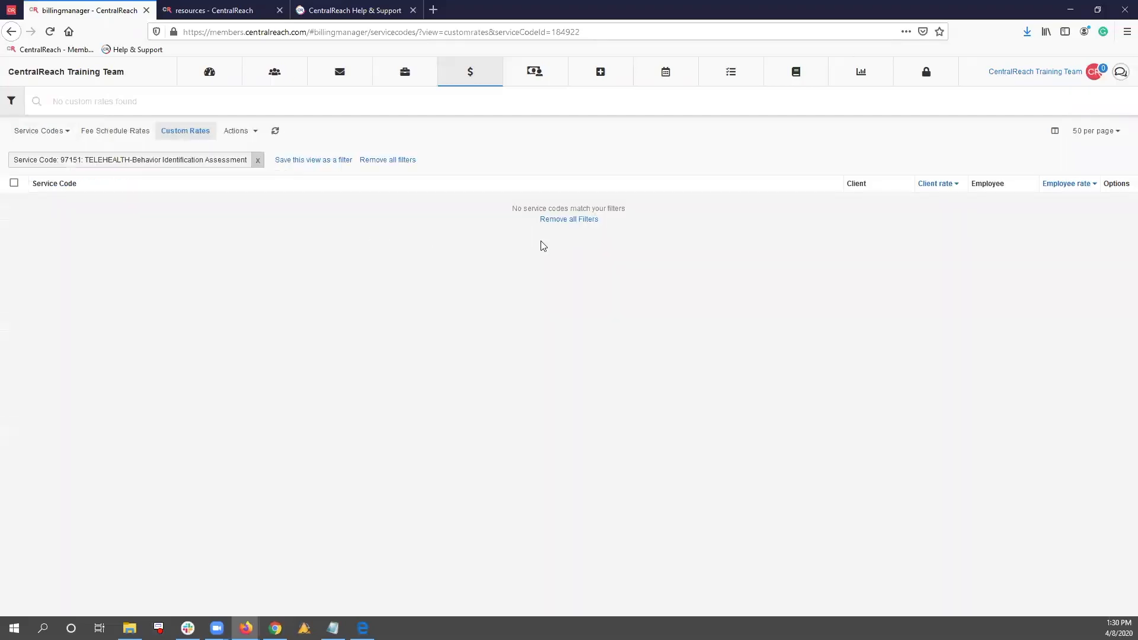
Add a custom rate for the employee to the Telehealth 97151 service code, with an employee rate of 0
click(240, 130)
click(253, 137)
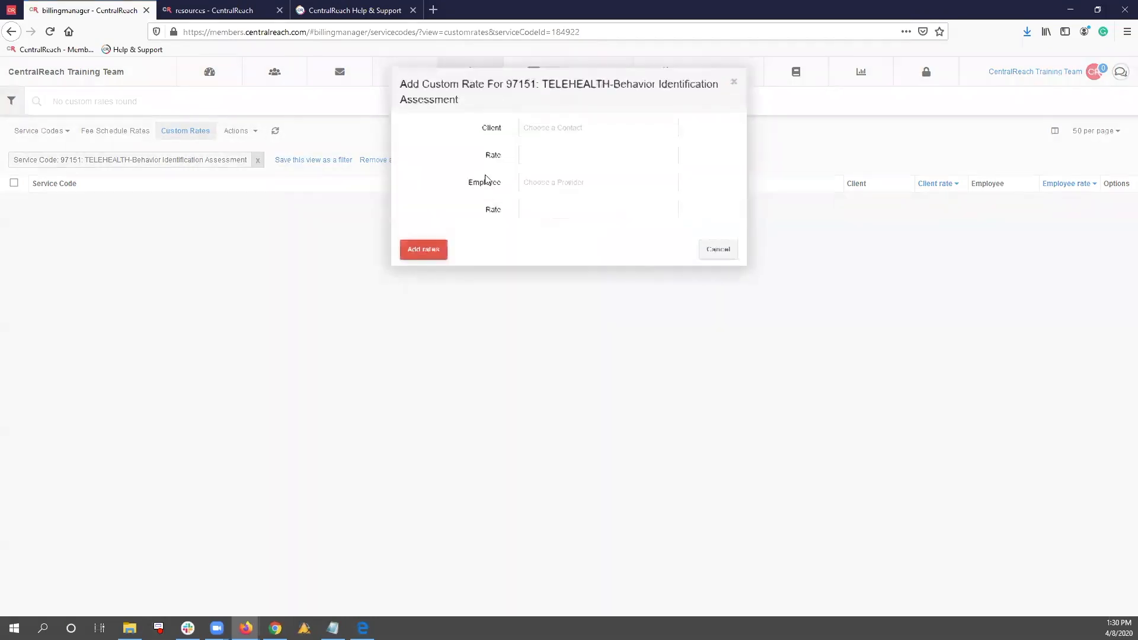
click(536, 185)
text(Carolyn)
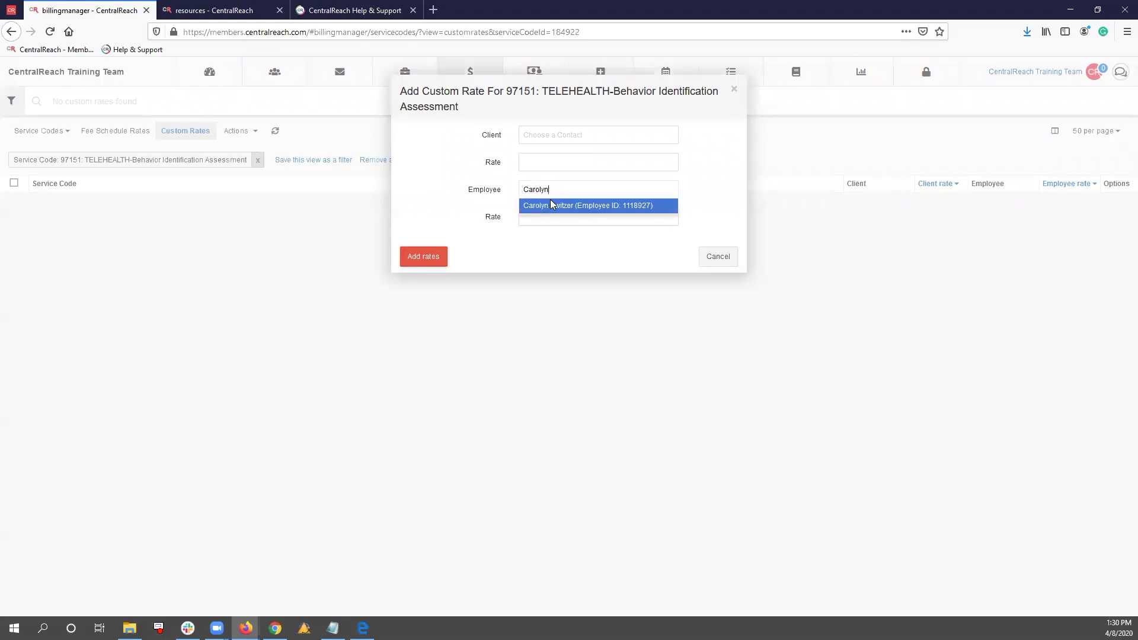
click(550, 204)
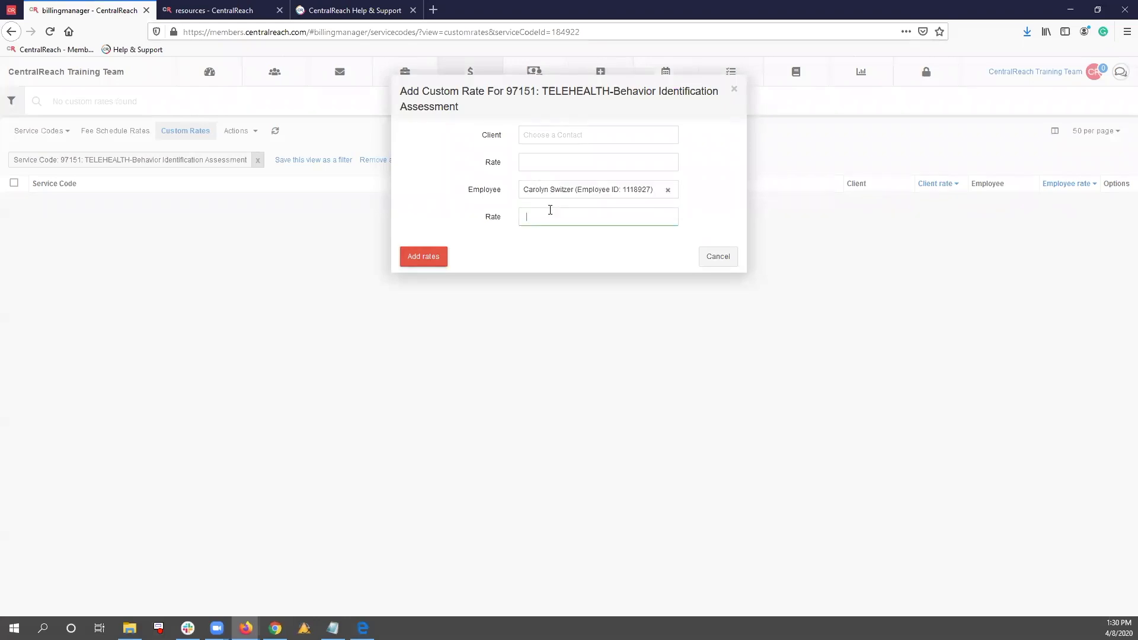
click(419, 257)
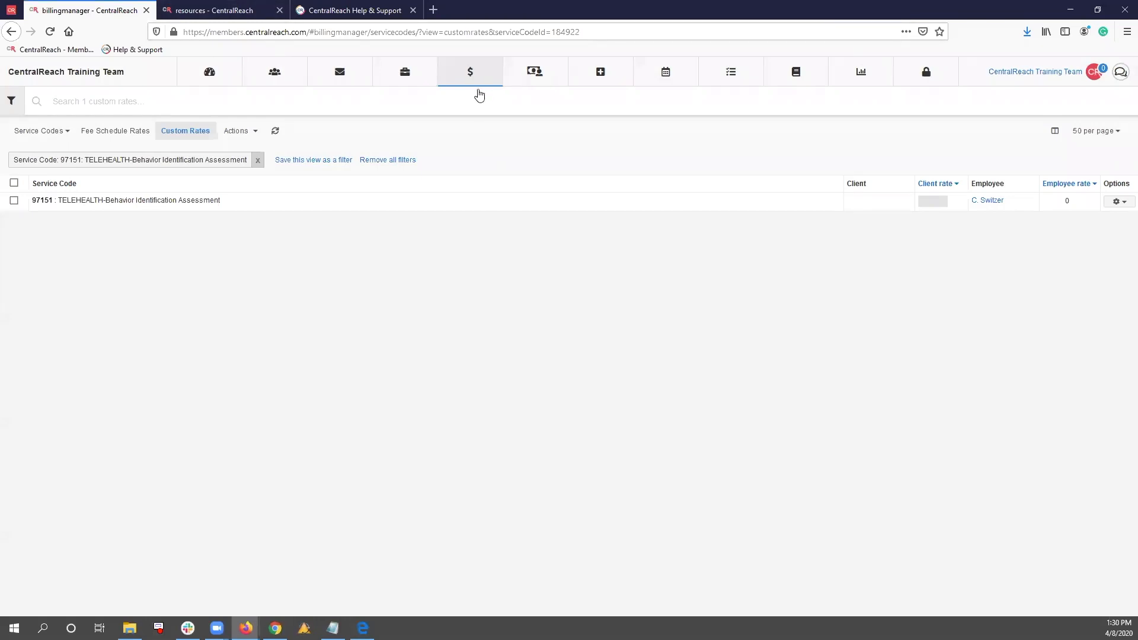
Open the scheduling calendar and add the employee's calendar to the view
mouse_move(665, 73)
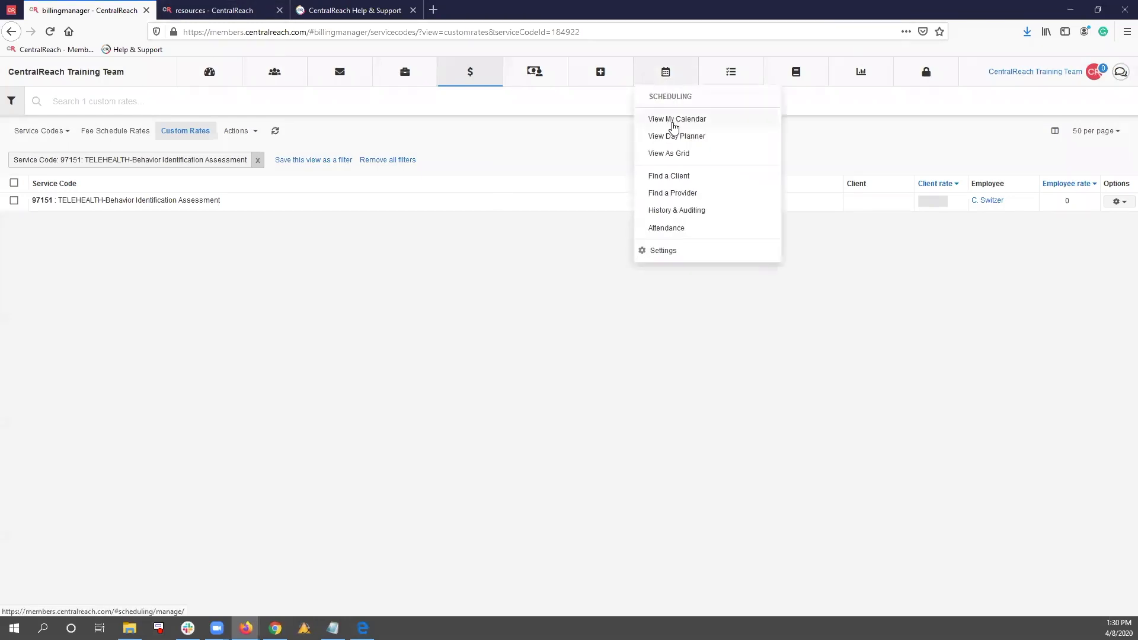
click(674, 123)
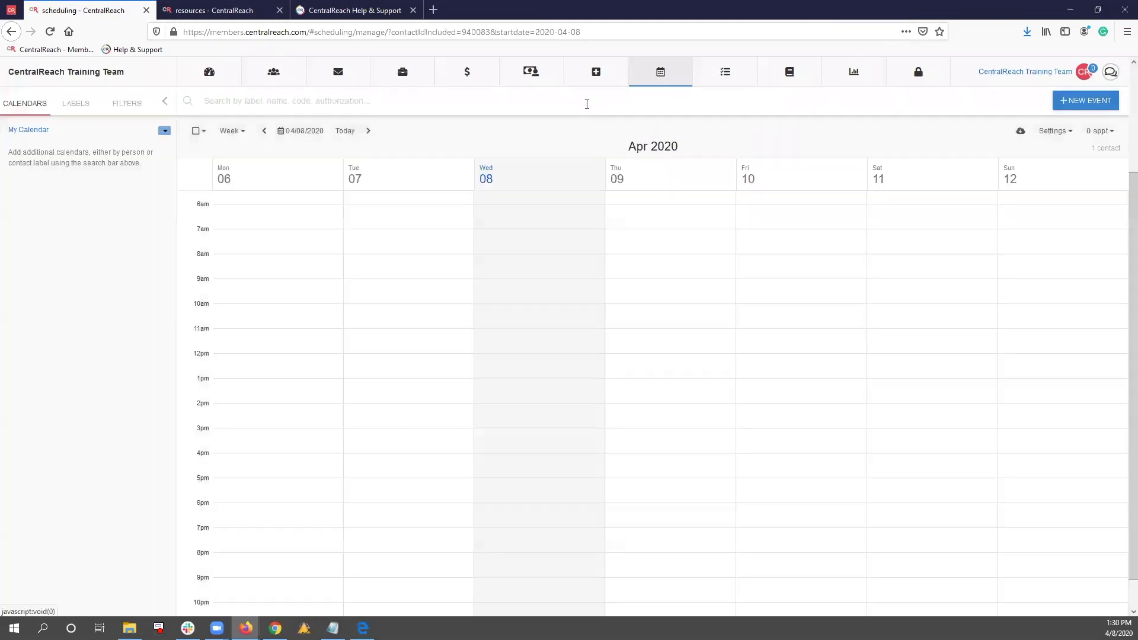
click(587, 105)
text(carolyn)
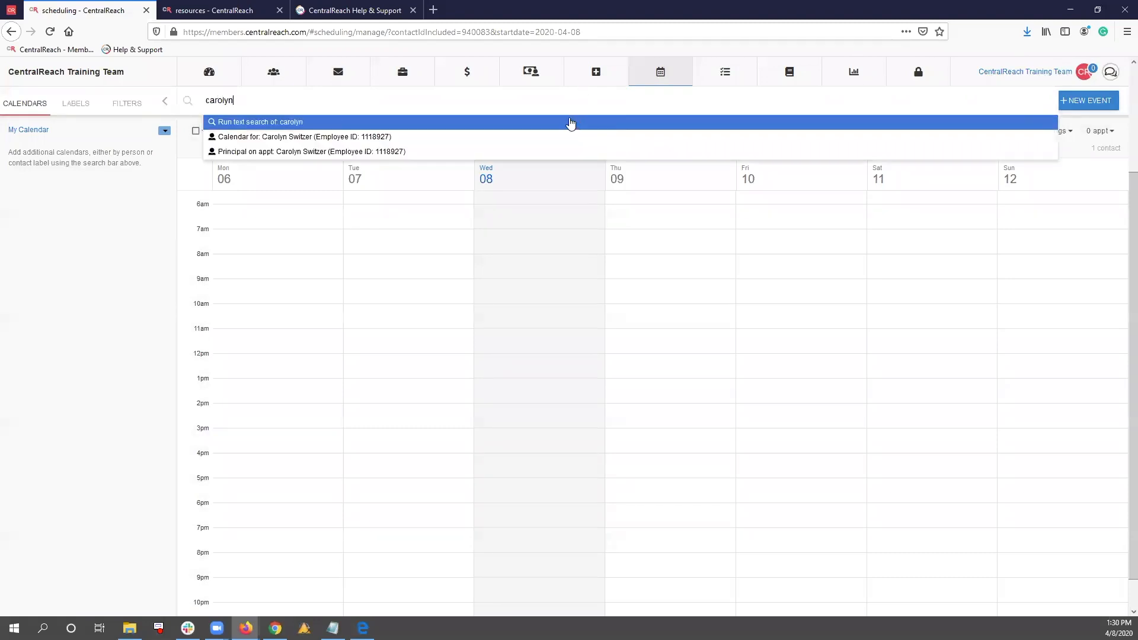
click(548, 136)
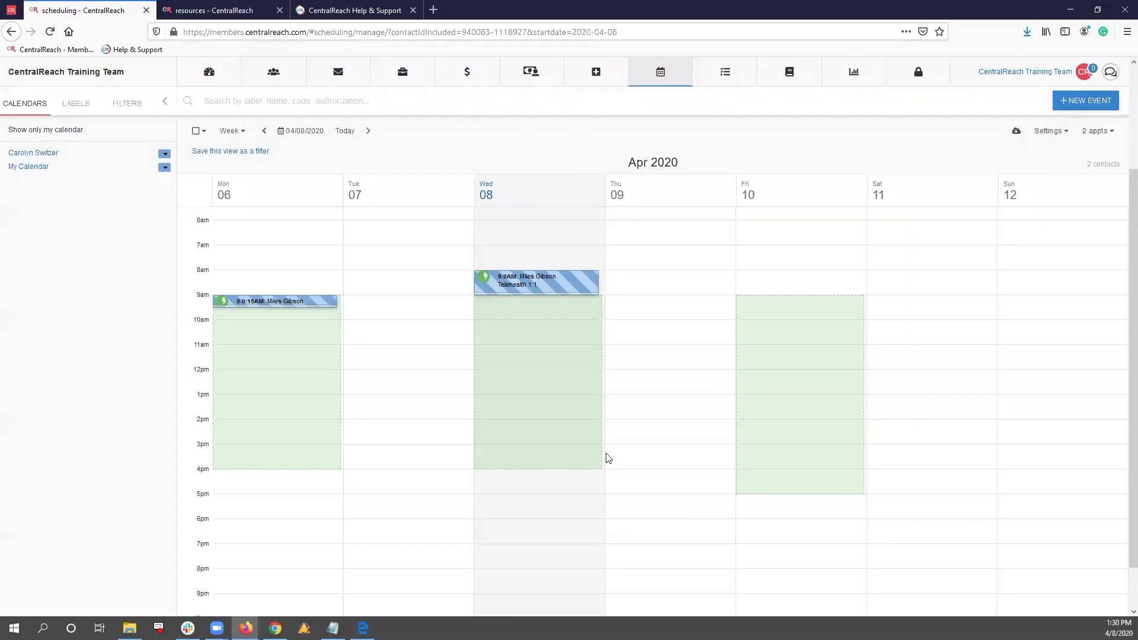
Start an appointment on 04/08/2020 at 10:00 AM with the employee as primary provider and the client as the person it is with
click(504, 324)
click(461, 120)
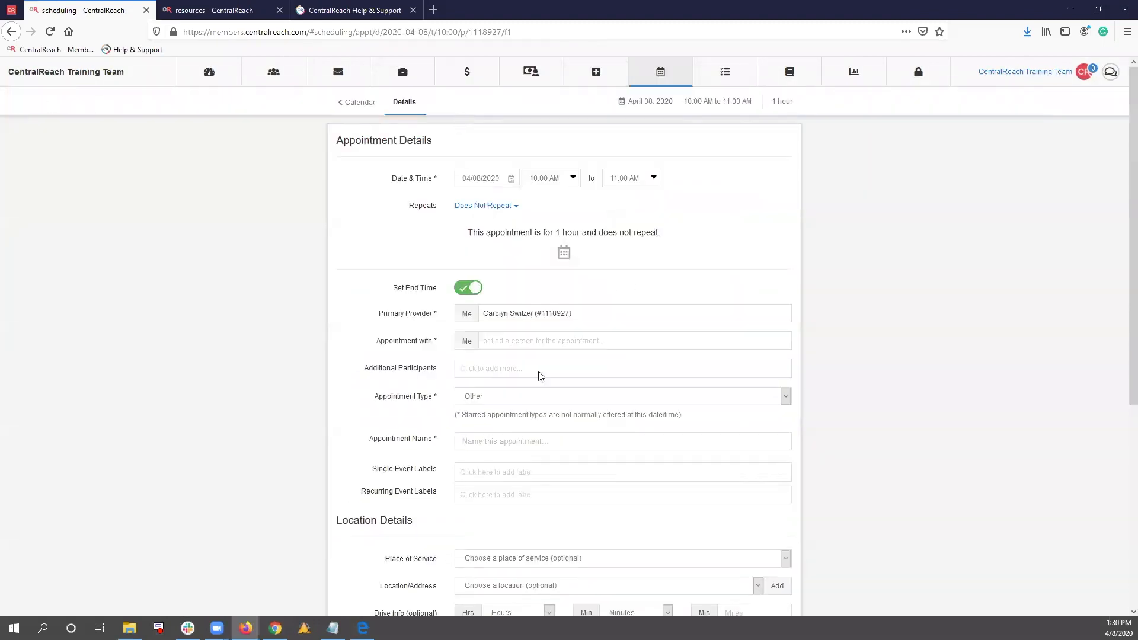
click(498, 338)
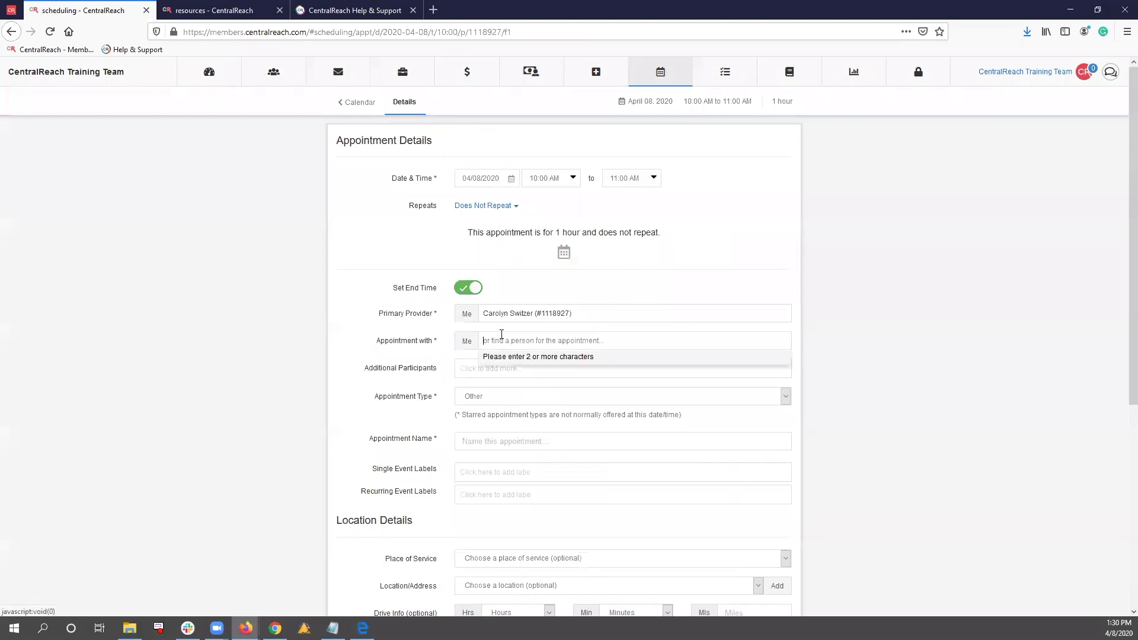
text(miles)
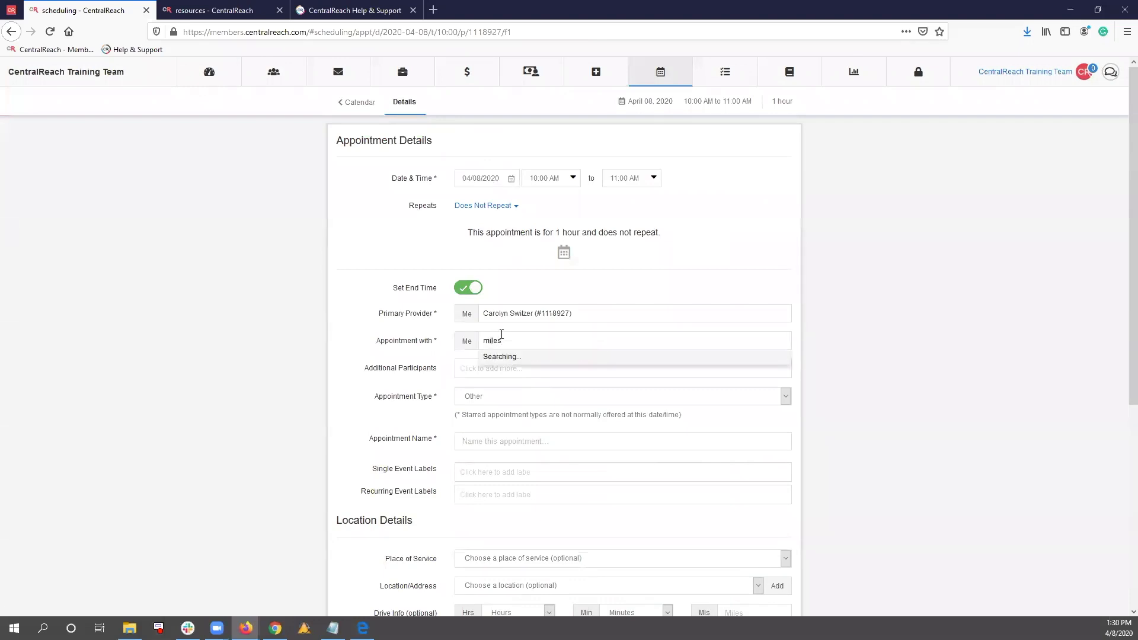
click(515, 357)
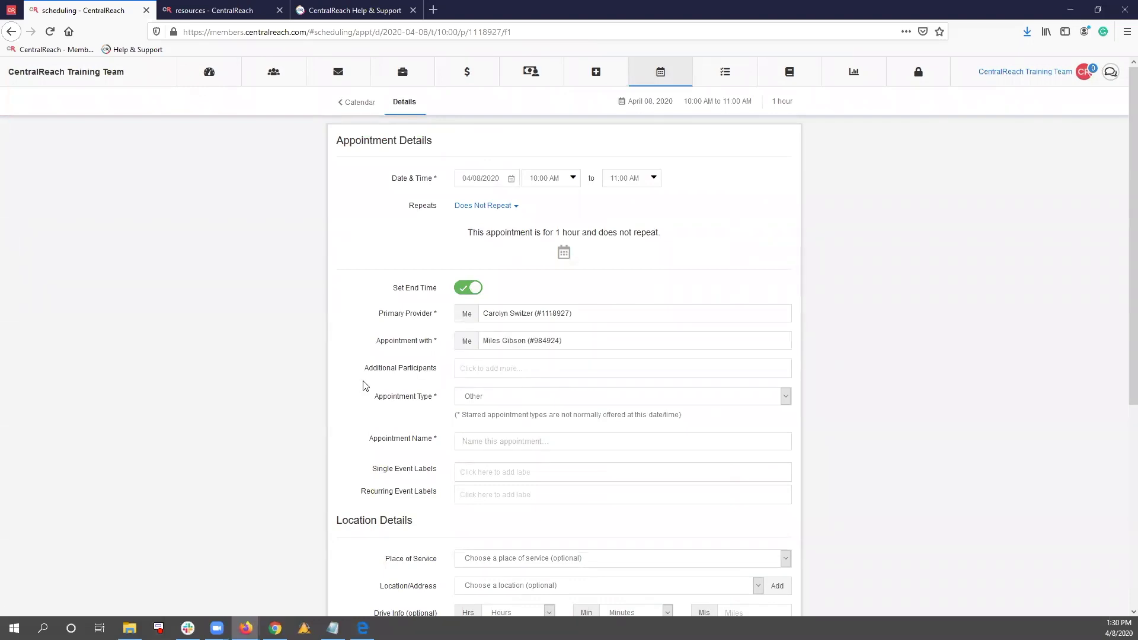
Name the appointment Telehealth and set its place of service to 02 - Telehealth
scroll(446, 389, down, 1)
click(495, 382)
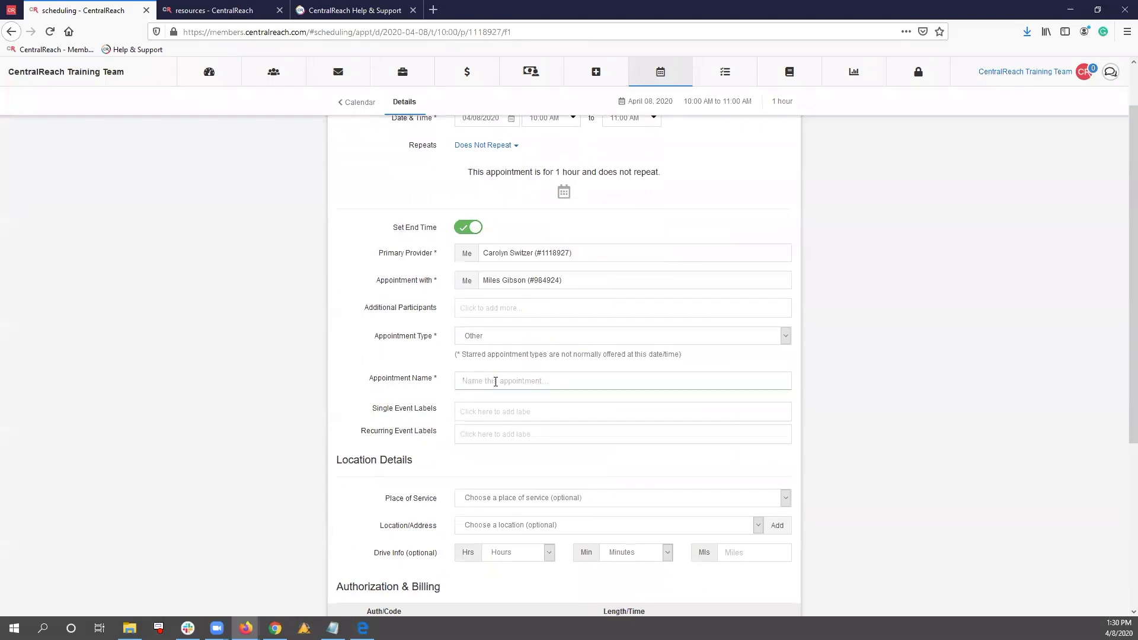
text(Teleh)
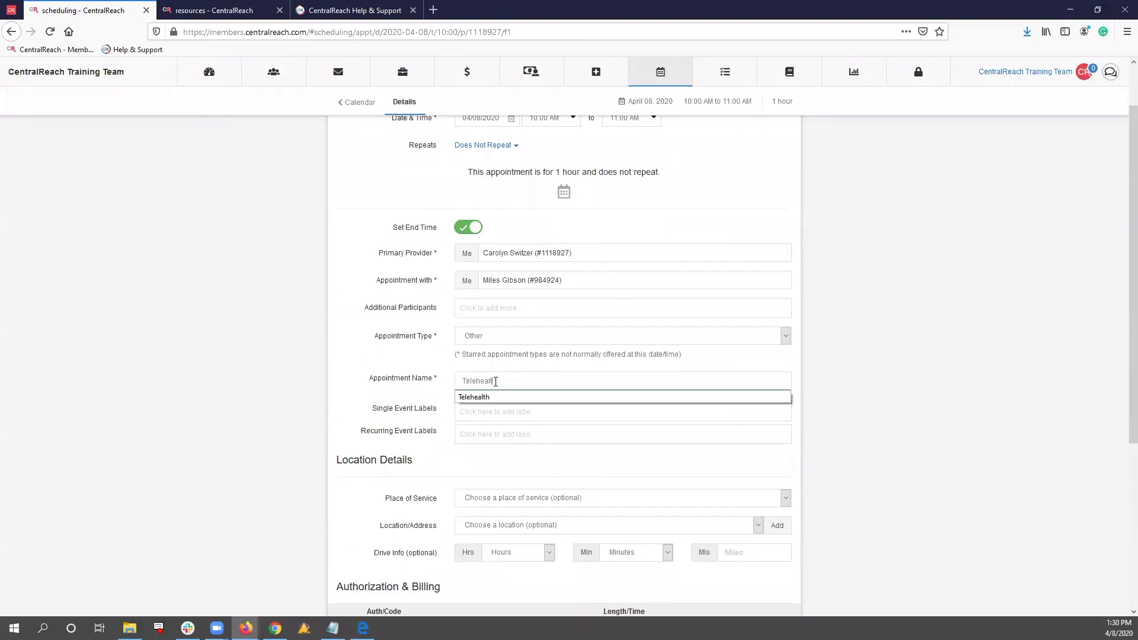
text(ealth)
click(575, 397)
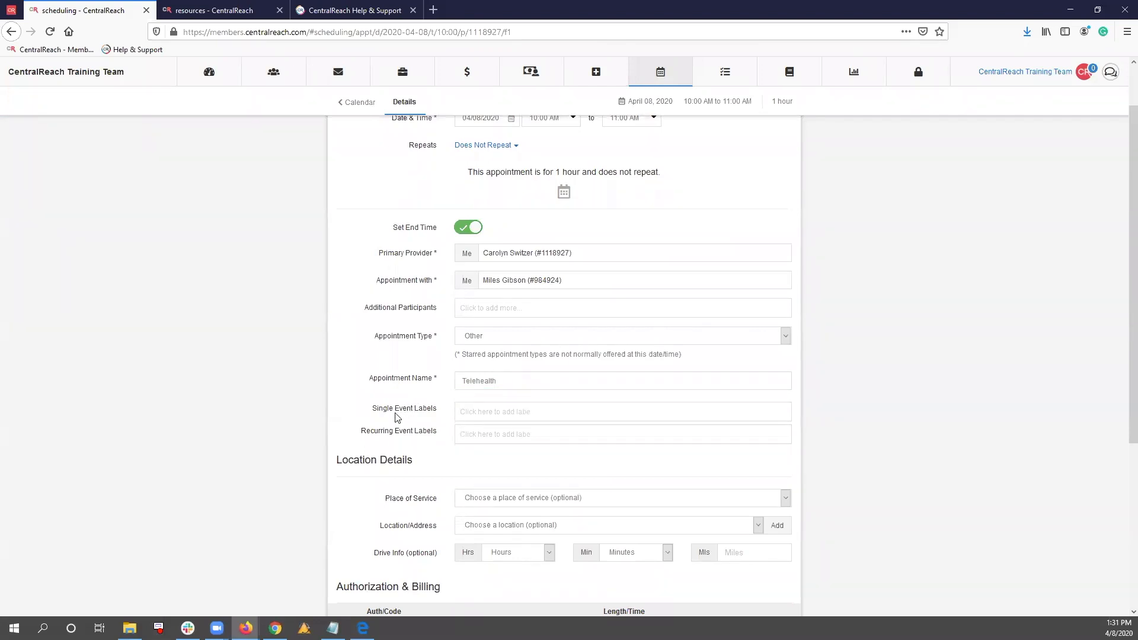
scroll(396, 419, down, 5)
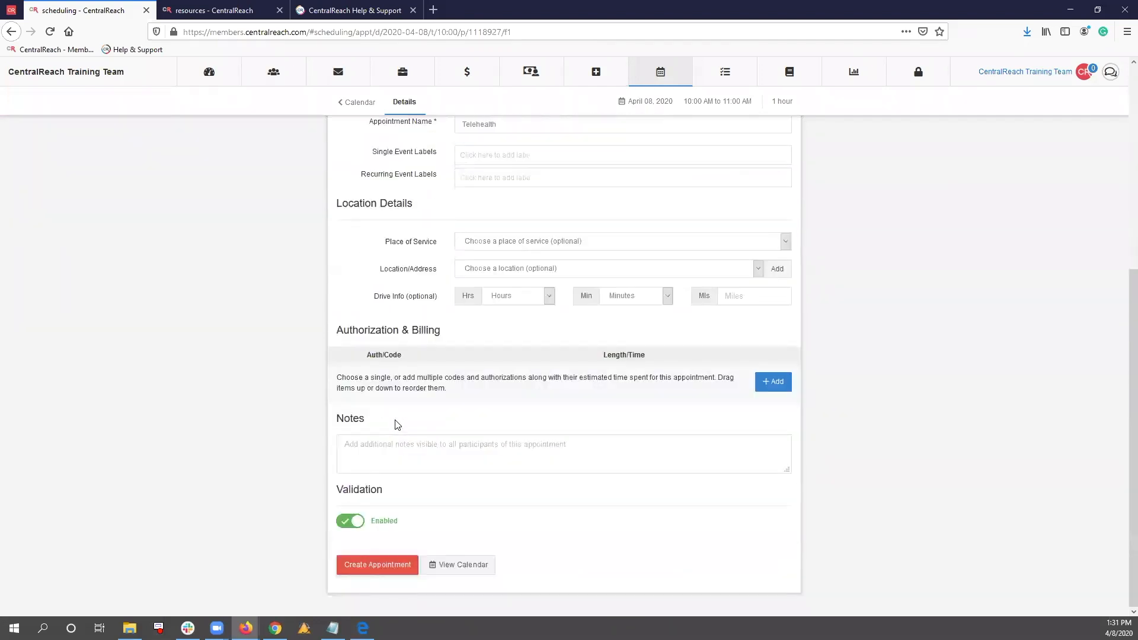
click(511, 273)
click(519, 244)
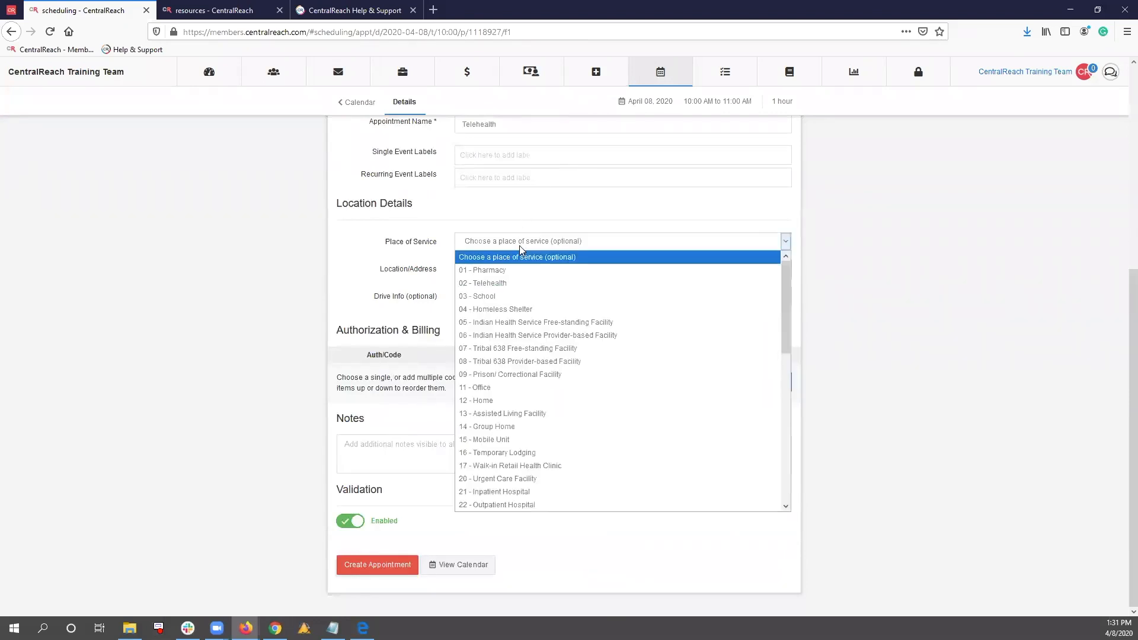
click(521, 290)
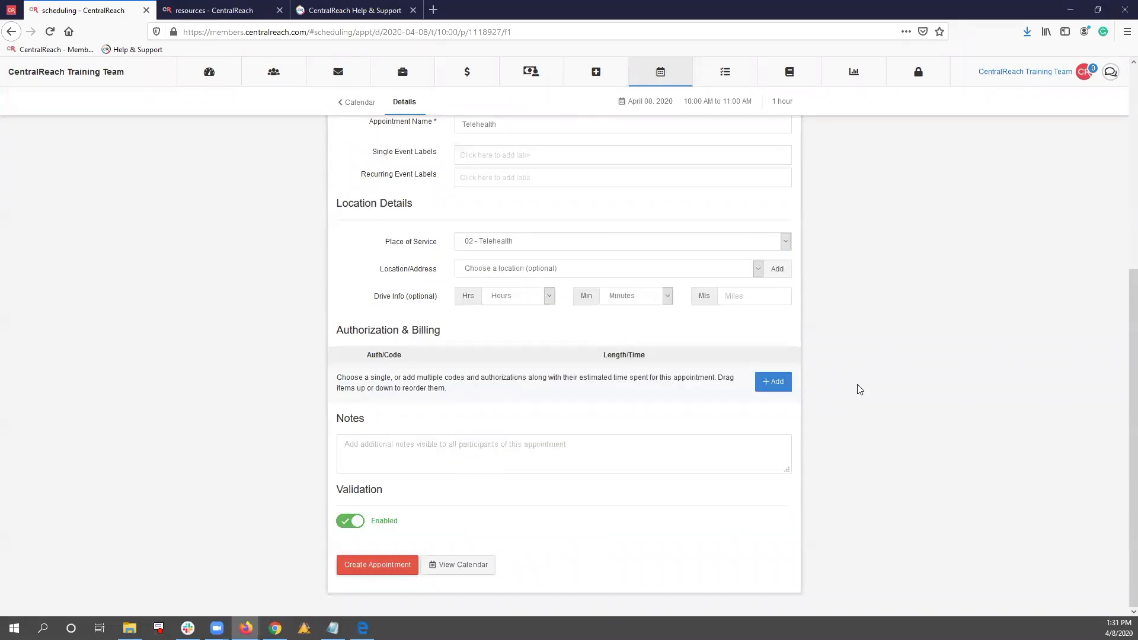
Add the authorized code 97151: TELEHEALTH-Behavior Identification Assessment to the appointment's authorization and billing
click(773, 381)
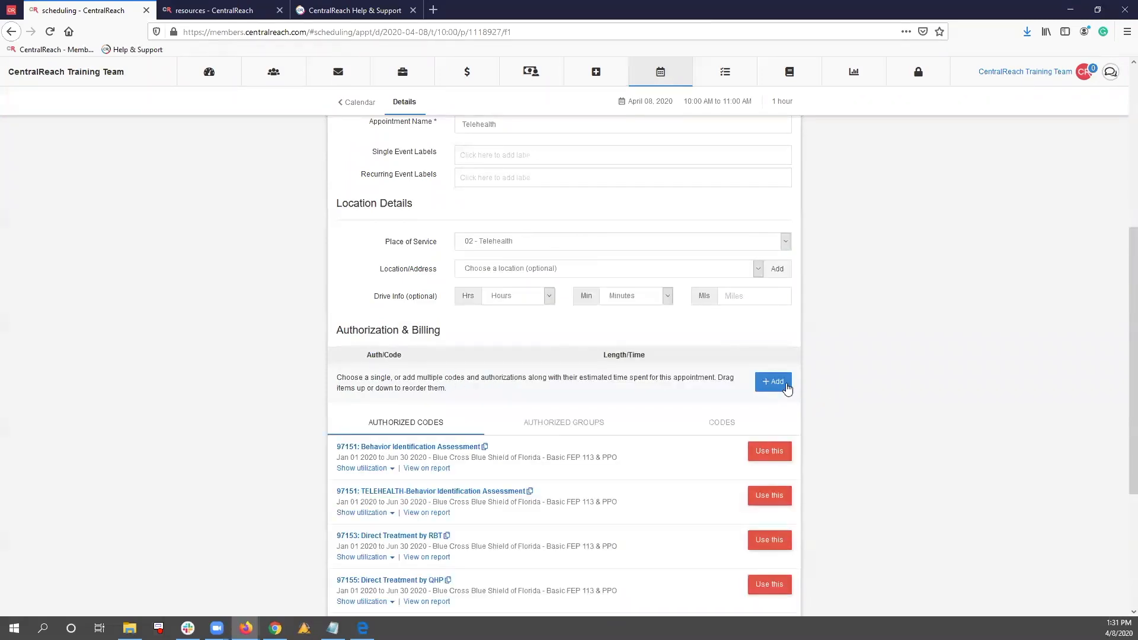
scroll(396, 492, down, 1)
scroll(397, 486, down, 1)
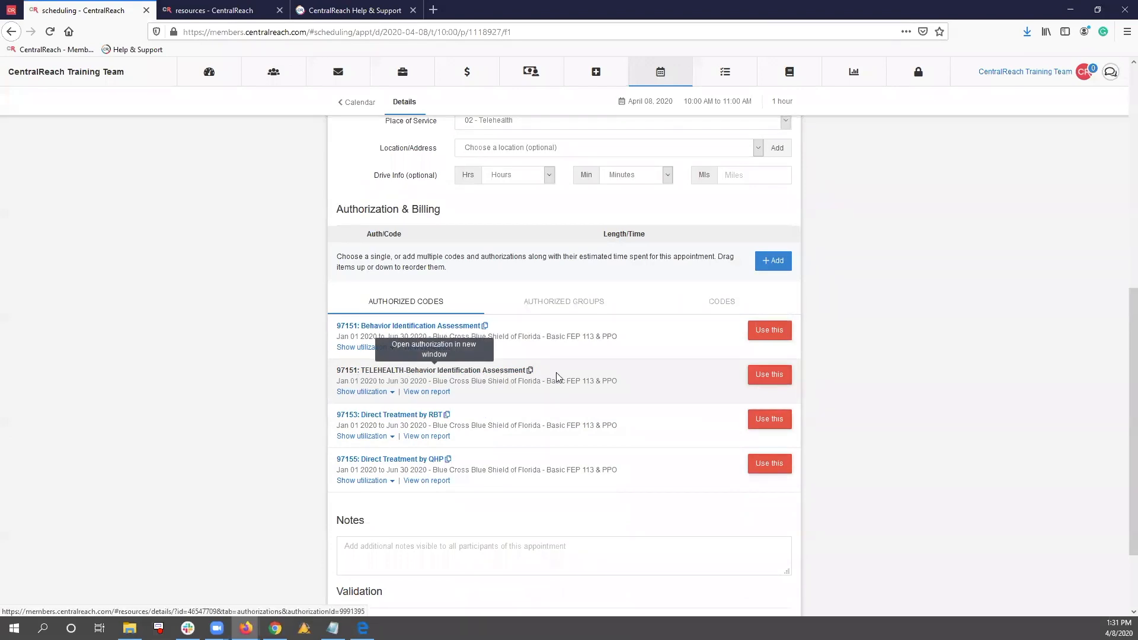
click(782, 382)
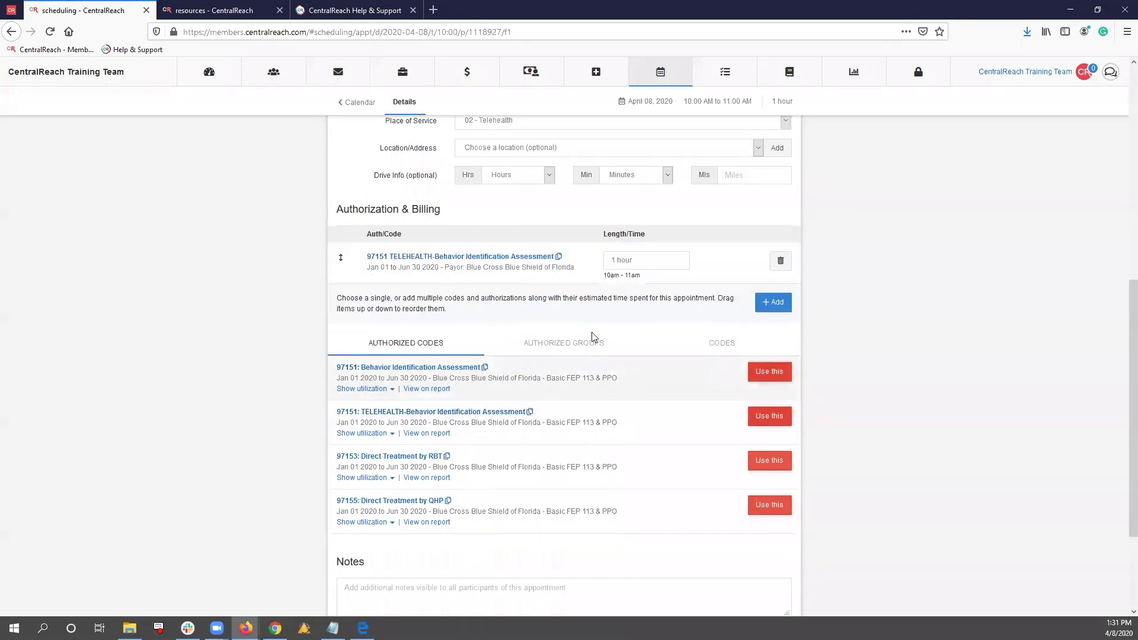
In the client's authorization file, try a note reading "Make sure" on the grouped 97151 service codes and close the group without saving
click(228, 6)
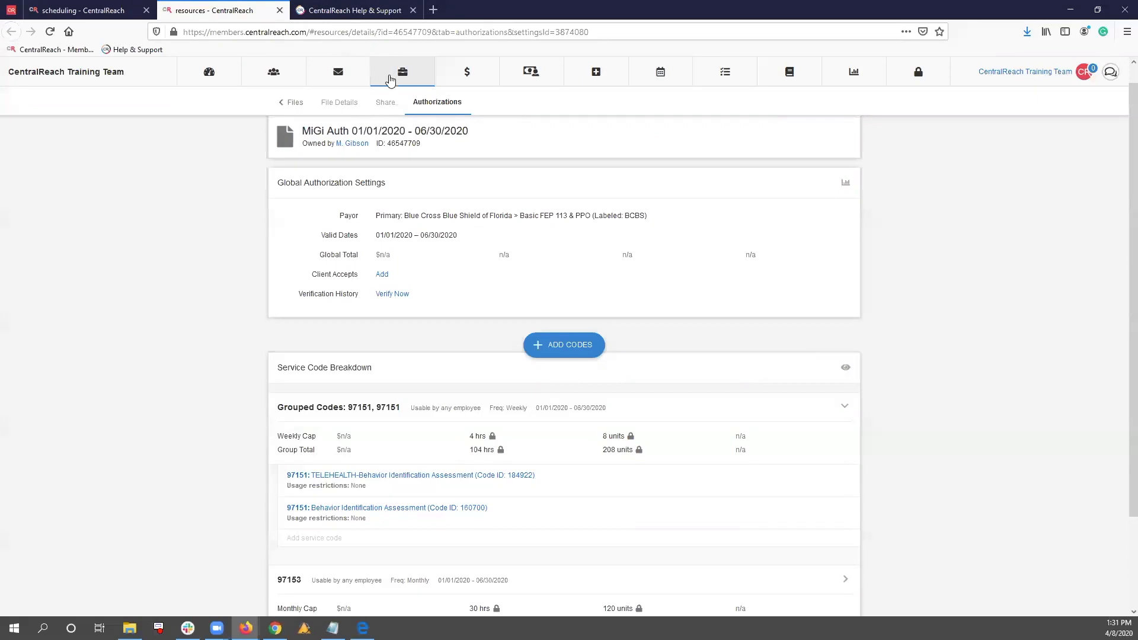
scroll(256, 409, down, 1)
scroll(256, 409, down, 3)
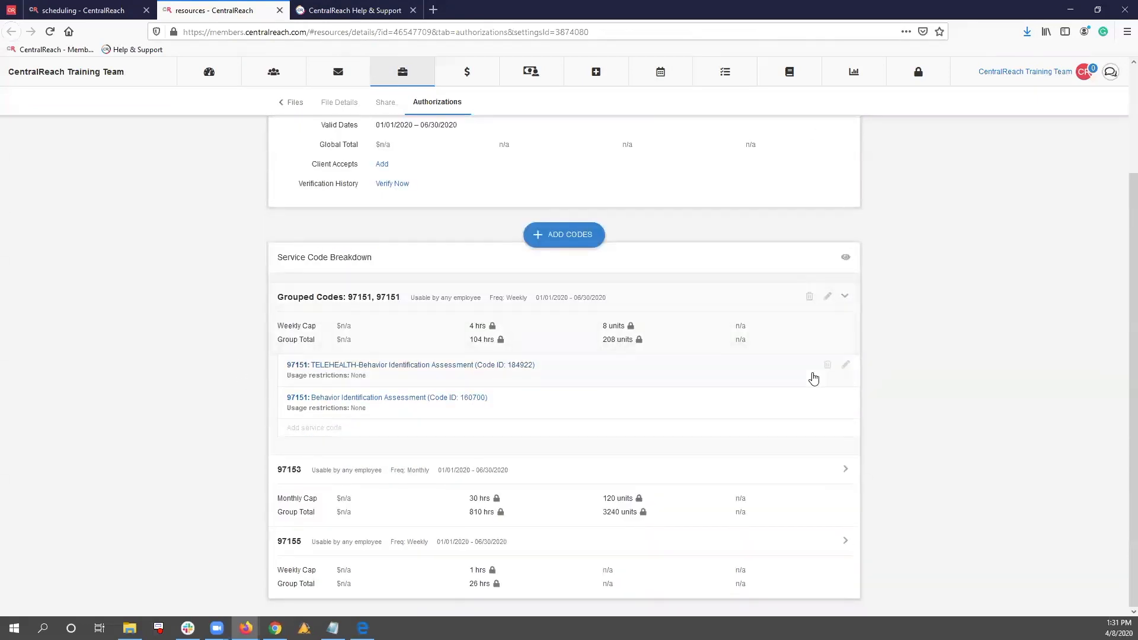
click(828, 298)
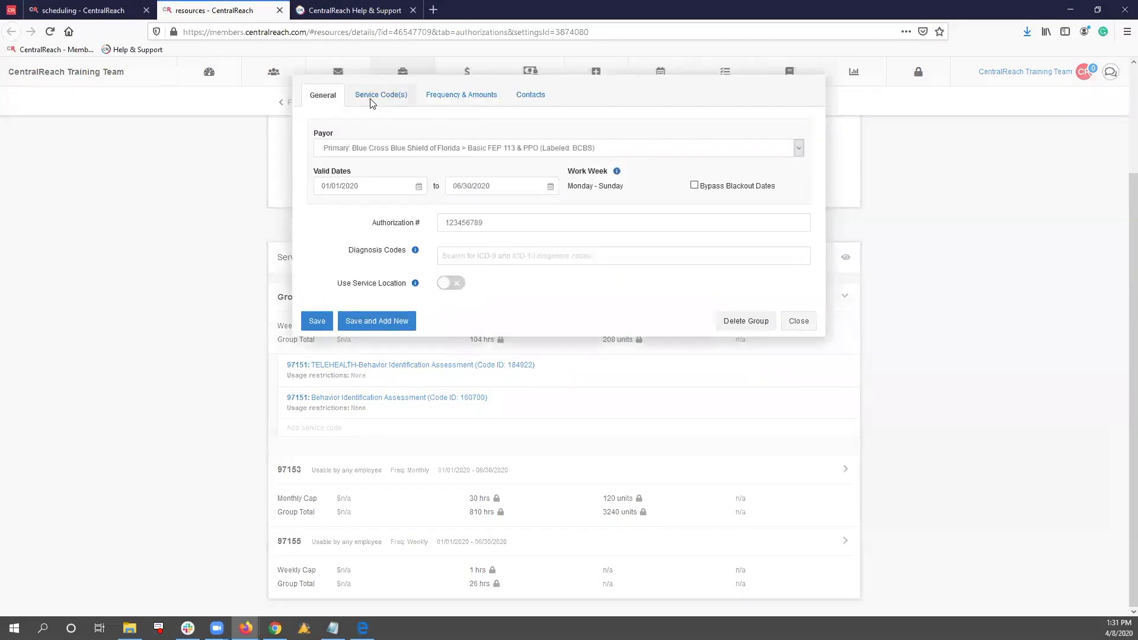
click(372, 100)
click(526, 272)
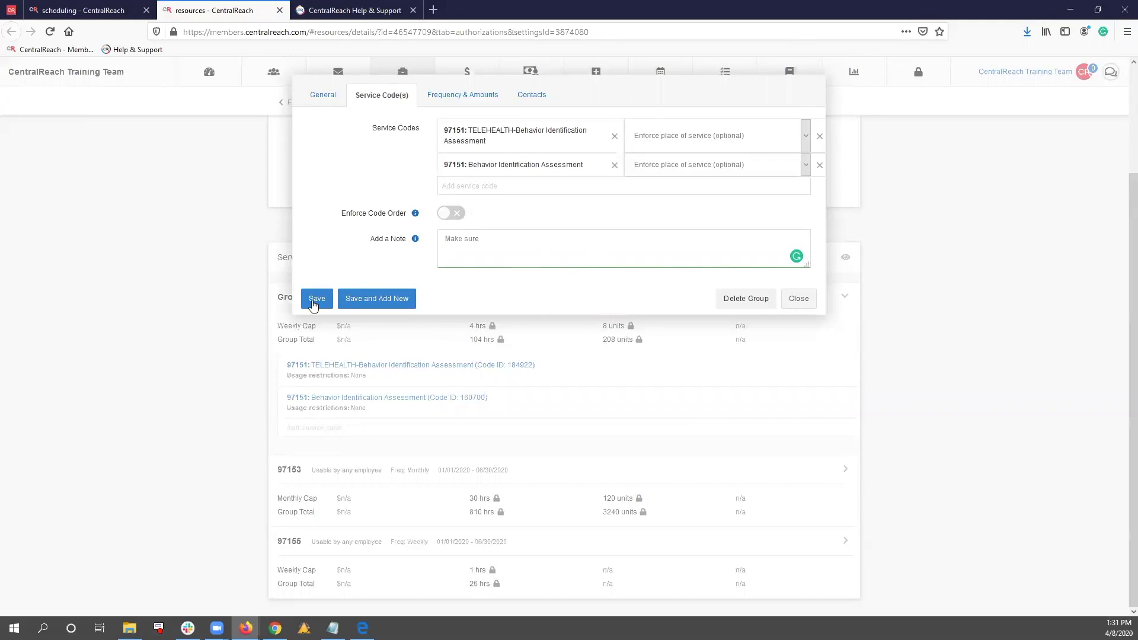
click(778, 301)
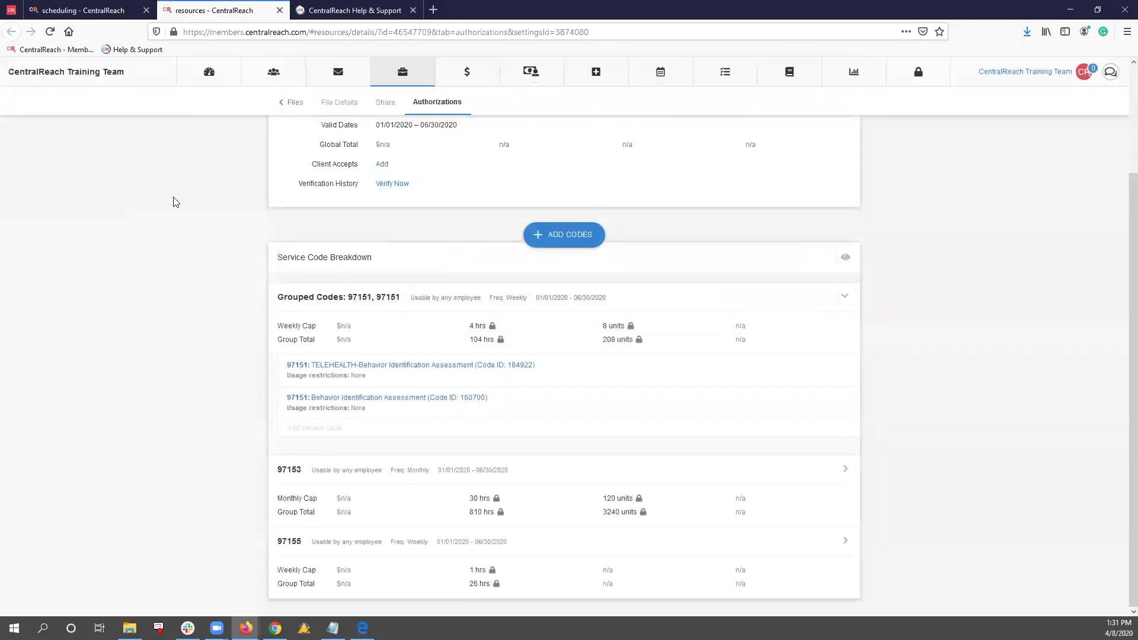
Return to the Telehealth appointment form and create the appointment
click(67, 7)
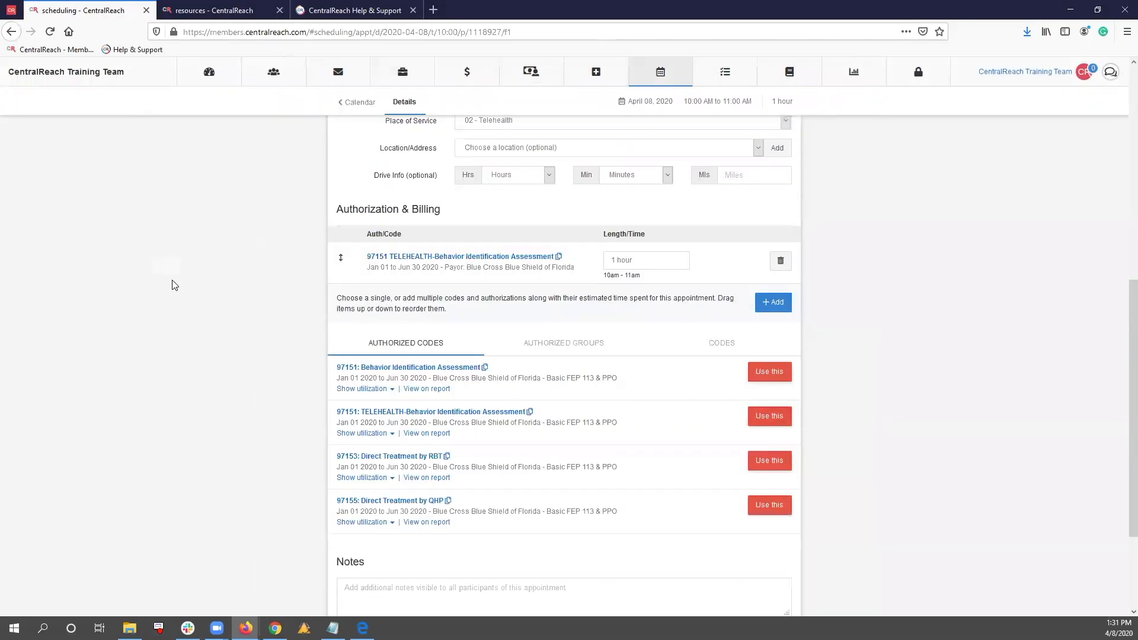
scroll(236, 404, down, 3)
click(361, 562)
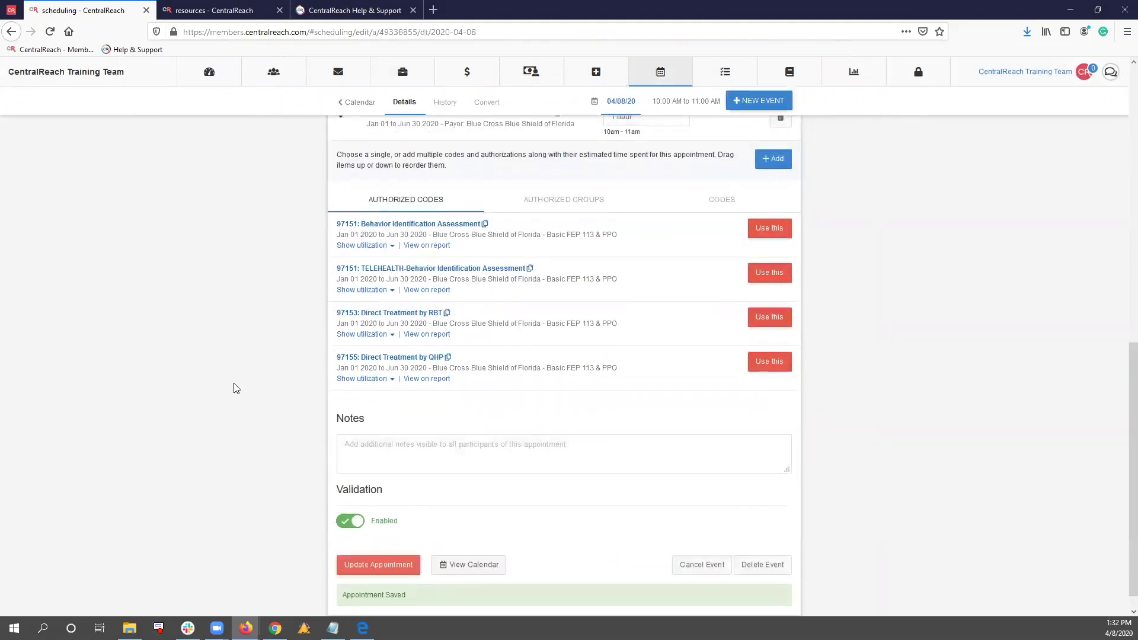
Convert the Telehealth appointment to a timesheet and save the timesheet
scroll(237, 384, up, 5)
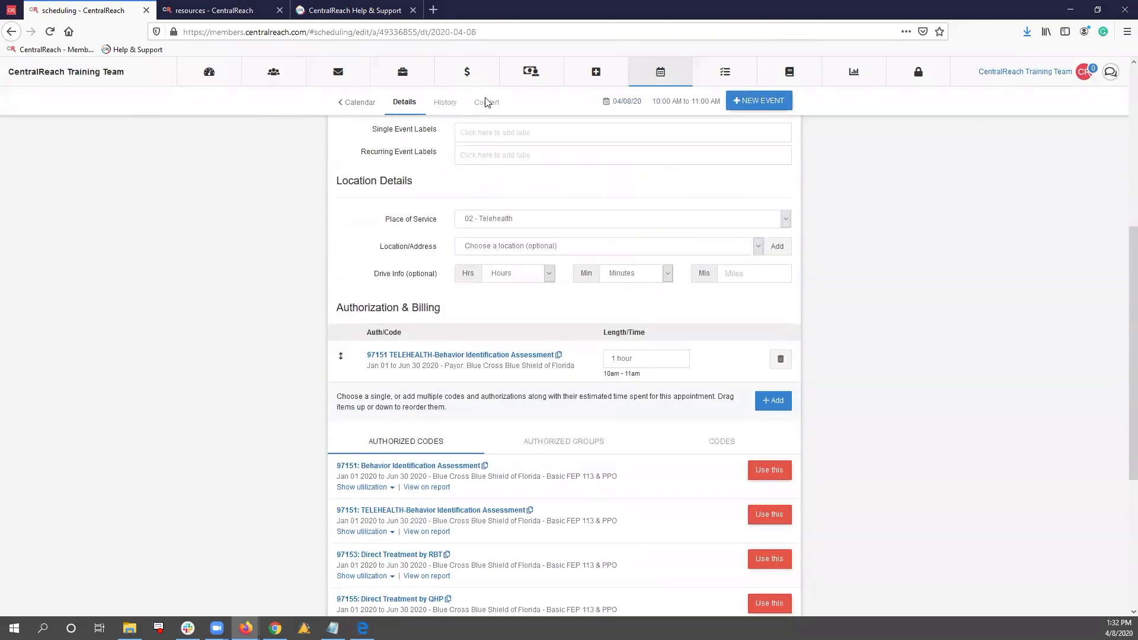
click(486, 102)
click(508, 208)
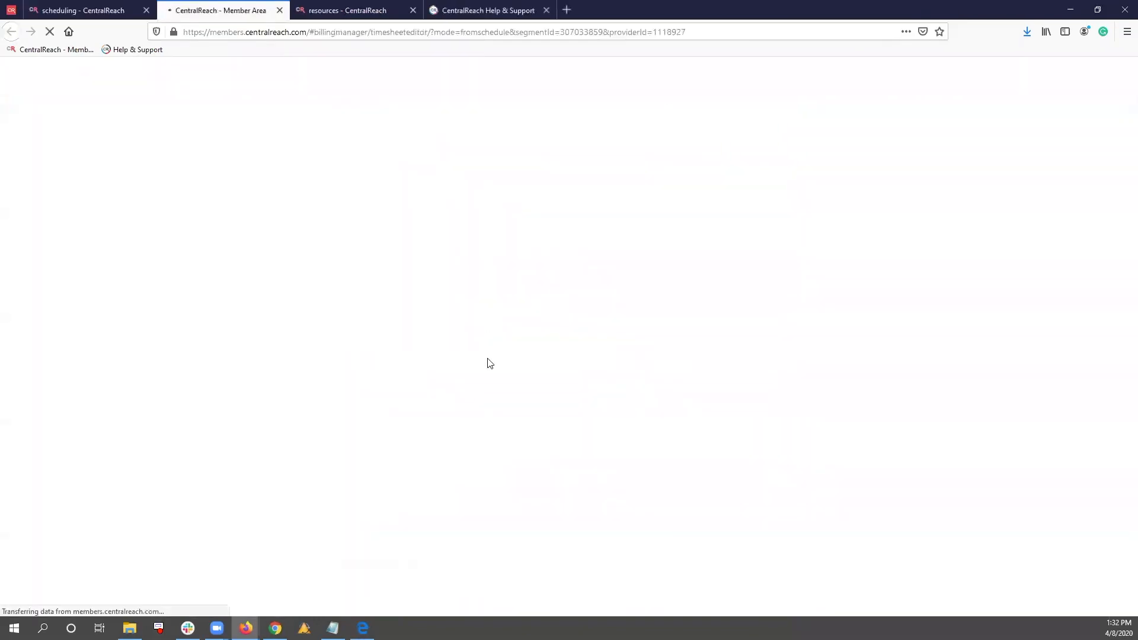
scroll(482, 354, down, 6)
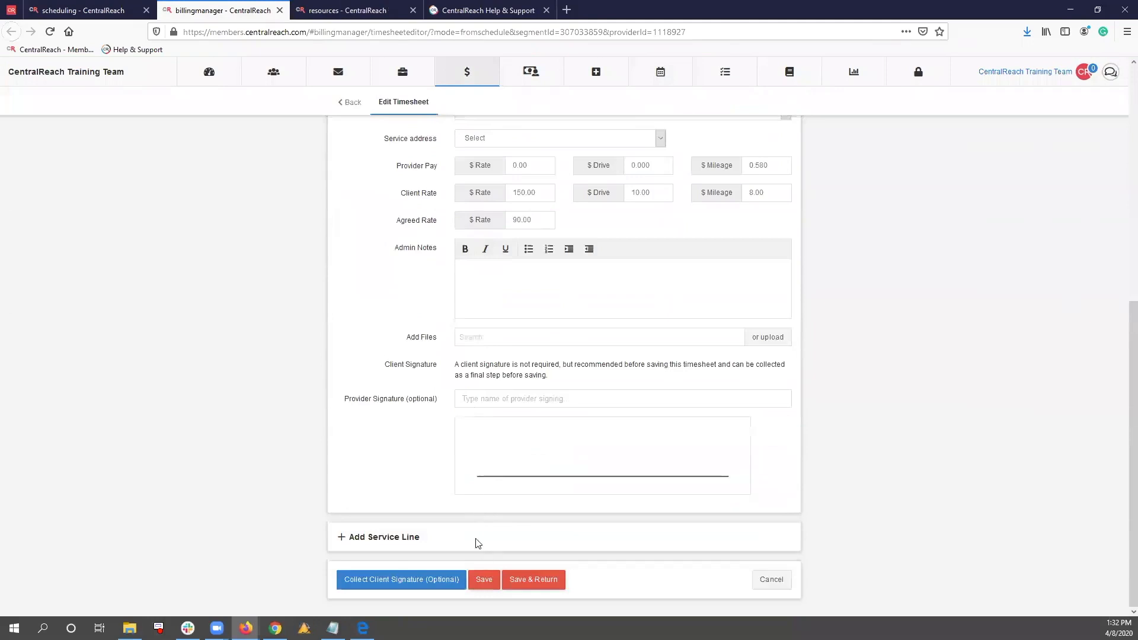
click(482, 581)
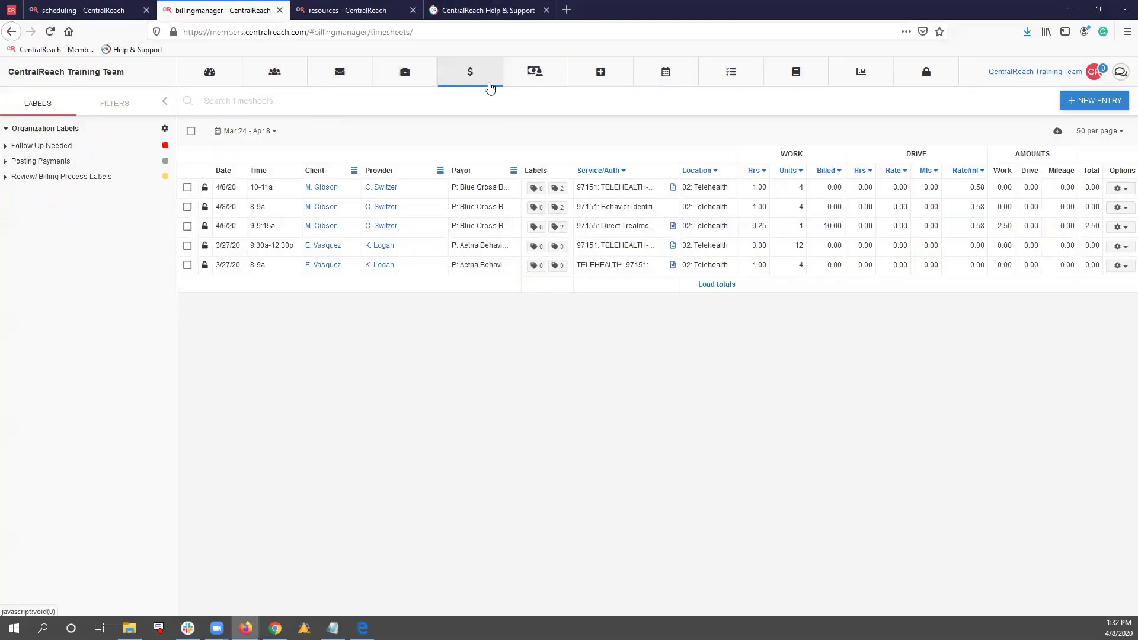
Open the billing entries list and check the converted 10-11 AM Telehealth appointment on the scheduling calendar
mouse_move(474, 80)
click(496, 166)
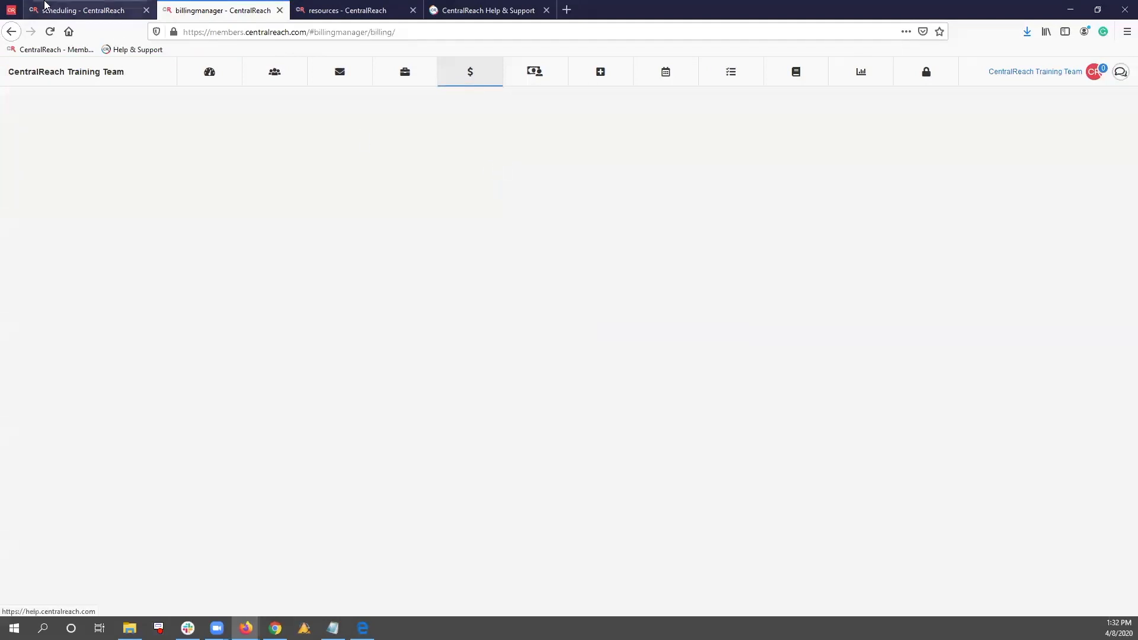
click(83, 10)
click(363, 111)
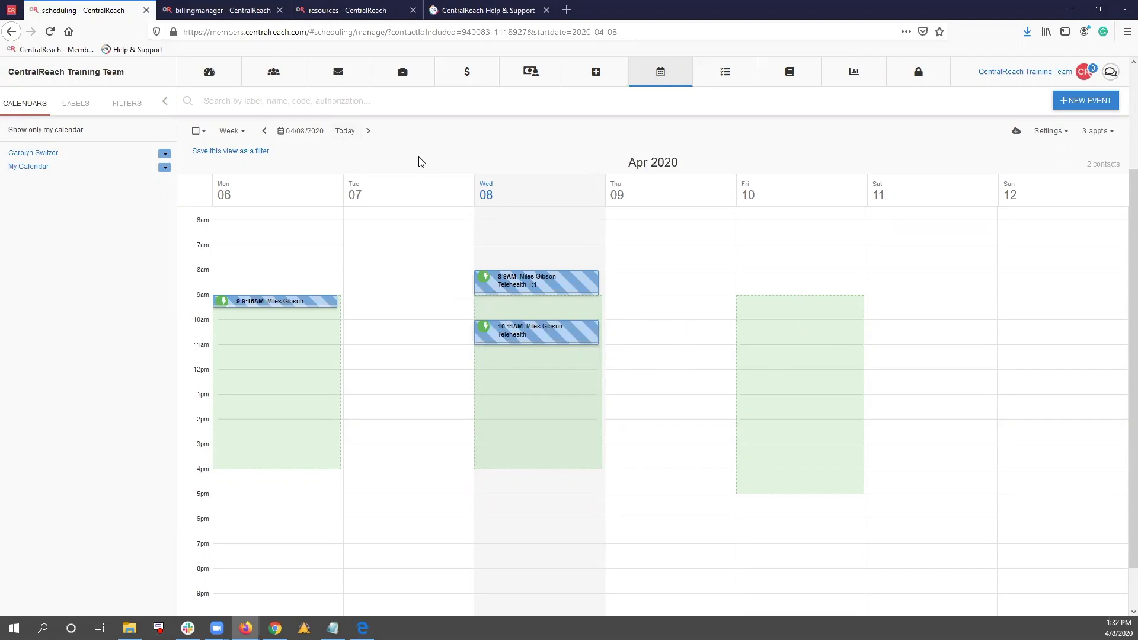
Bulk-merge claims for the 4/08/20 10-11a Telehealth 97151 billing entry and expand its code to be billed
click(238, 10)
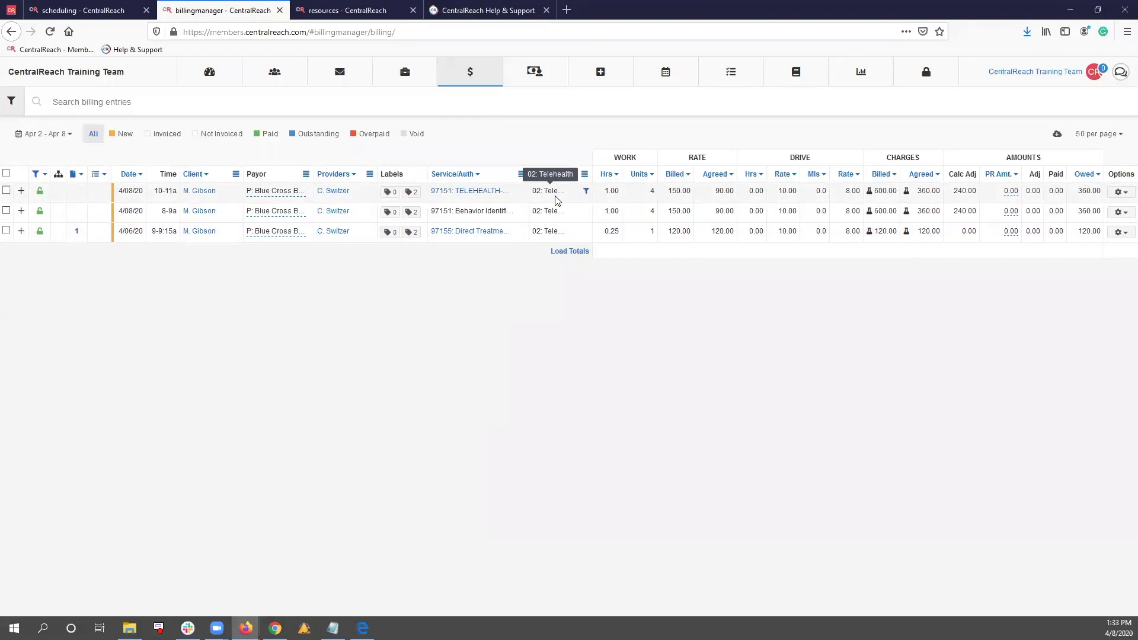
click(7, 191)
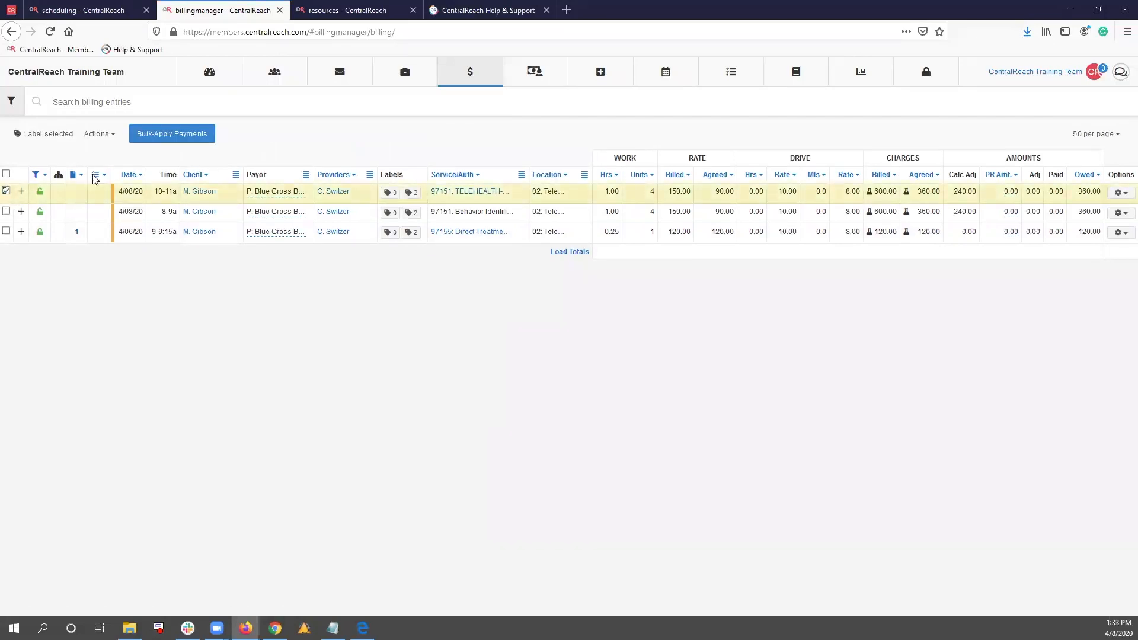
click(113, 136)
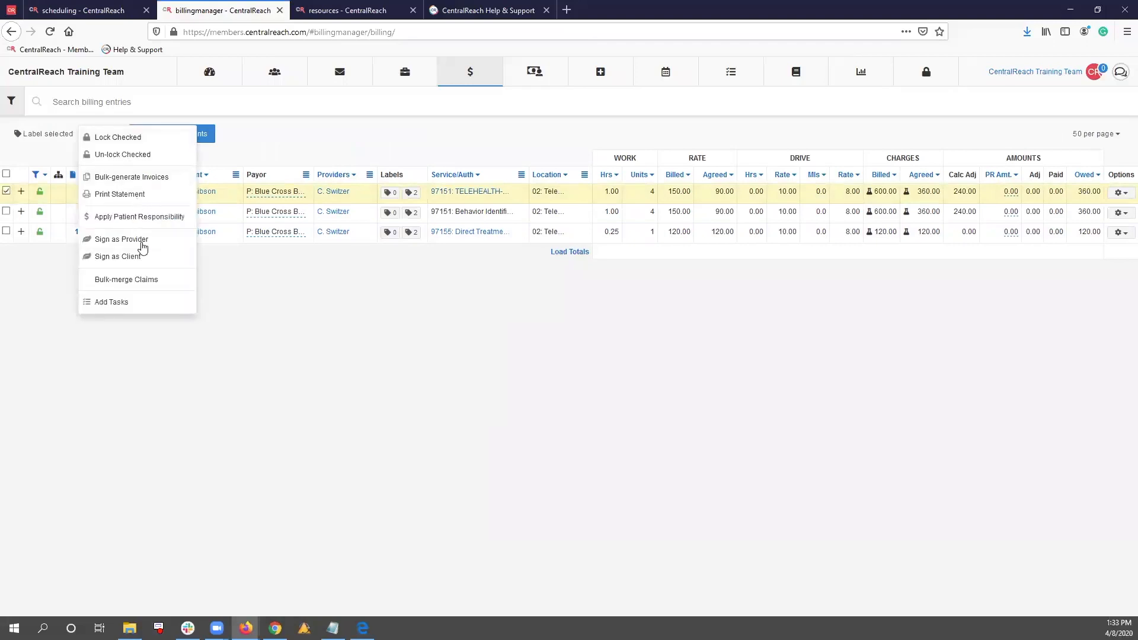
click(219, 314)
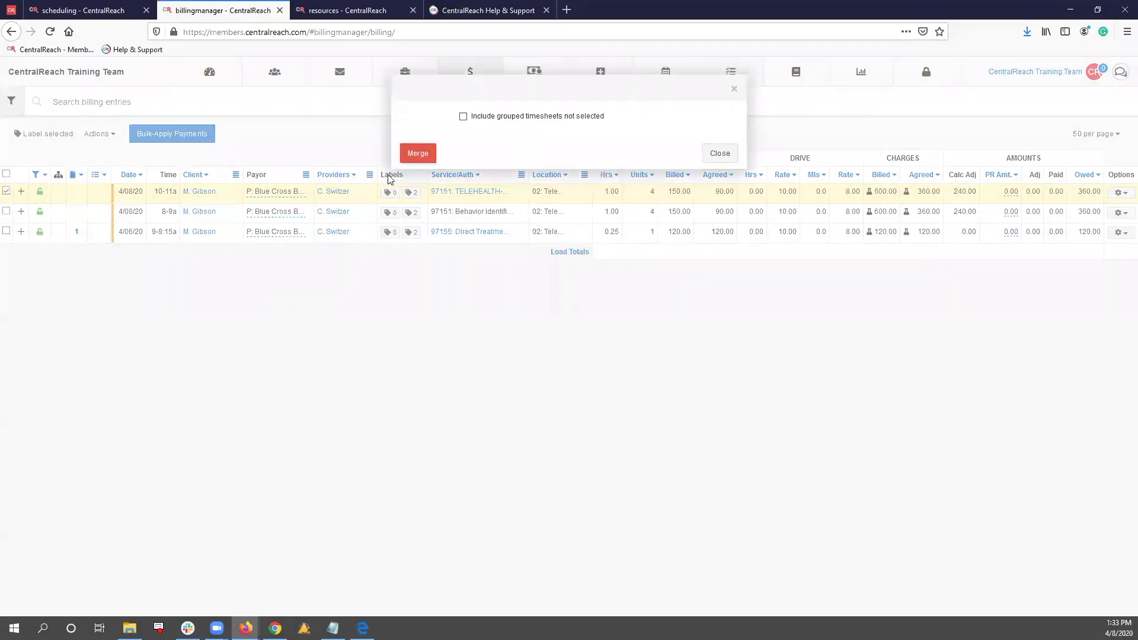
click(413, 159)
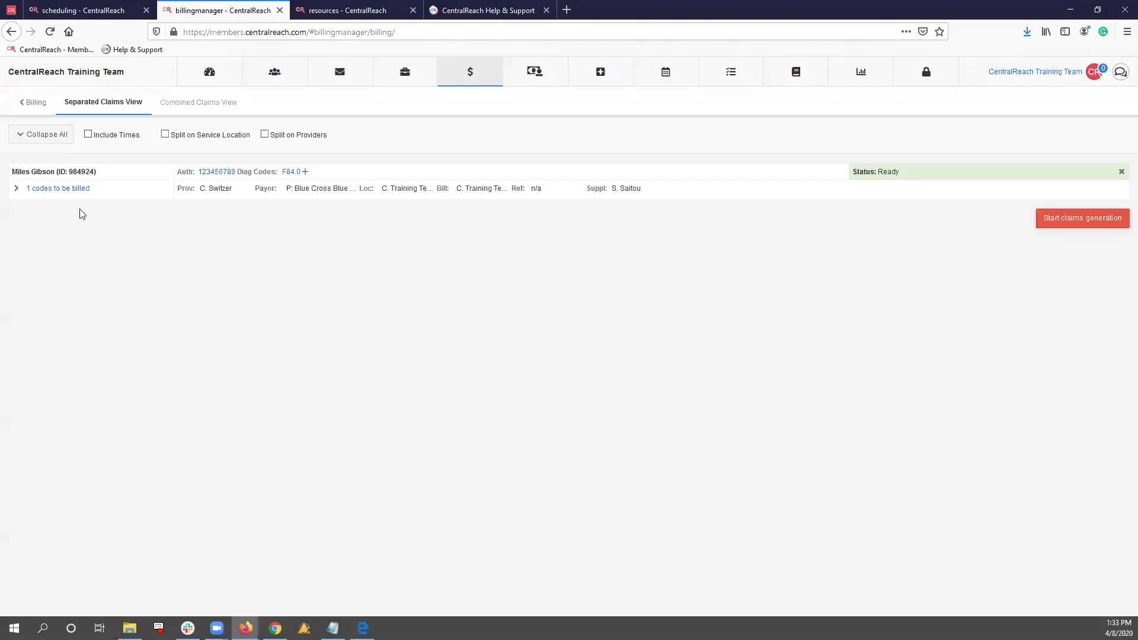
click(18, 191)
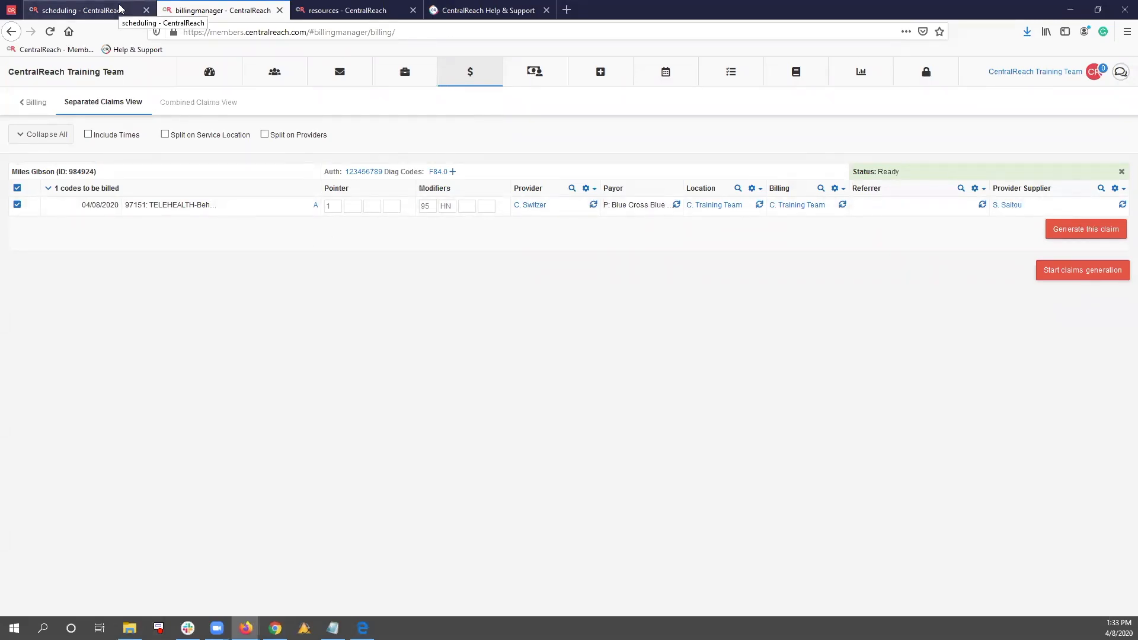
Open the properties of service code 97151: TELEHEALTH-Behavior Identification Assessment from the service codes list
click(469, 77)
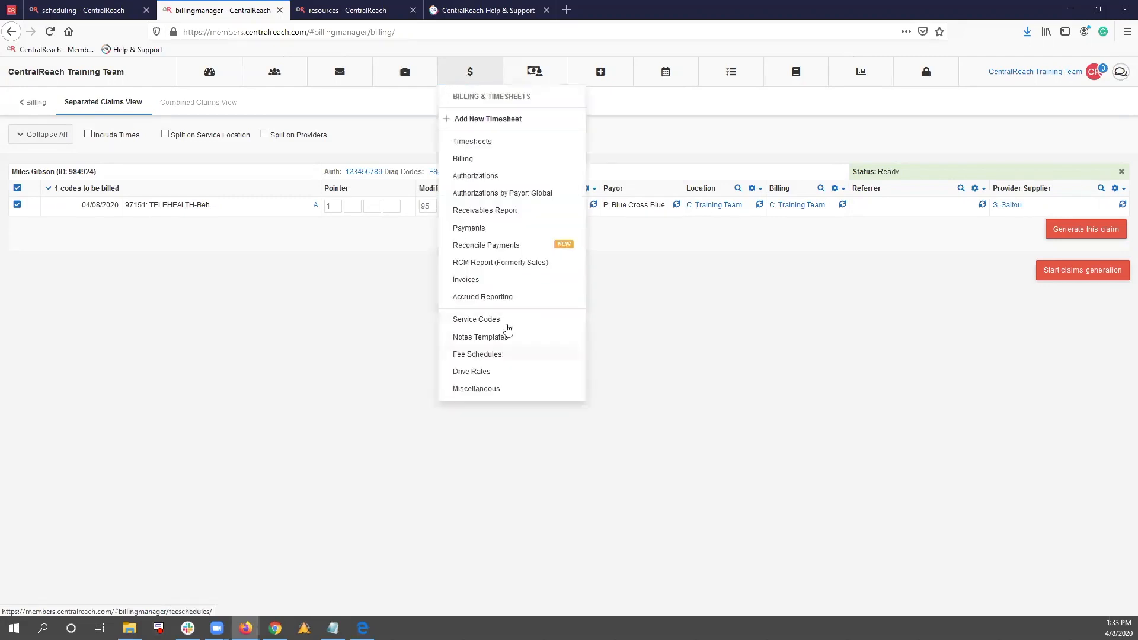
click(511, 318)
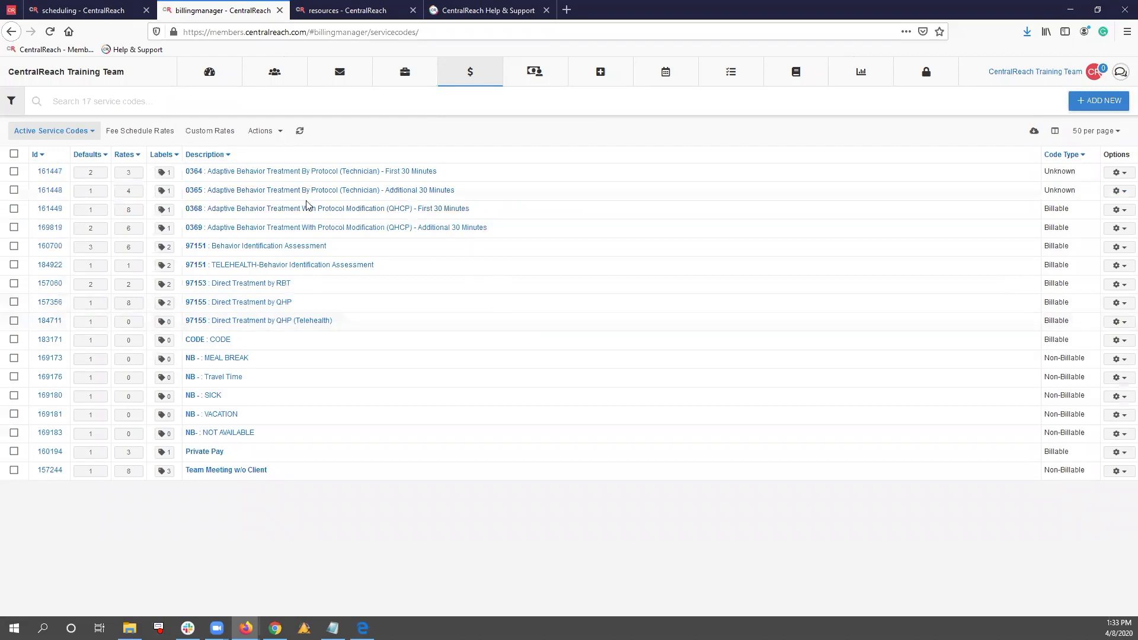
click(257, 267)
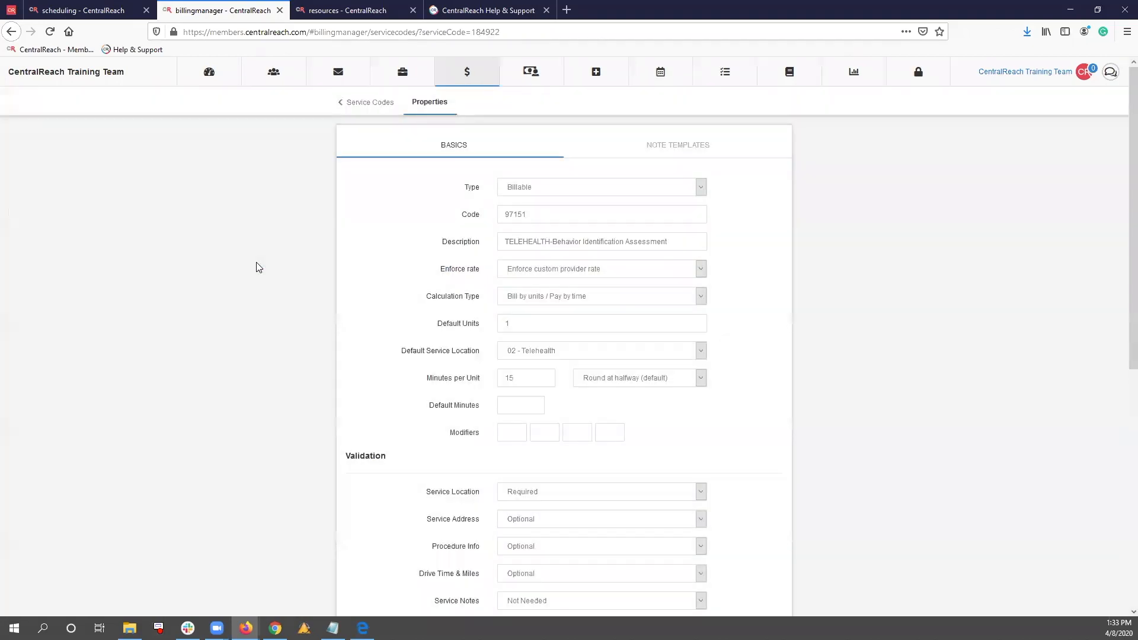
Delete service code 97151: TELEHEALTH-Behavior Identification Assessment and show the deleted service codes list
scroll(450, 331, down, 7)
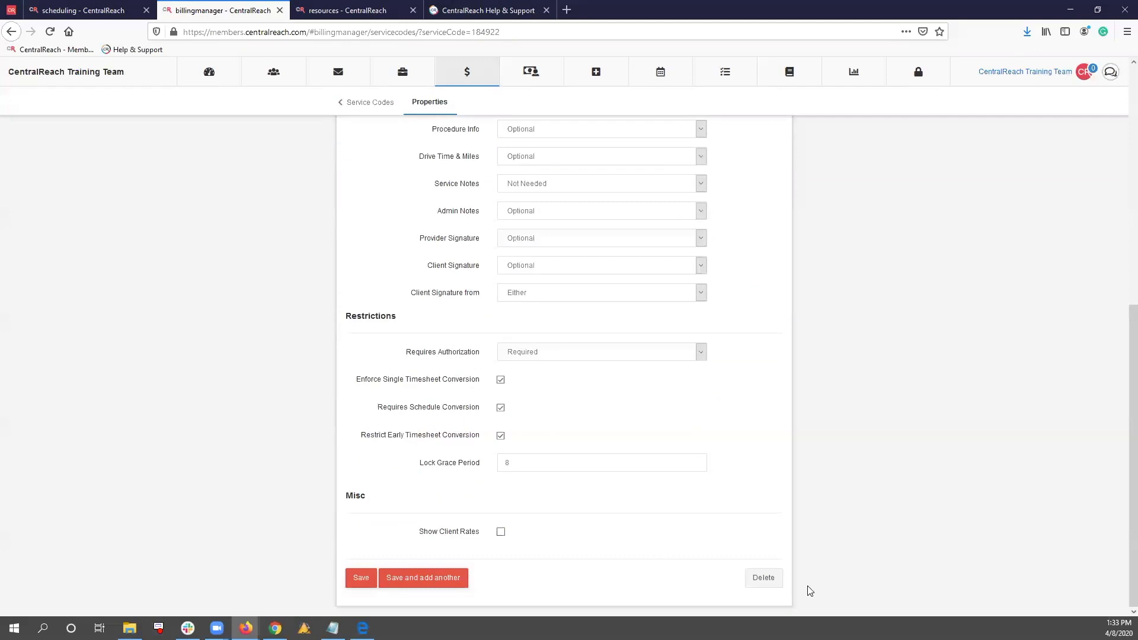
click(755, 578)
click(403, 158)
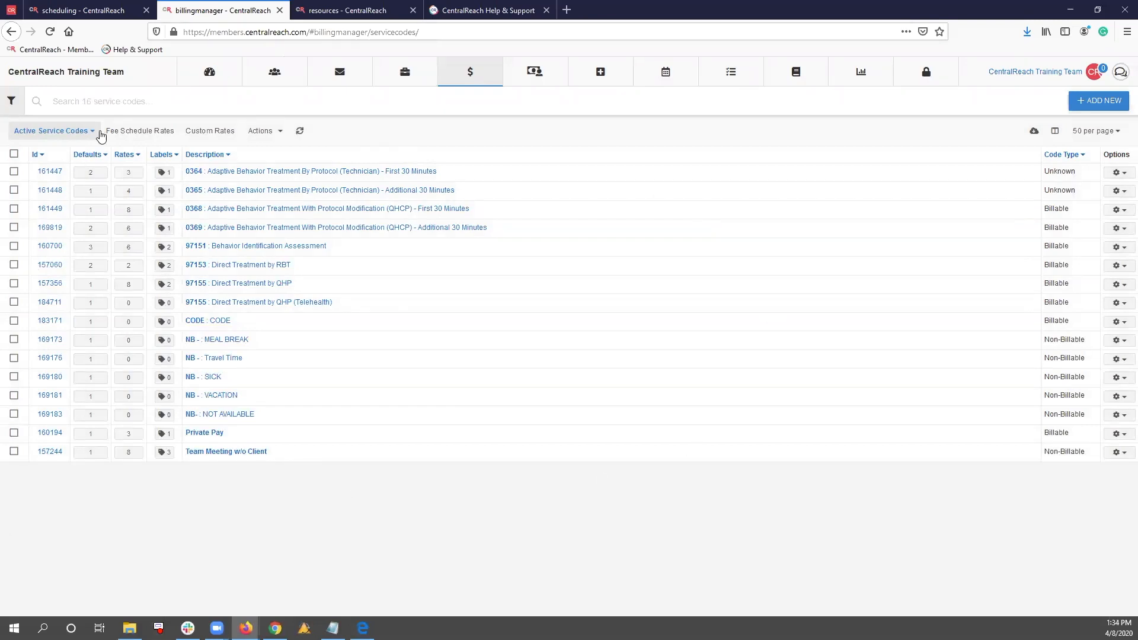
click(71, 131)
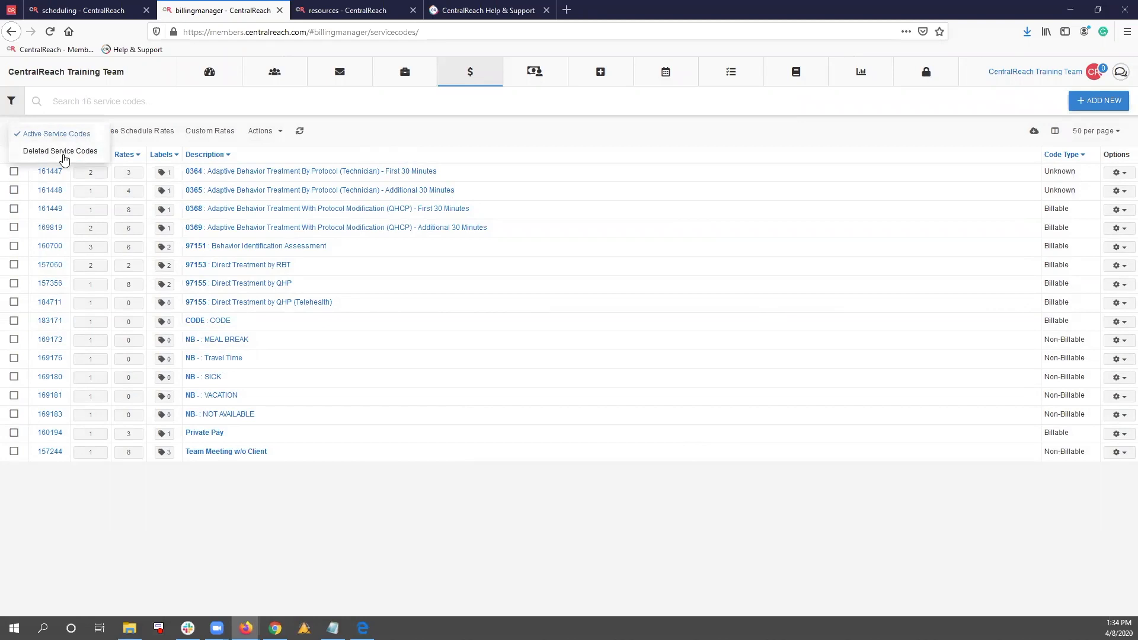
click(64, 153)
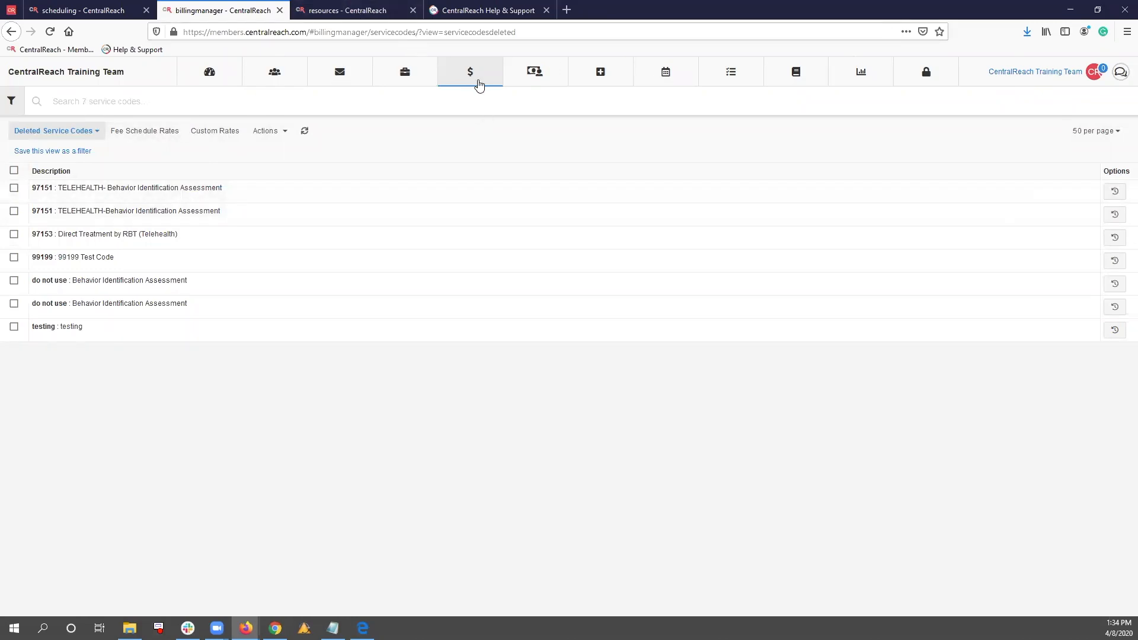
Draft a new appointment named Telehealth for the client on 04/09/2020 from 8:00 to 9:00 AM in the scheduling calendar
mouse_move(667, 83)
click(668, 119)
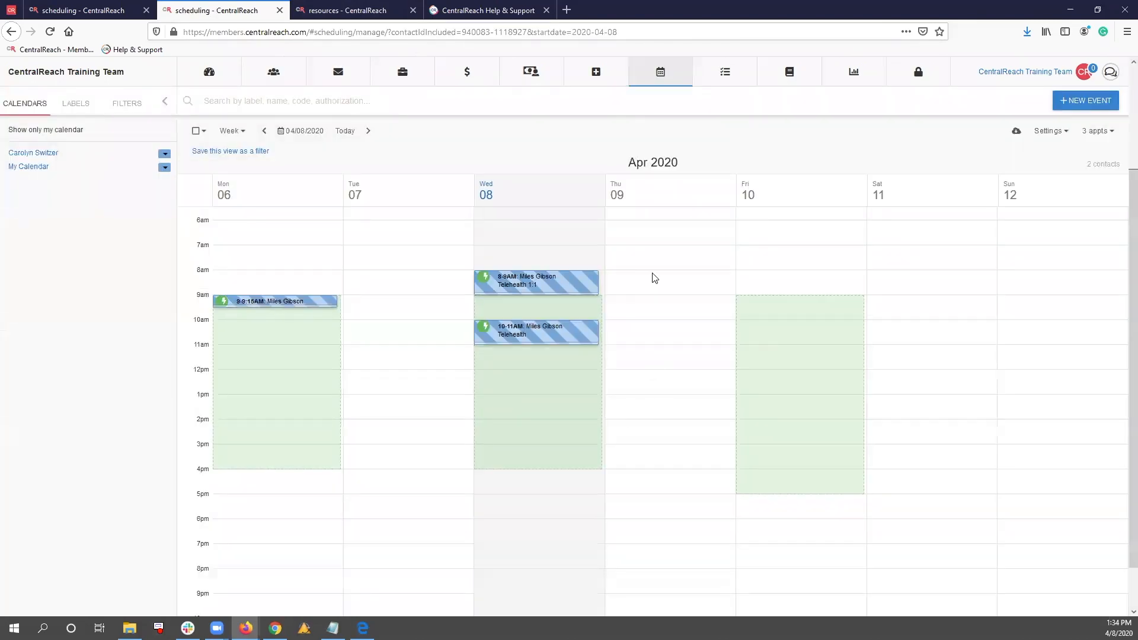
click(654, 278)
click(454, 119)
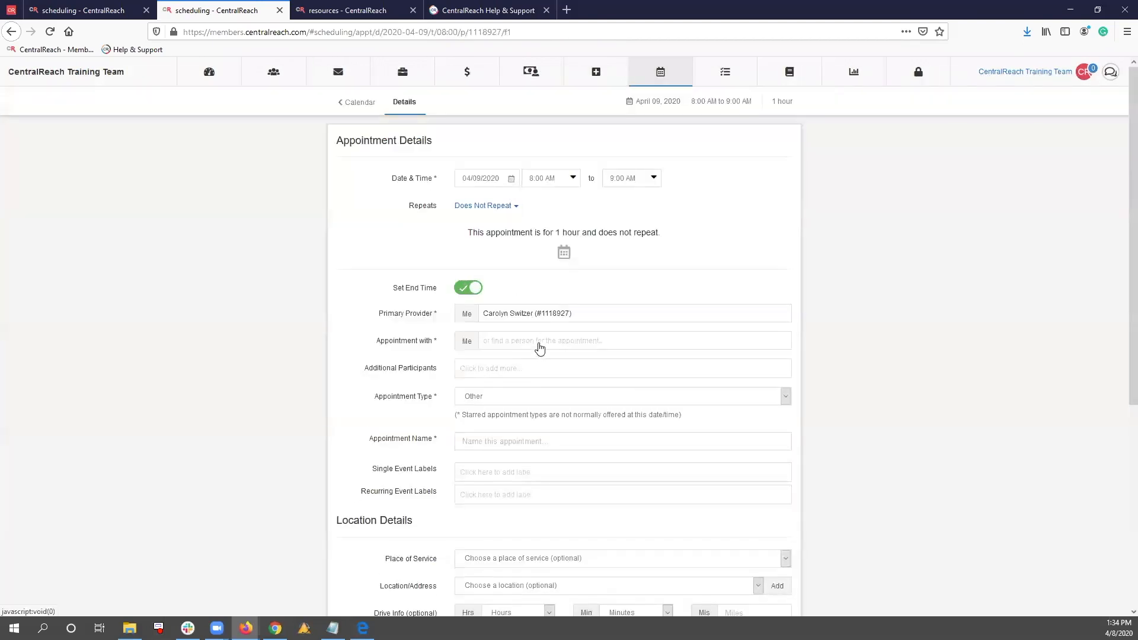
click(540, 344)
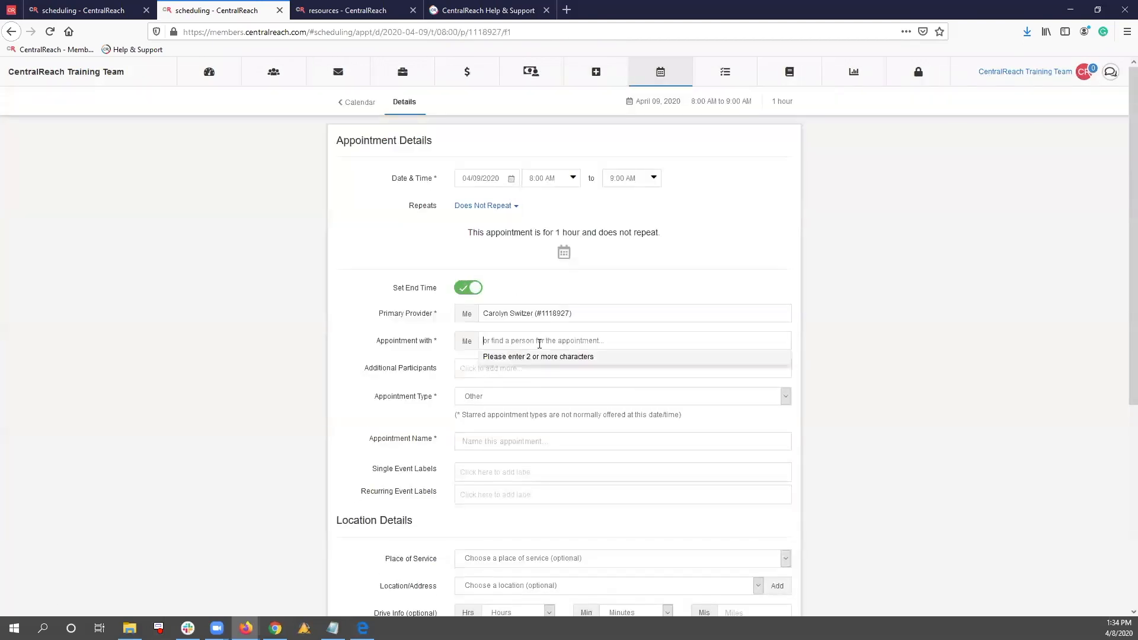
text(miles)
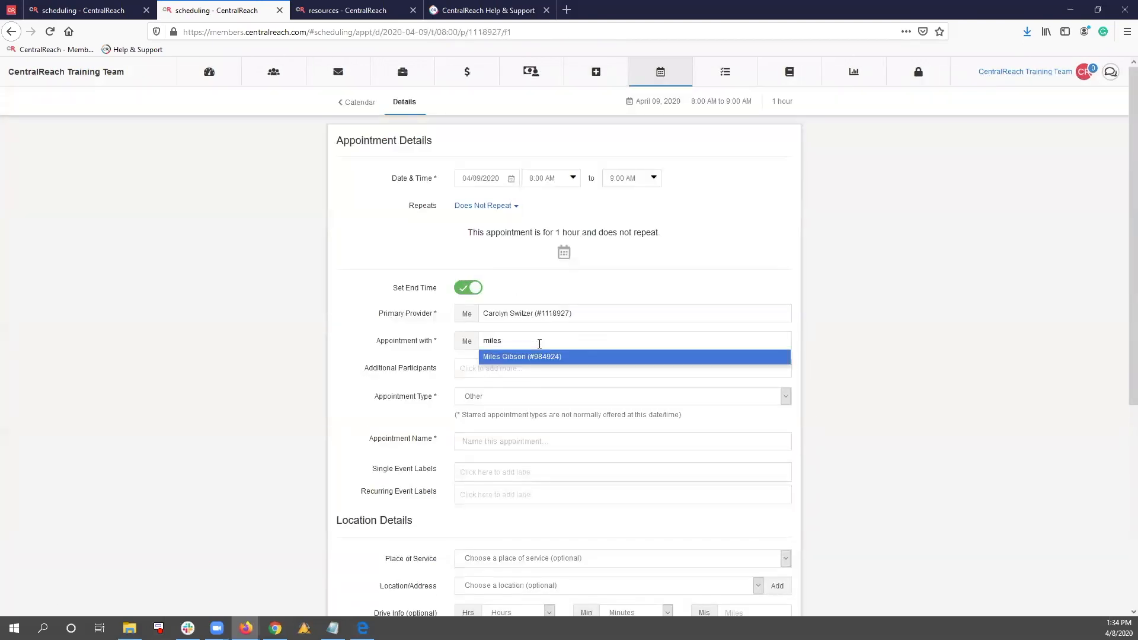
click(545, 356)
click(484, 439)
text(Telehealth)
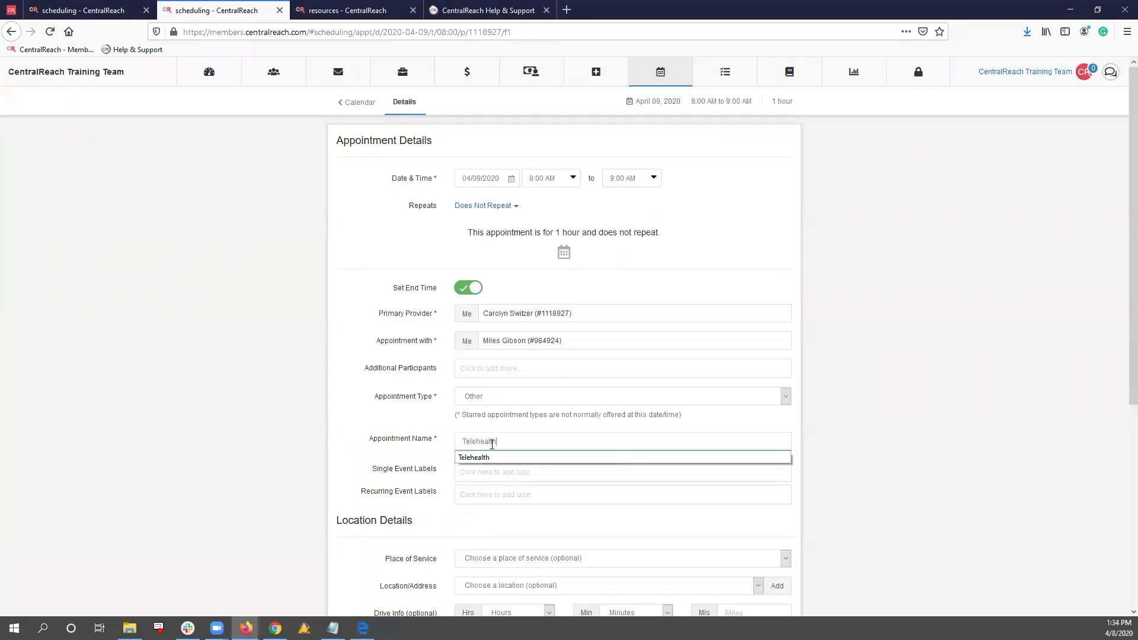
click(501, 458)
Display the authorized codes available for the draft appointment and compare them with the grouped 97151 codes in the client's authorization
scroll(417, 437, down, 3)
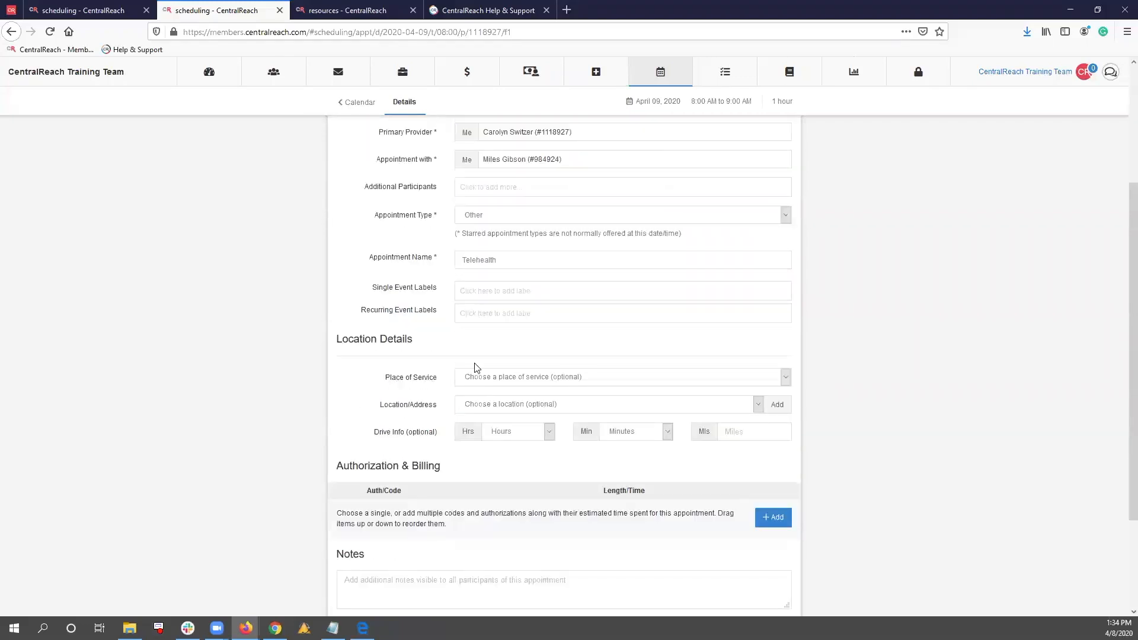
scroll(350, 406, down, 3)
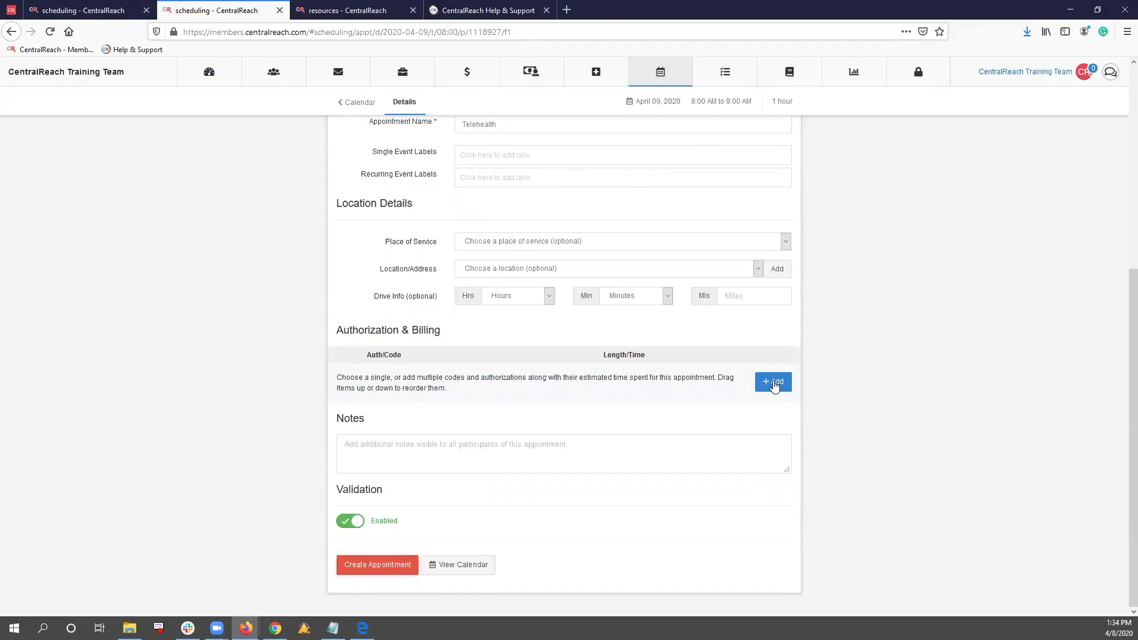
click(774, 381)
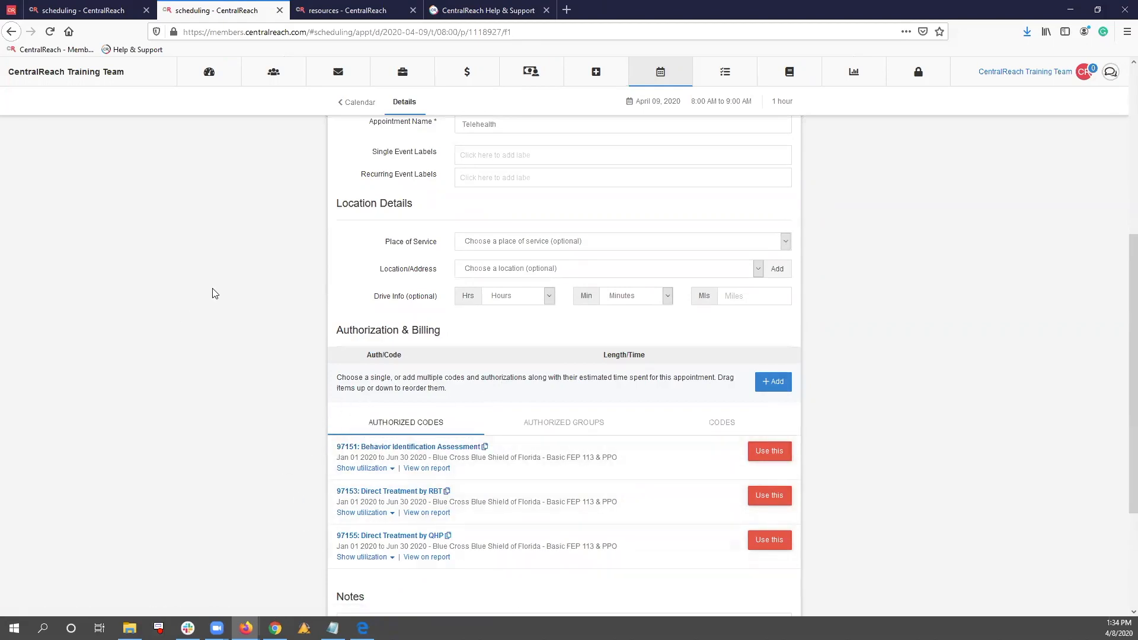
click(325, 13)
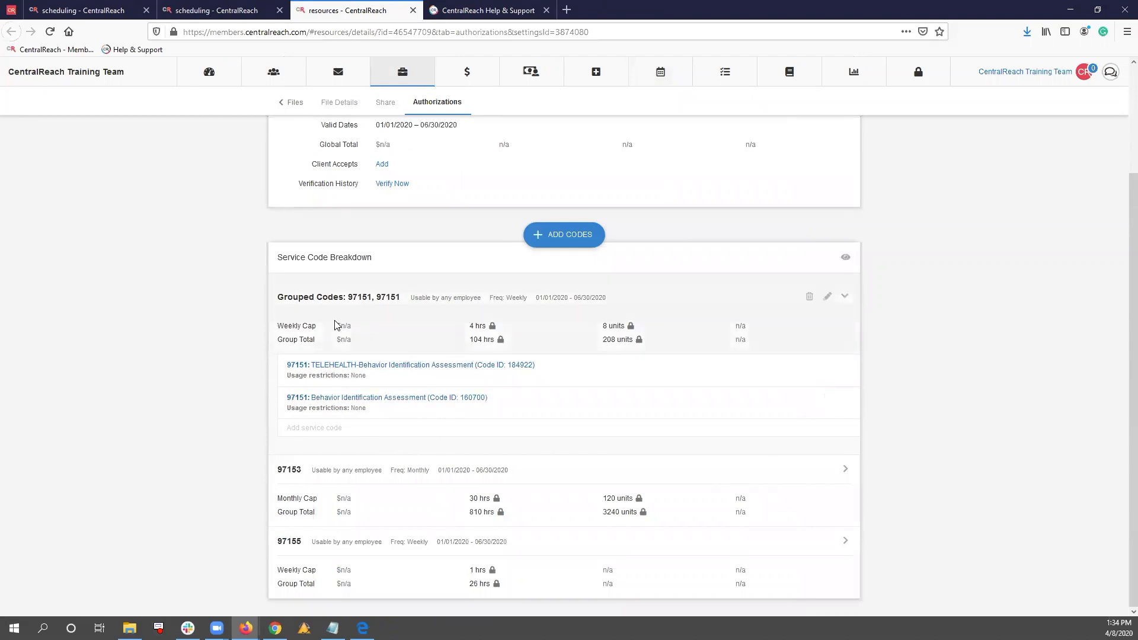
click(176, 7)
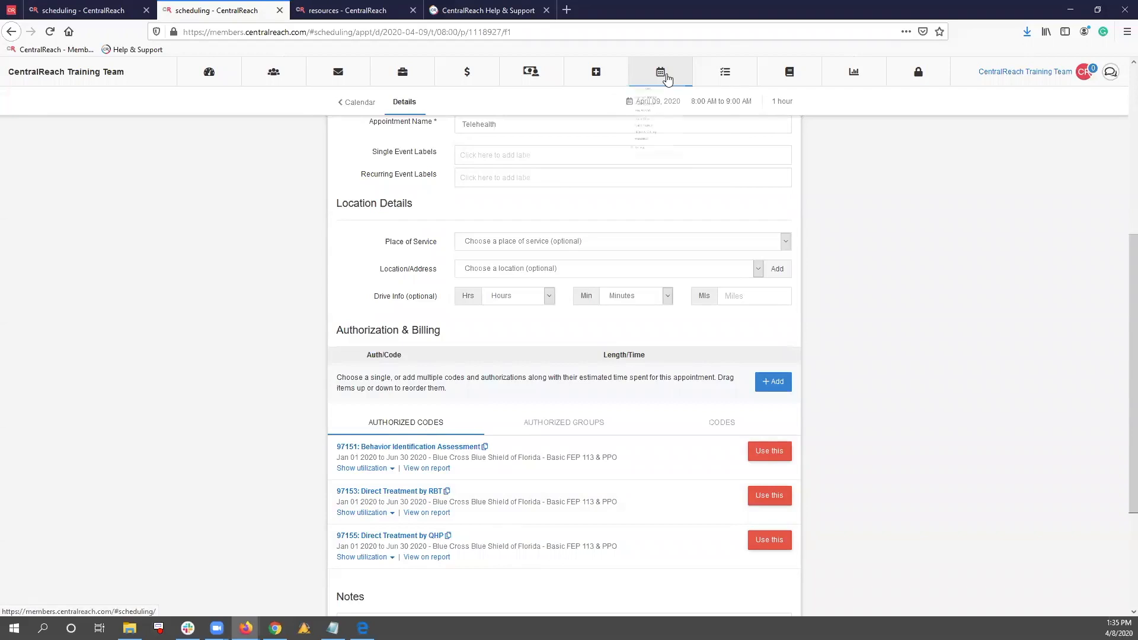
Open the appointments list, remove the provider filter and filter by the service code of the 04/08 10-11a Telehealth appointment
mouse_move(662, 74)
click(684, 155)
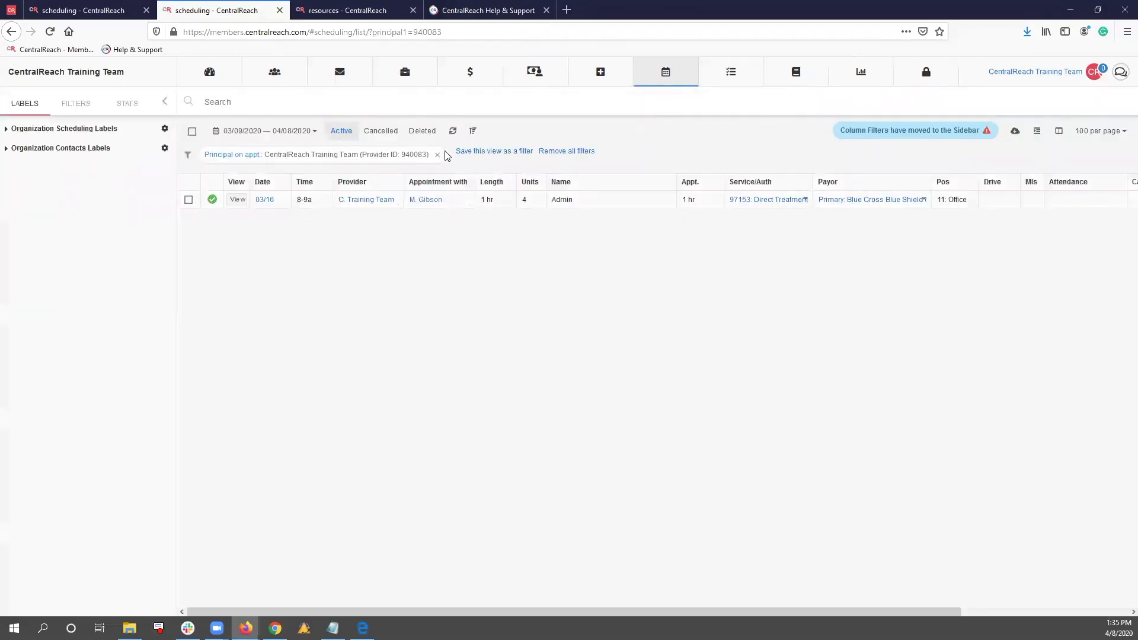
click(436, 155)
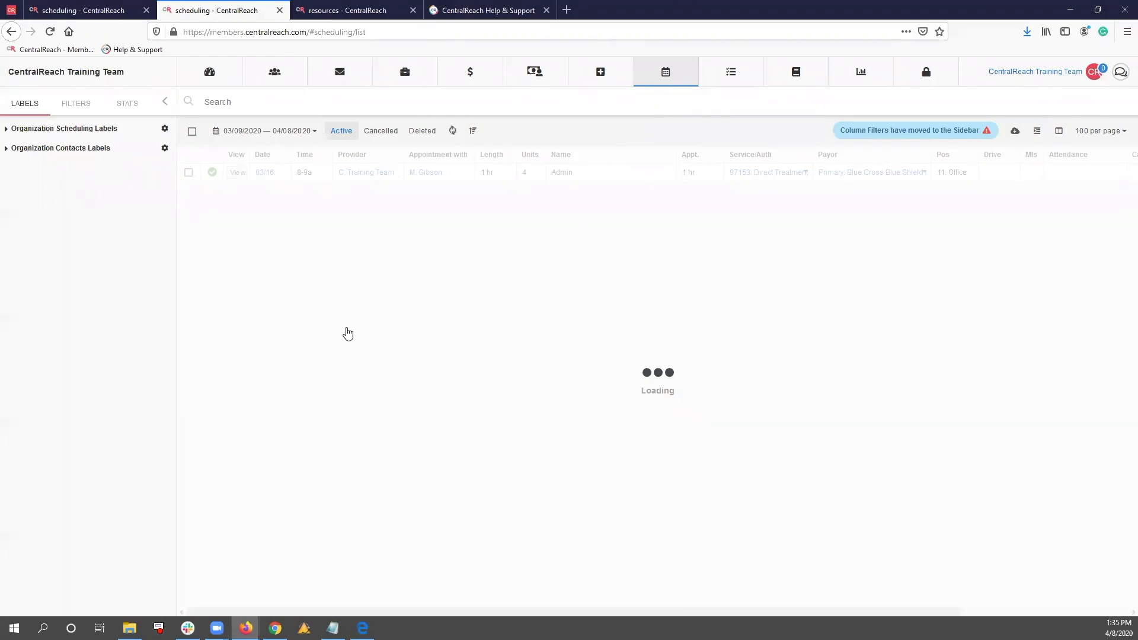
click(804, 172)
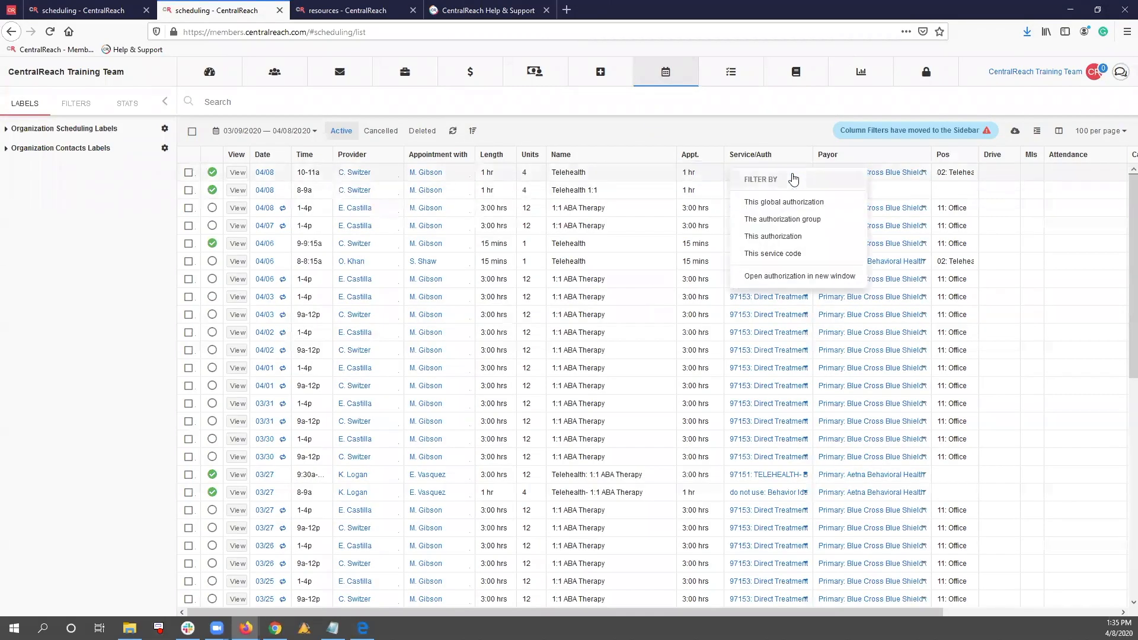
click(800, 255)
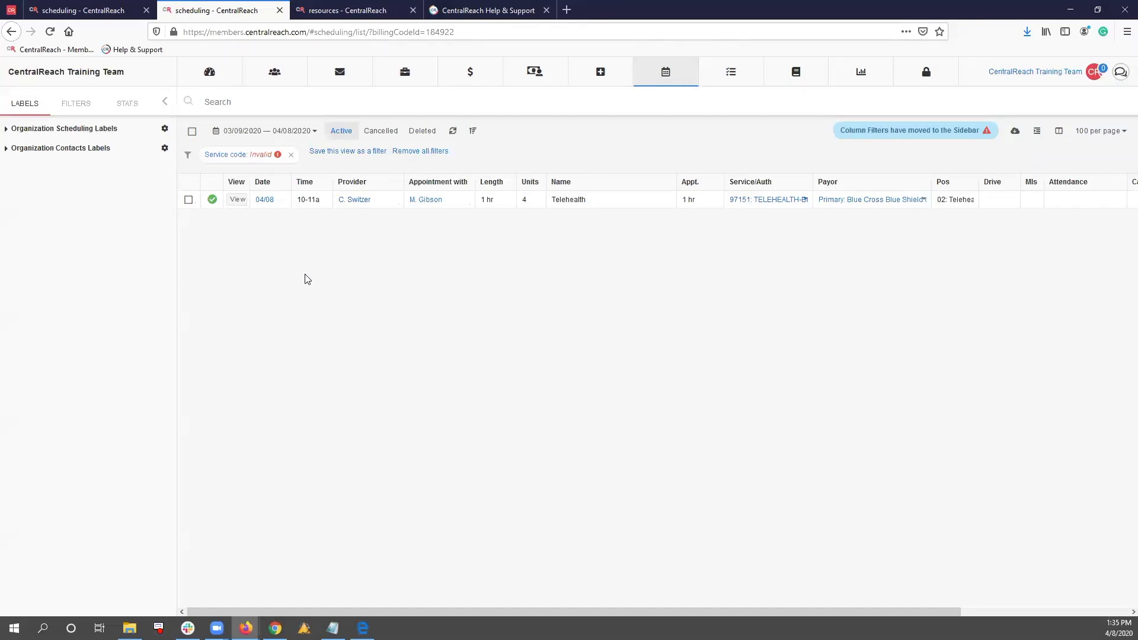
Open the client's Blue Cross authorization from the authorizations list and set the 97151 grouped codes' end date to 03/19/2020
mouse_move(470, 76)
click(496, 177)
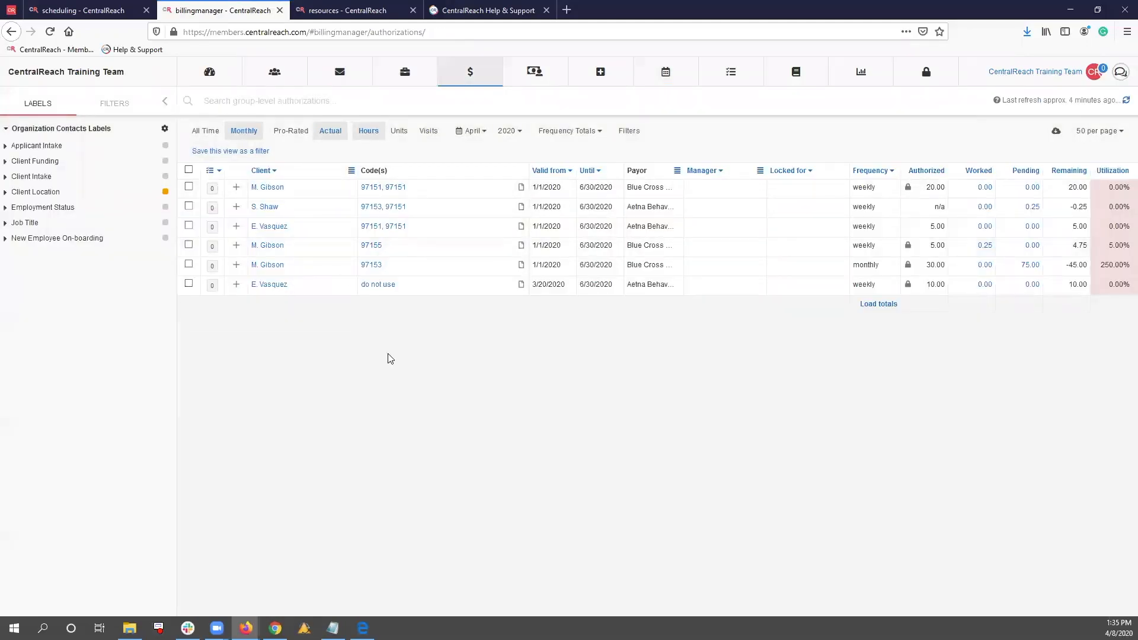
click(522, 246)
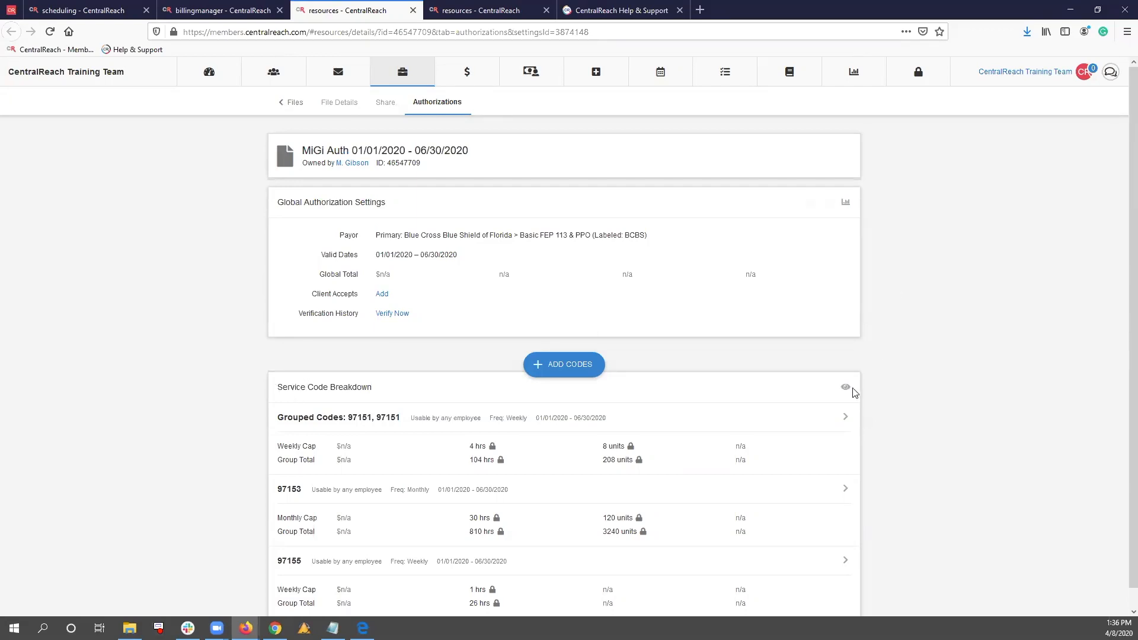
click(829, 424)
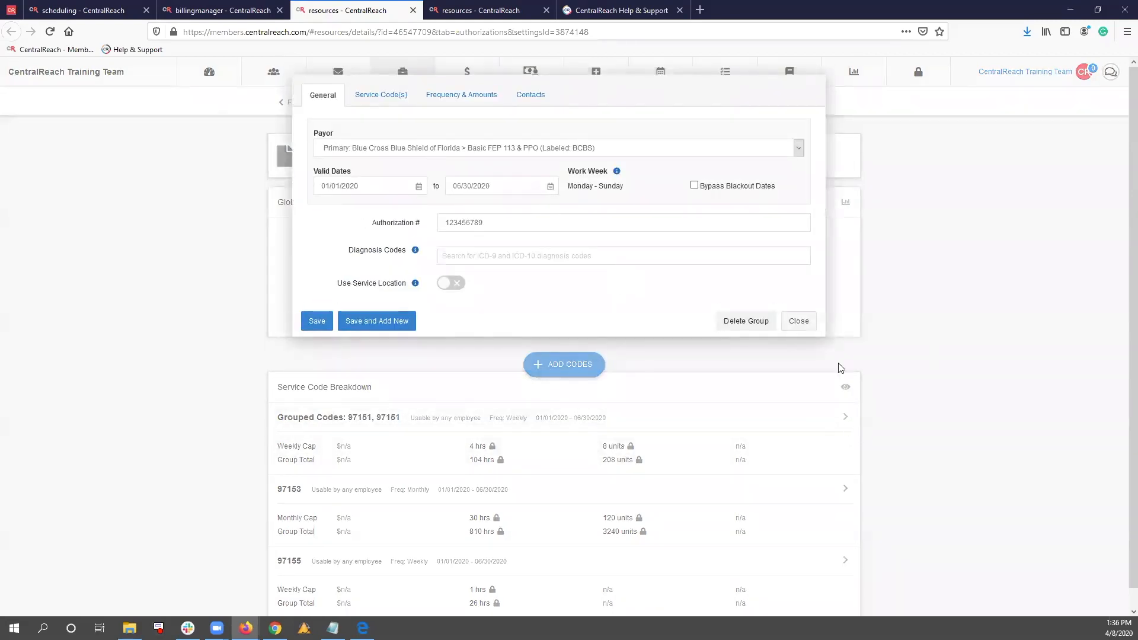
click(508, 186)
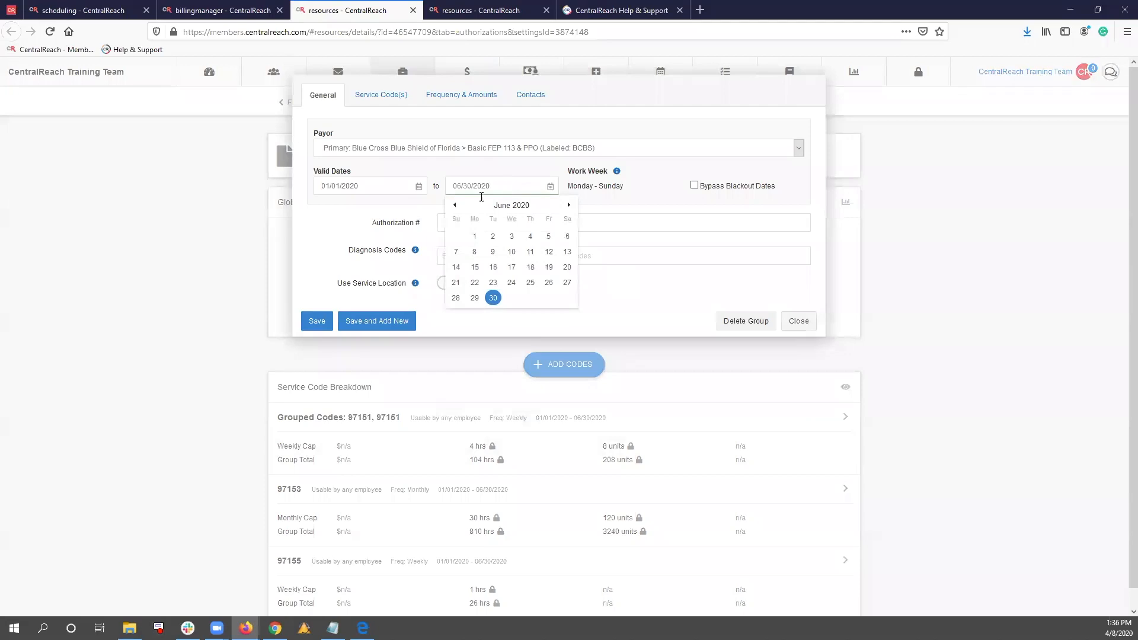
click(455, 205)
click(455, 205)
click(455, 205)
click(530, 267)
click(319, 321)
Set the end date of the 97153 authorization to 03/19/2020 and save it
click(828, 490)
click(468, 185)
click(454, 205)
click(454, 205)
click(454, 205)
click(524, 271)
click(317, 320)
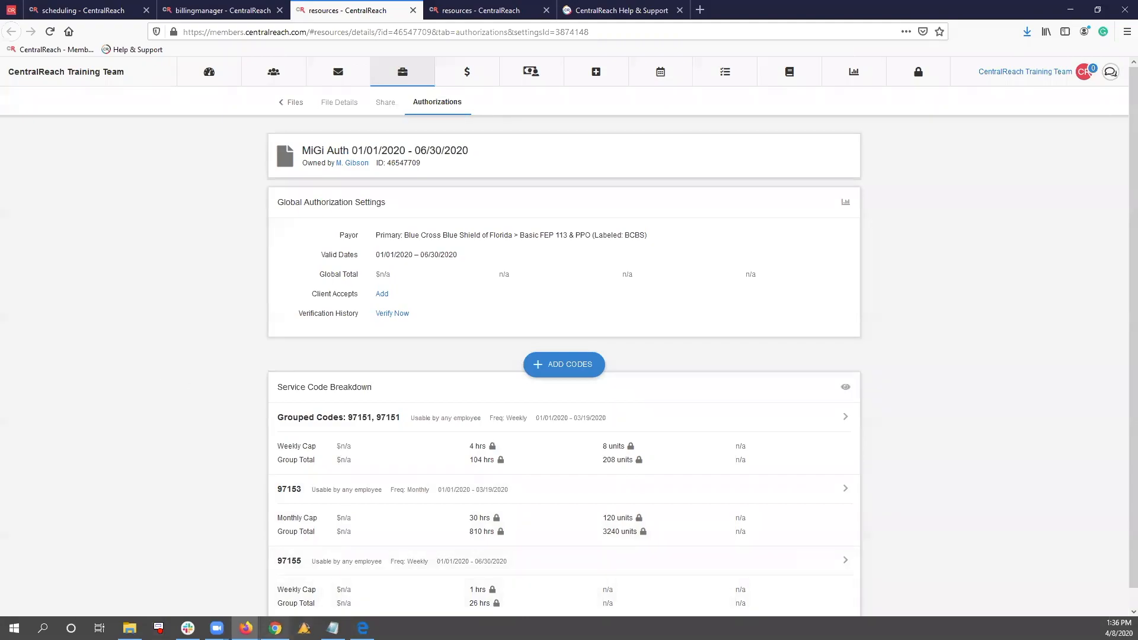
Advance the Telehealth slideshow to the Pros slide and check the 97151 TELEHEALTH code in the billing entries list
click(275, 629)
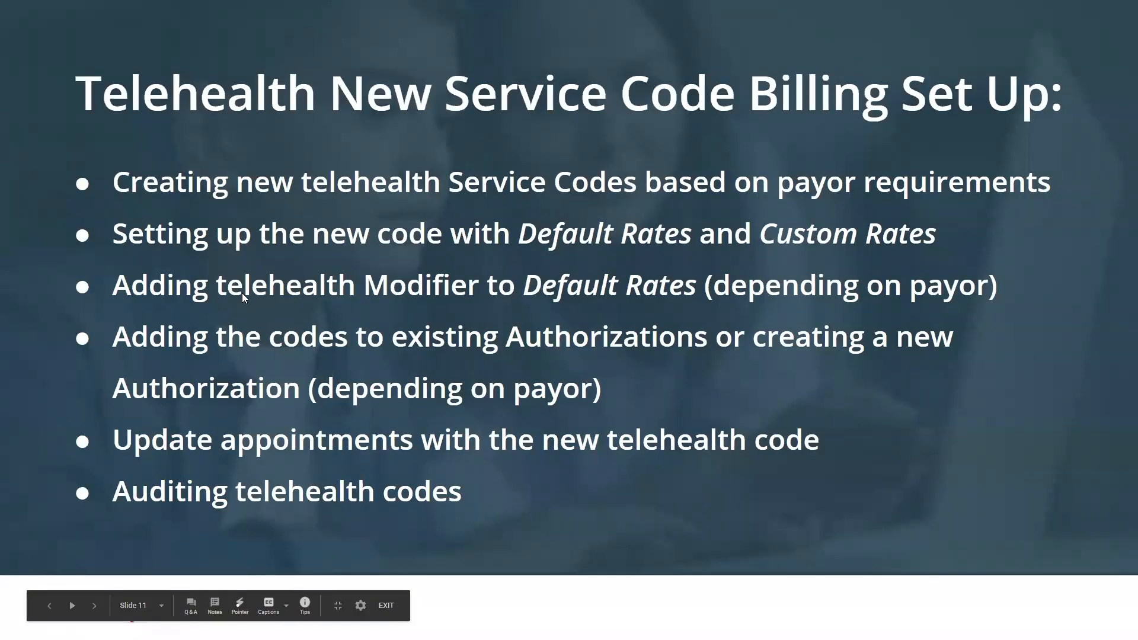
key(Right)
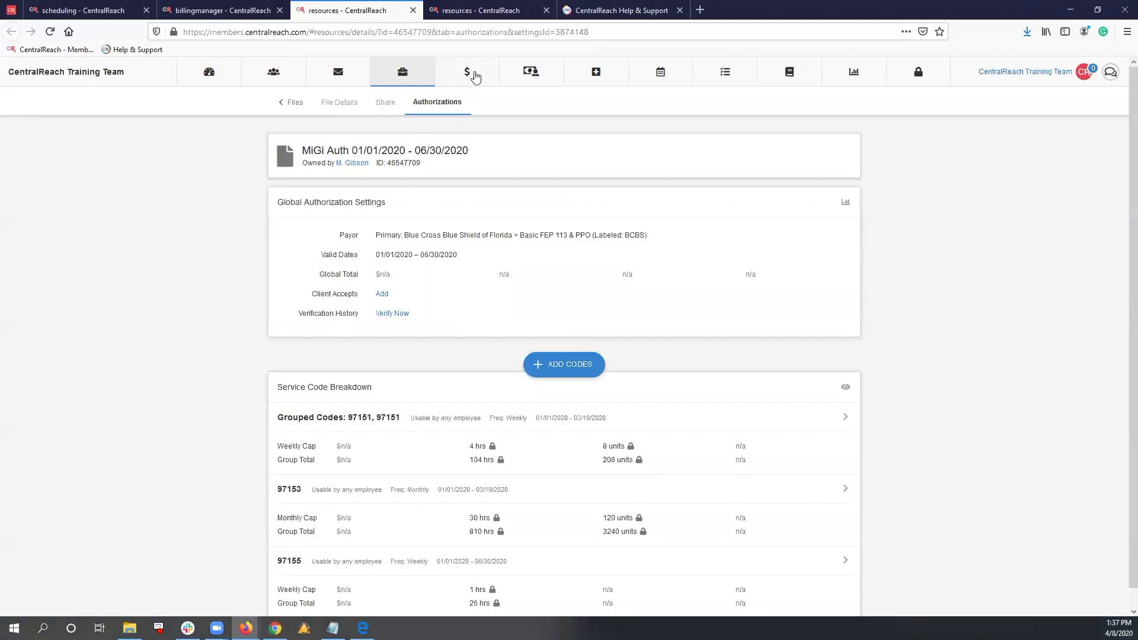
mouse_move(470, 72)
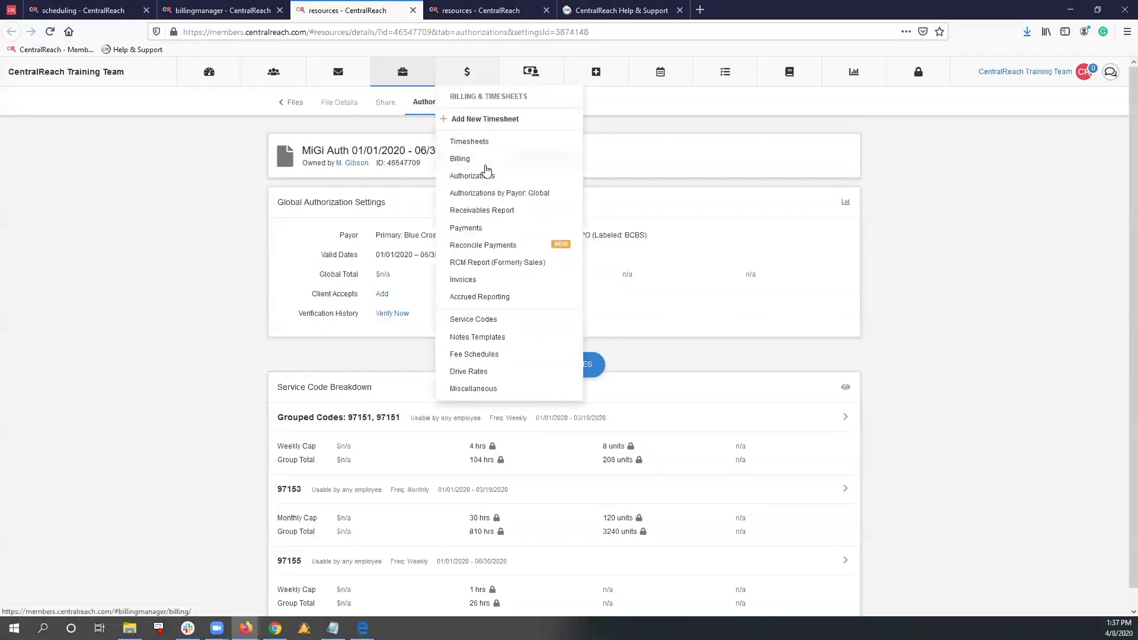
click(487, 165)
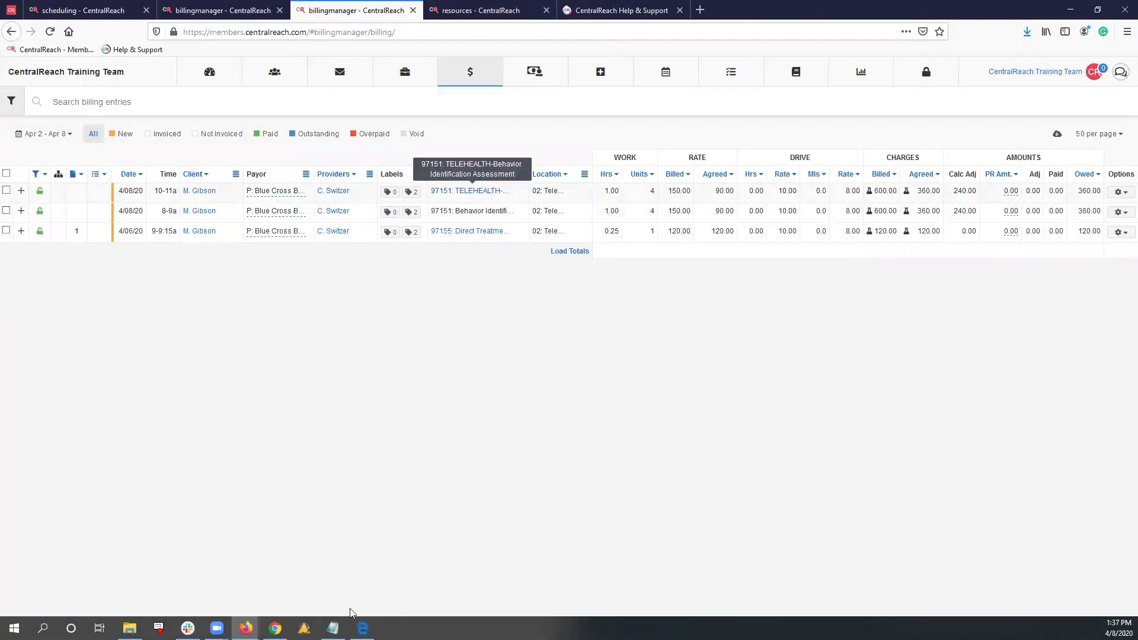
click(275, 628)
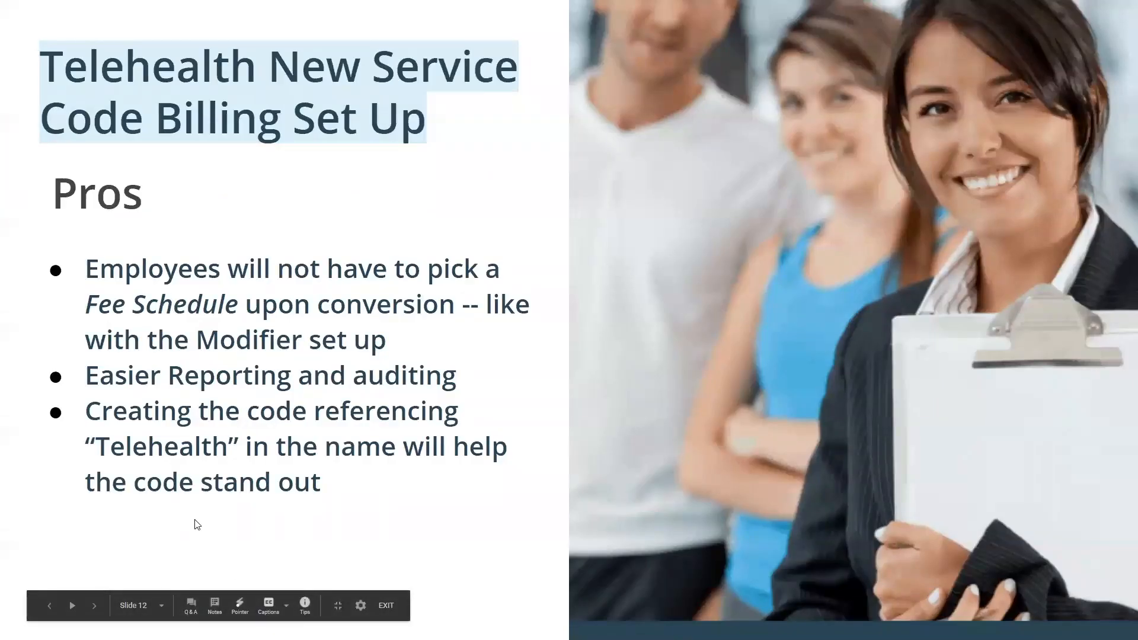
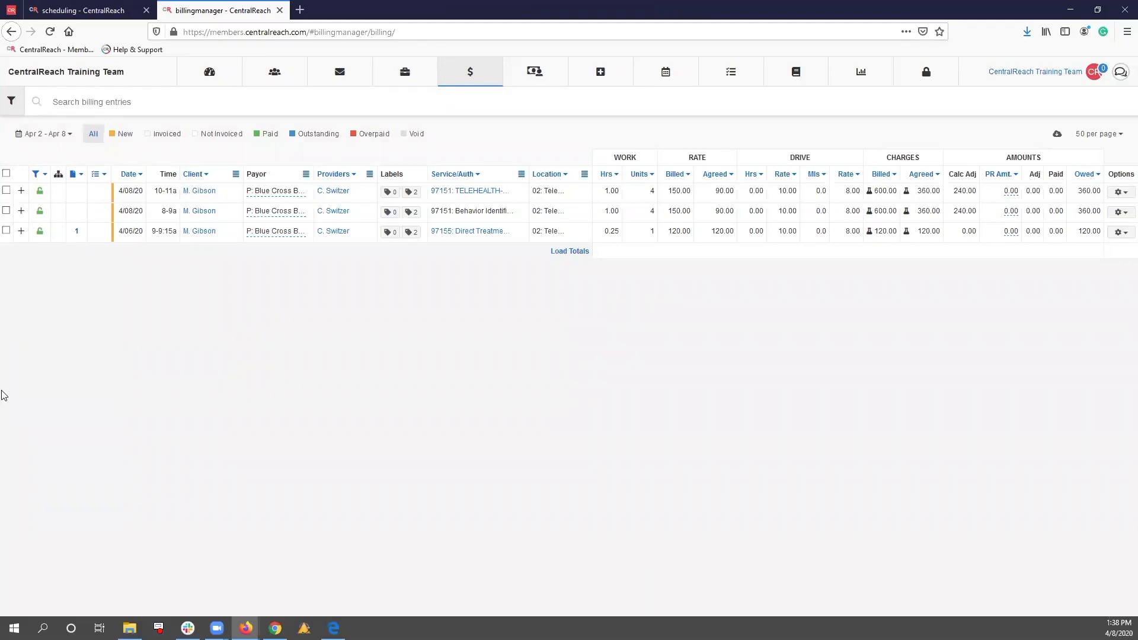
Open the 04/08 10-11a 97151 TELEHEALTH entry's timesheet, review its modifiers, claim info and place of service, and return to the billing entries
click(1120, 192)
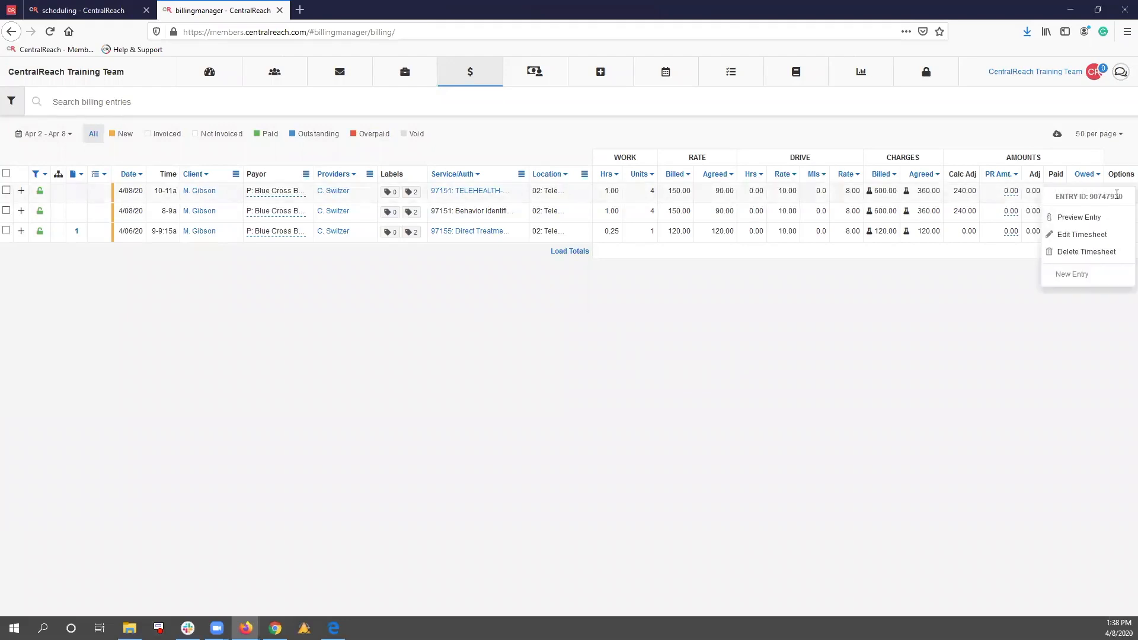
click(1094, 237)
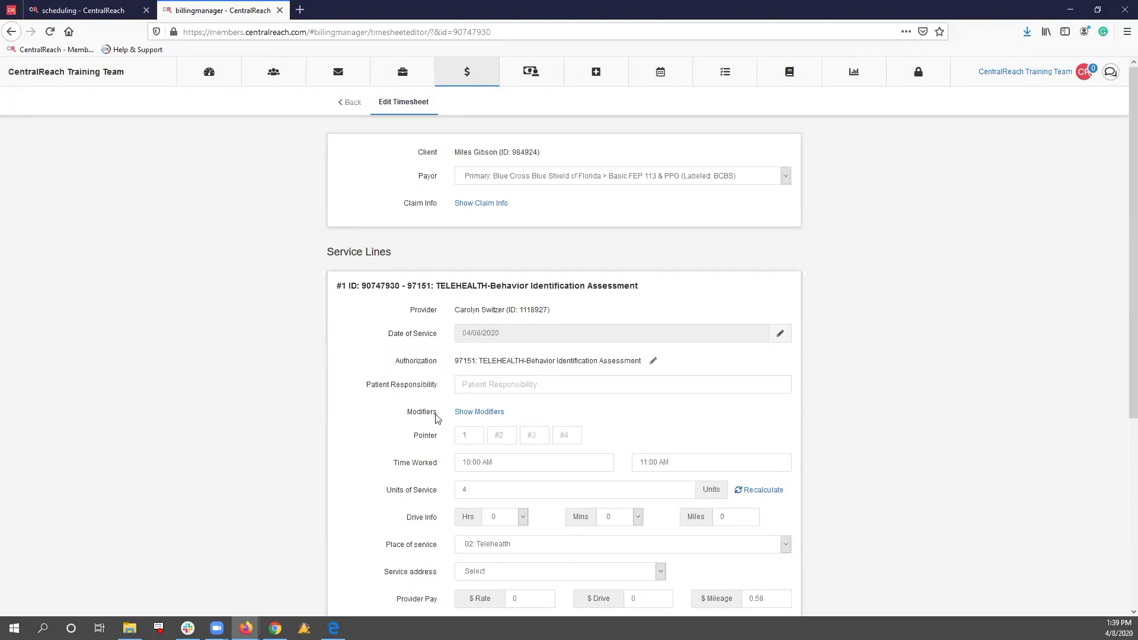
click(496, 413)
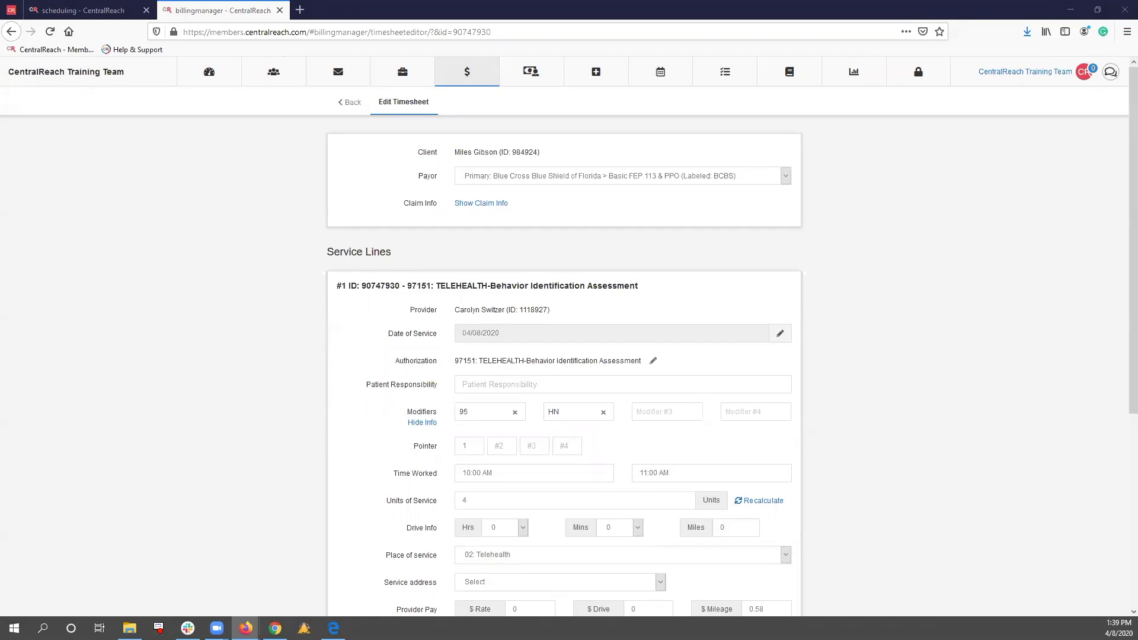
click(475, 205)
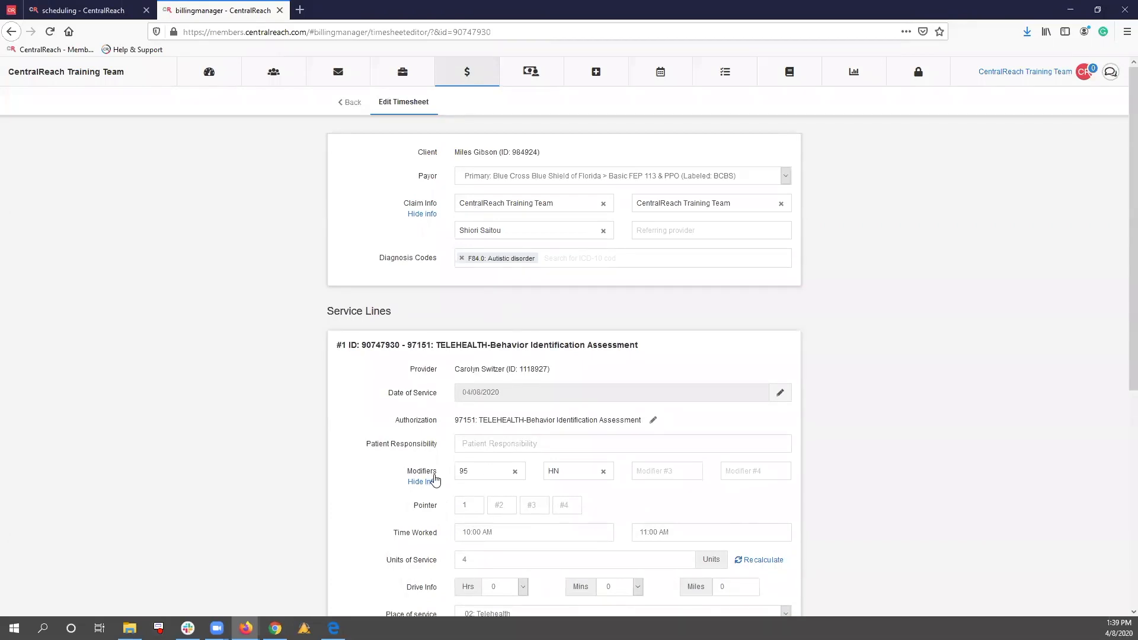
scroll(514, 453, down, 4)
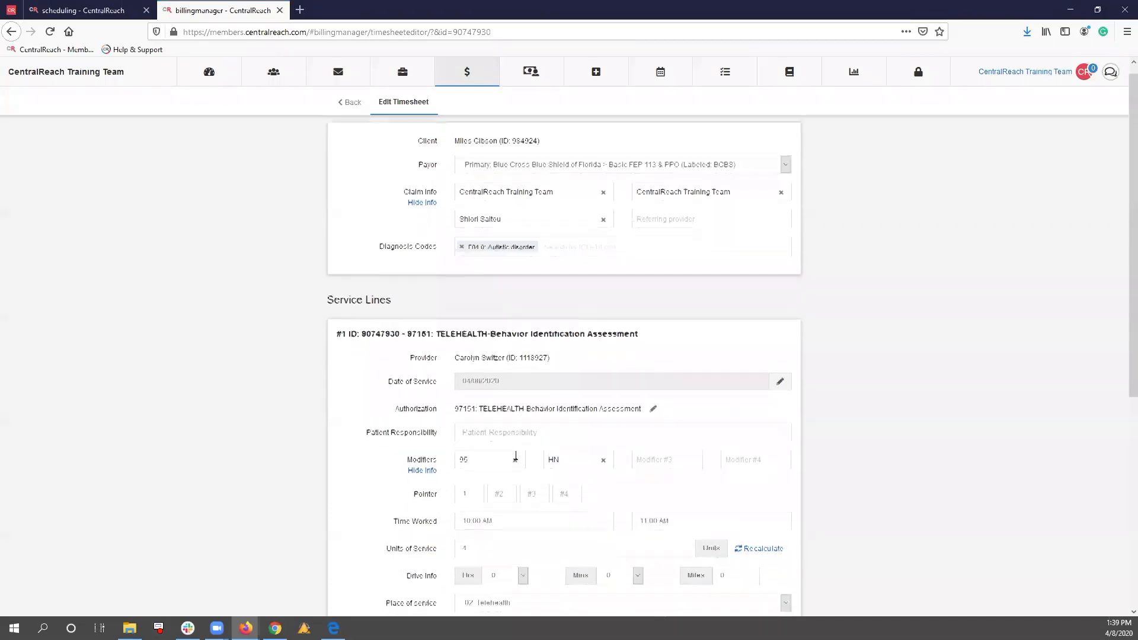
click(502, 372)
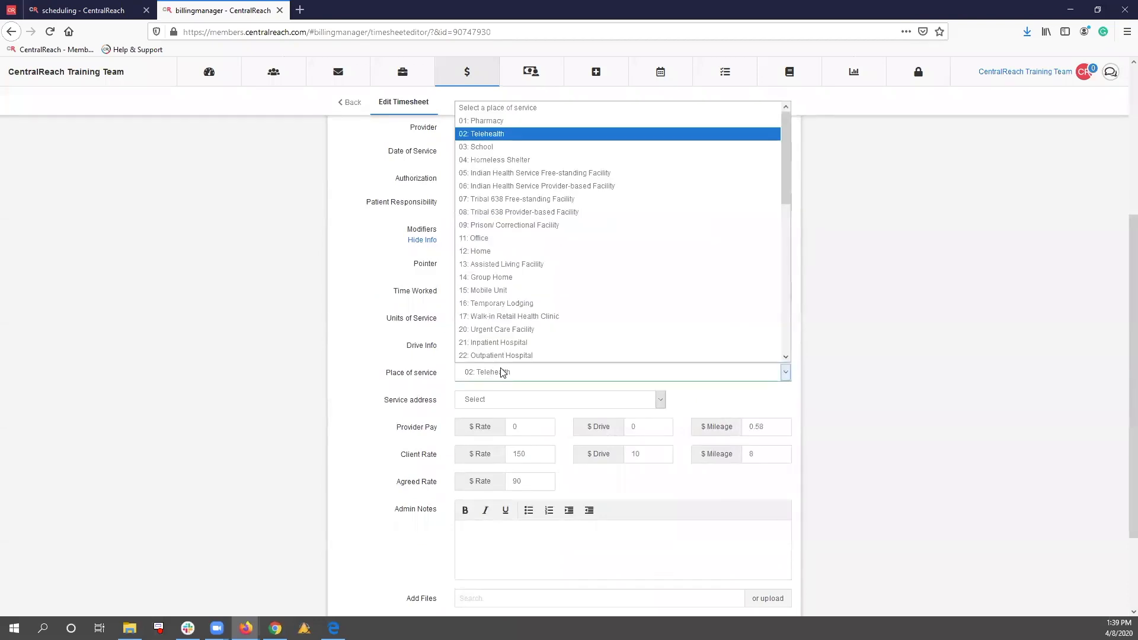
click(502, 373)
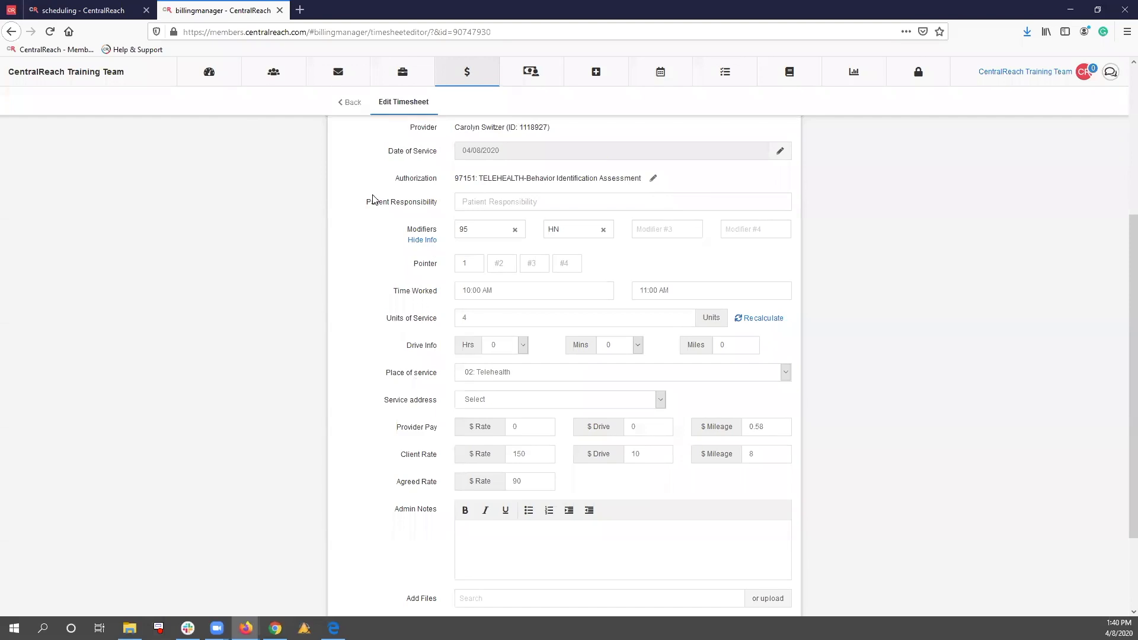
click(357, 108)
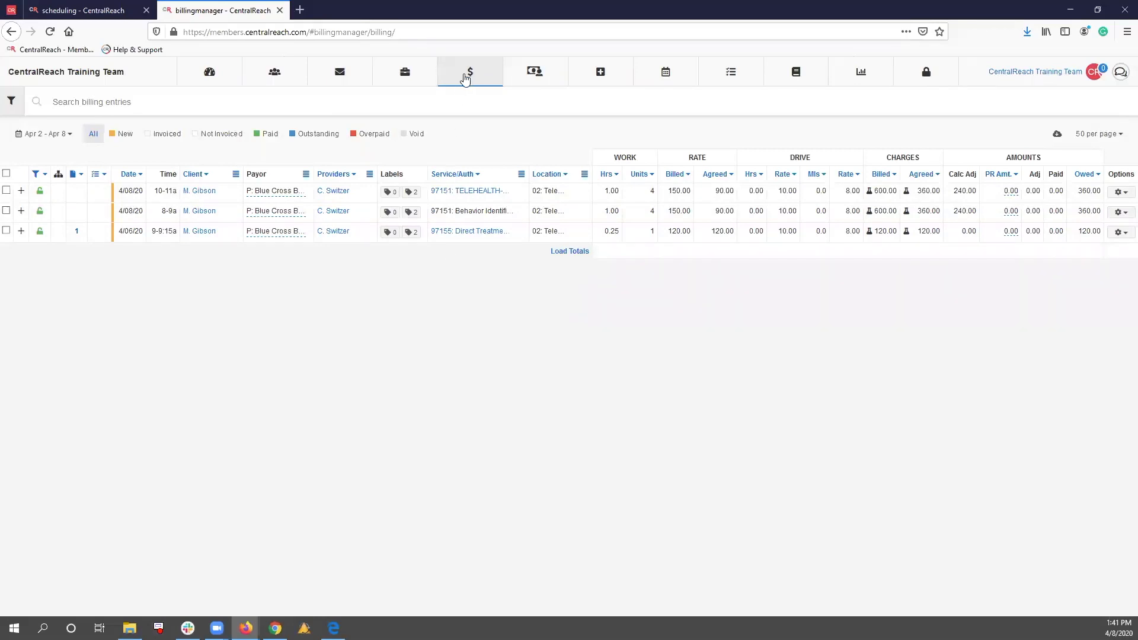
Open the authorizations list and expand the first two Aetna authorizations to review their grouped service codes, collapsing both again
mouse_move(470, 73)
click(479, 178)
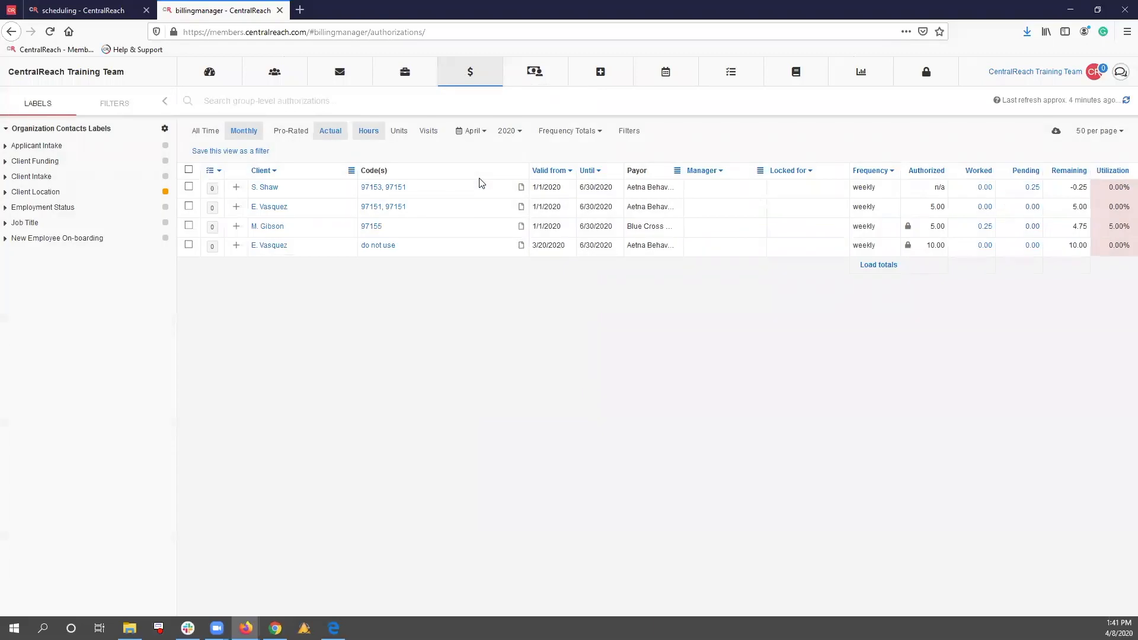
click(237, 188)
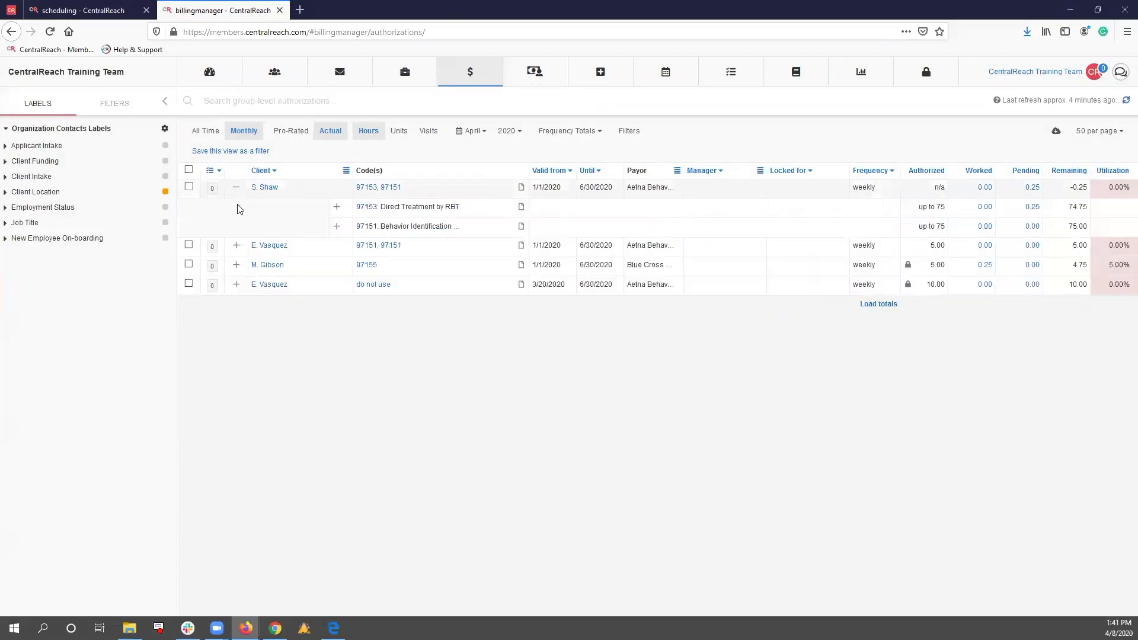
click(236, 246)
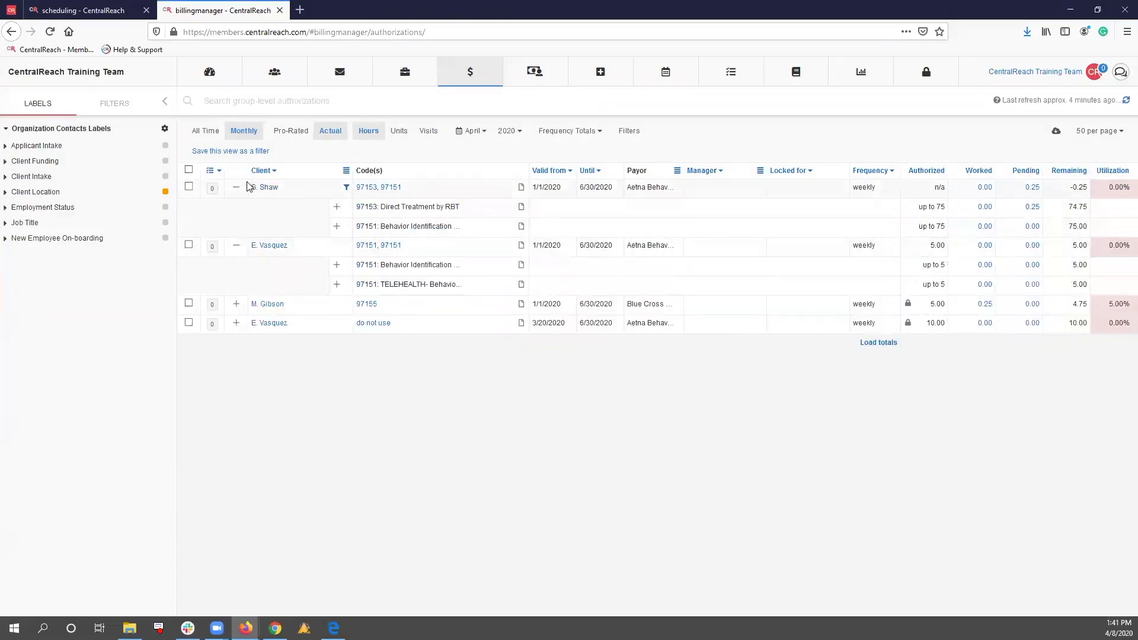
click(237, 187)
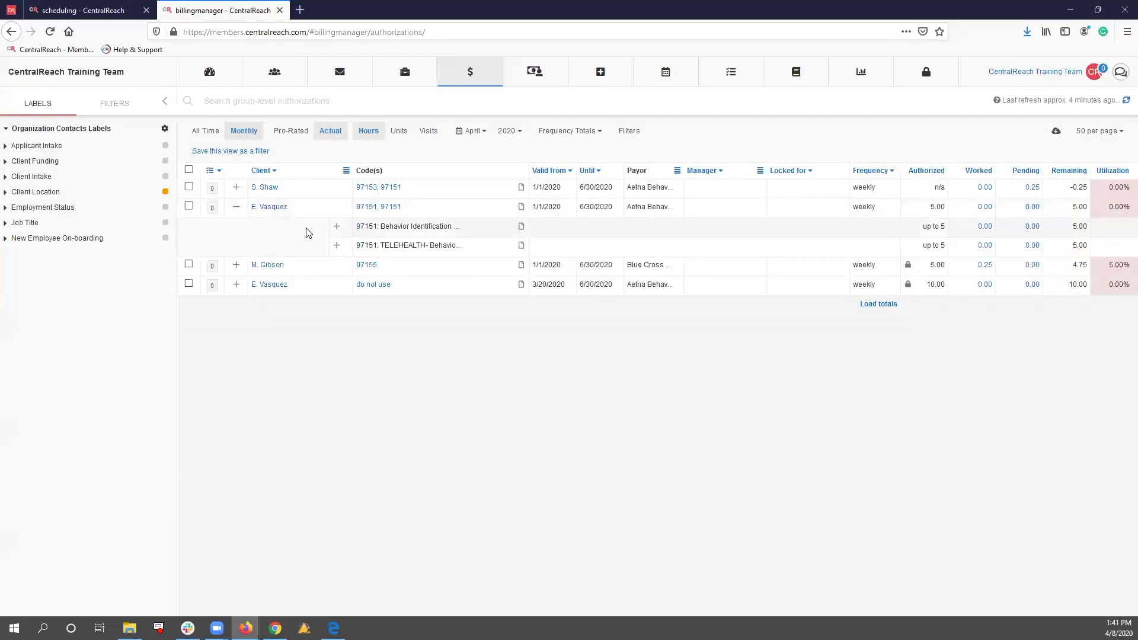
click(236, 207)
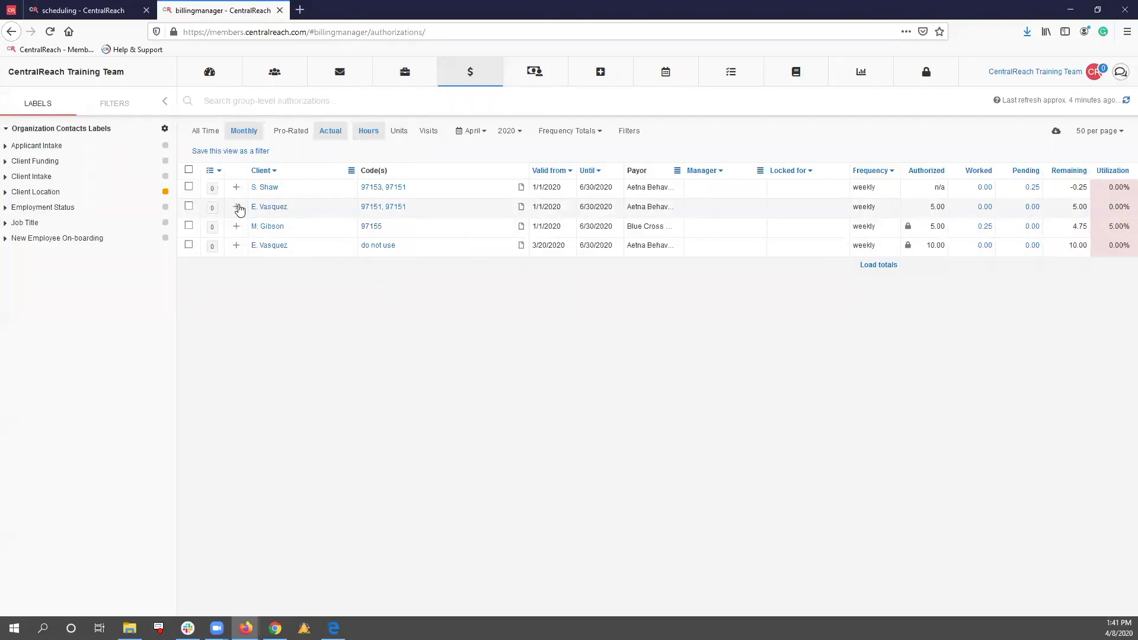
Check the scheduling calendar for the week of 04/08/2020 and open the billing entries list from there
click(75, 7)
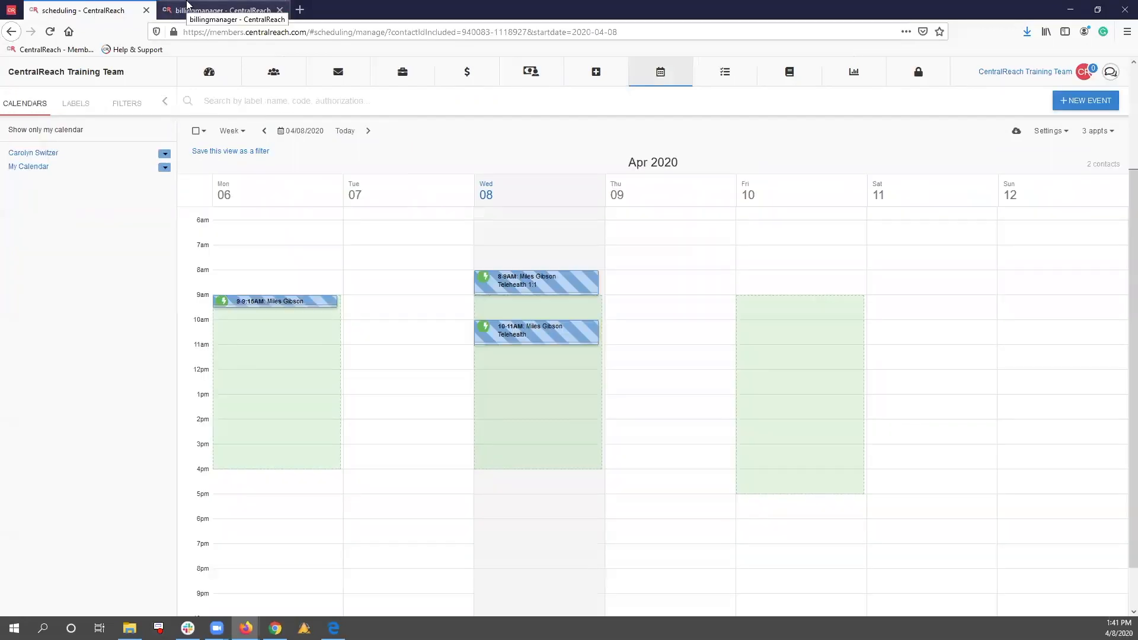
mouse_move(466, 74)
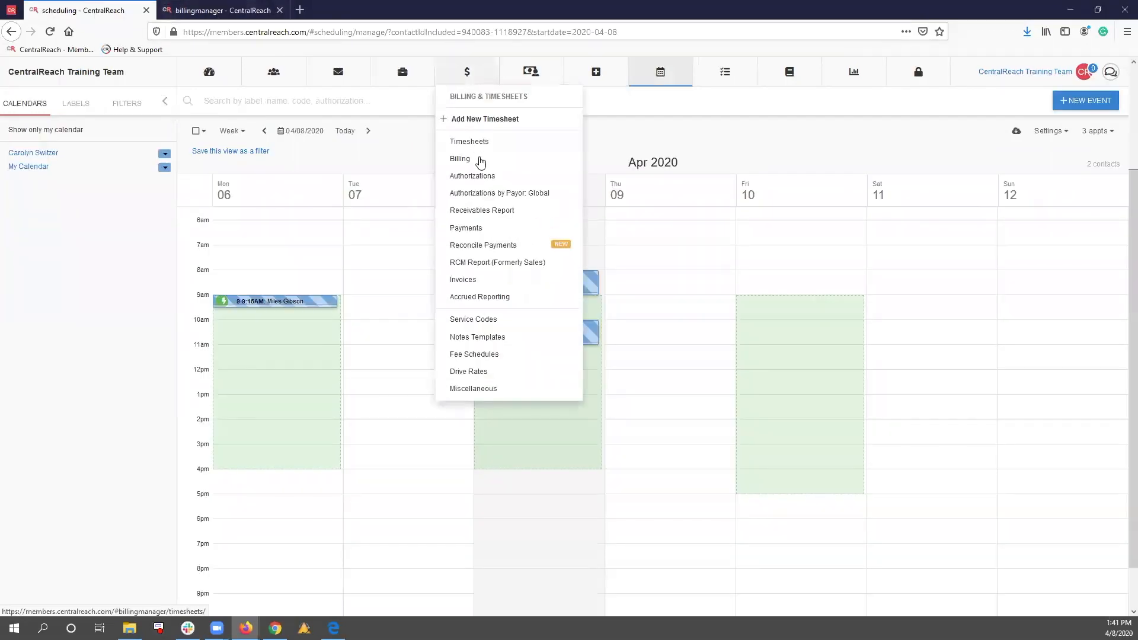
click(479, 158)
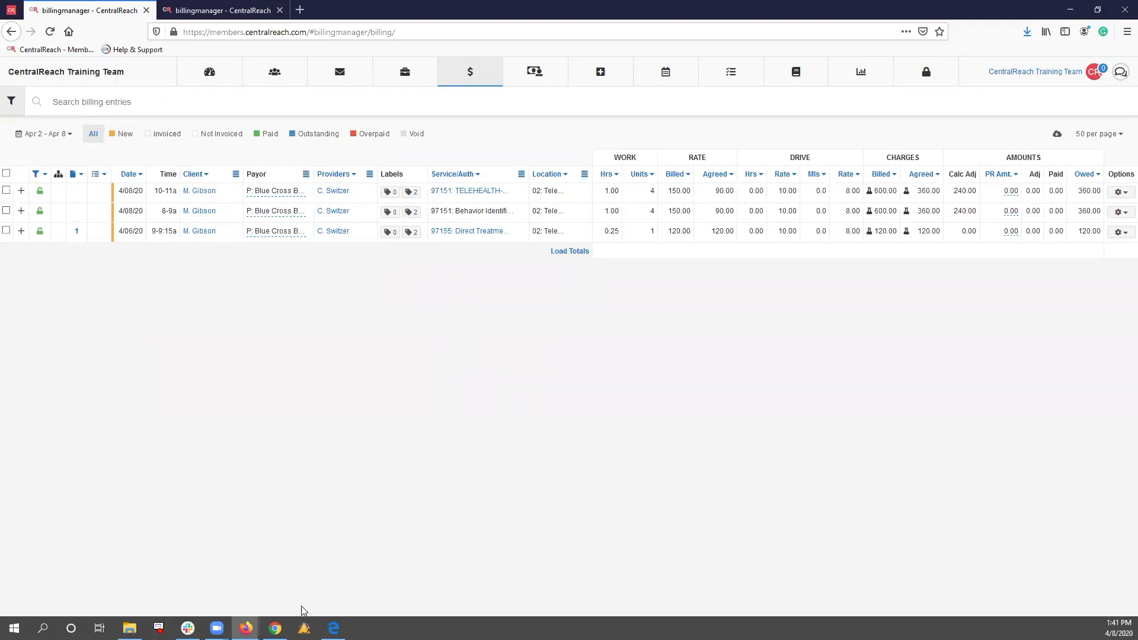
In the provider's window, convert the Wednesday 8 AM Telehealth appointment to view its BCBS fee schedules, and return to the billing entries window
mouse_move(246, 628)
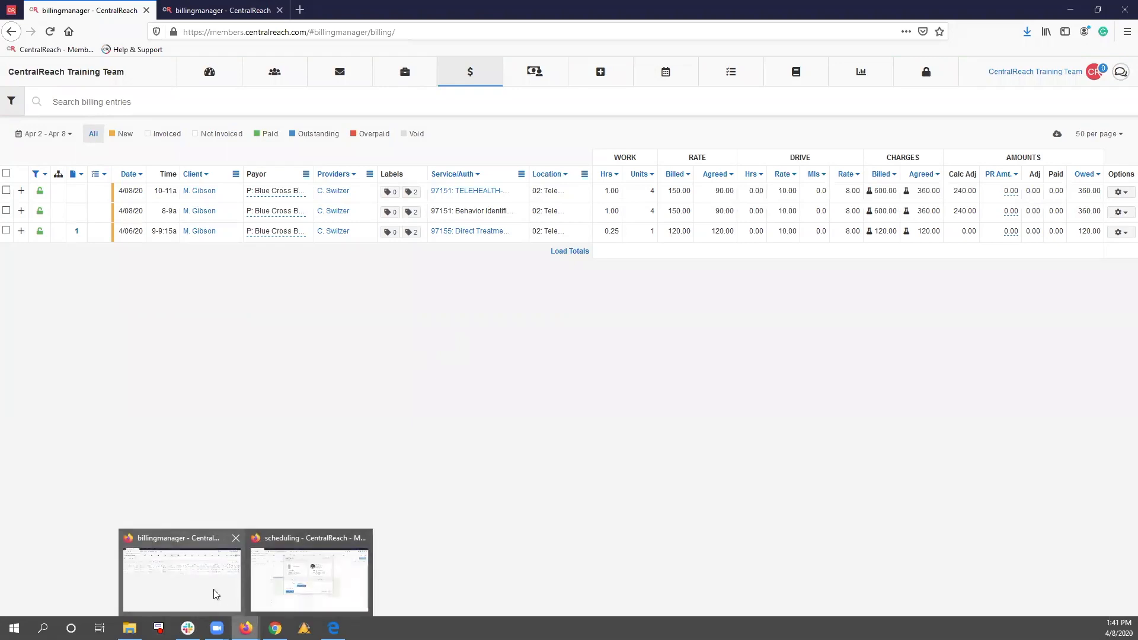
click(318, 587)
click(343, 532)
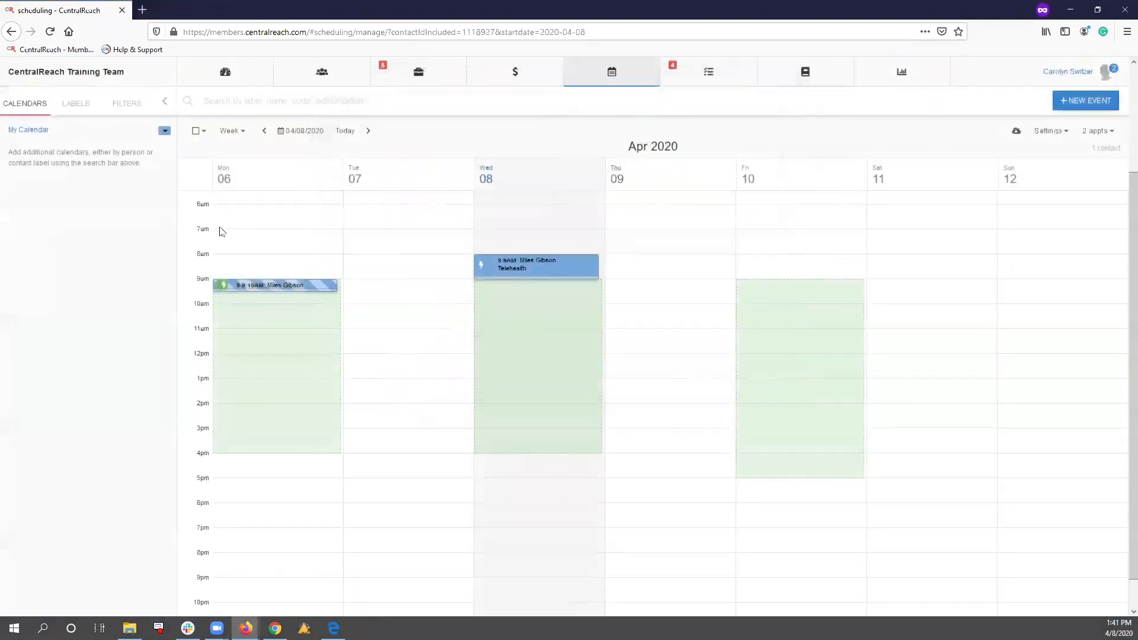
click(480, 260)
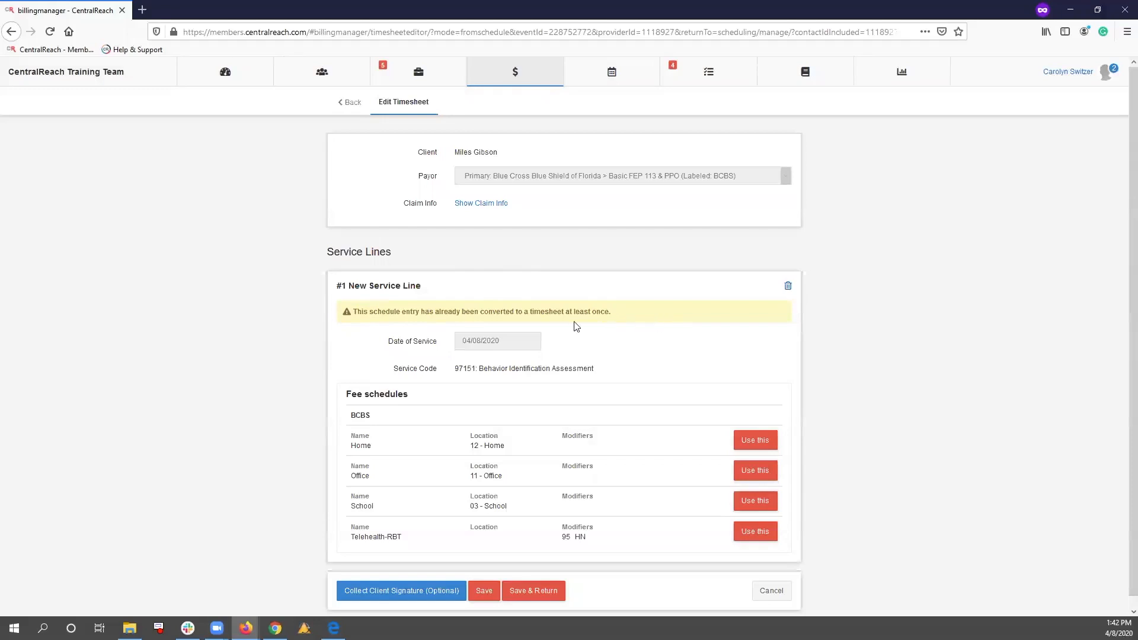
mouse_move(246, 628)
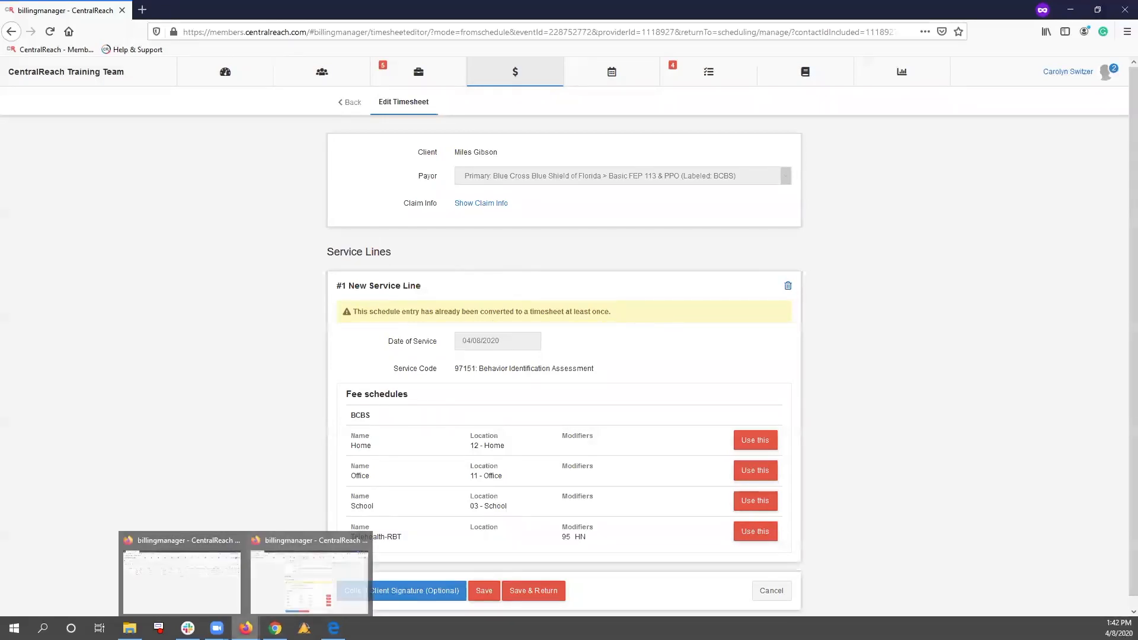
click(198, 584)
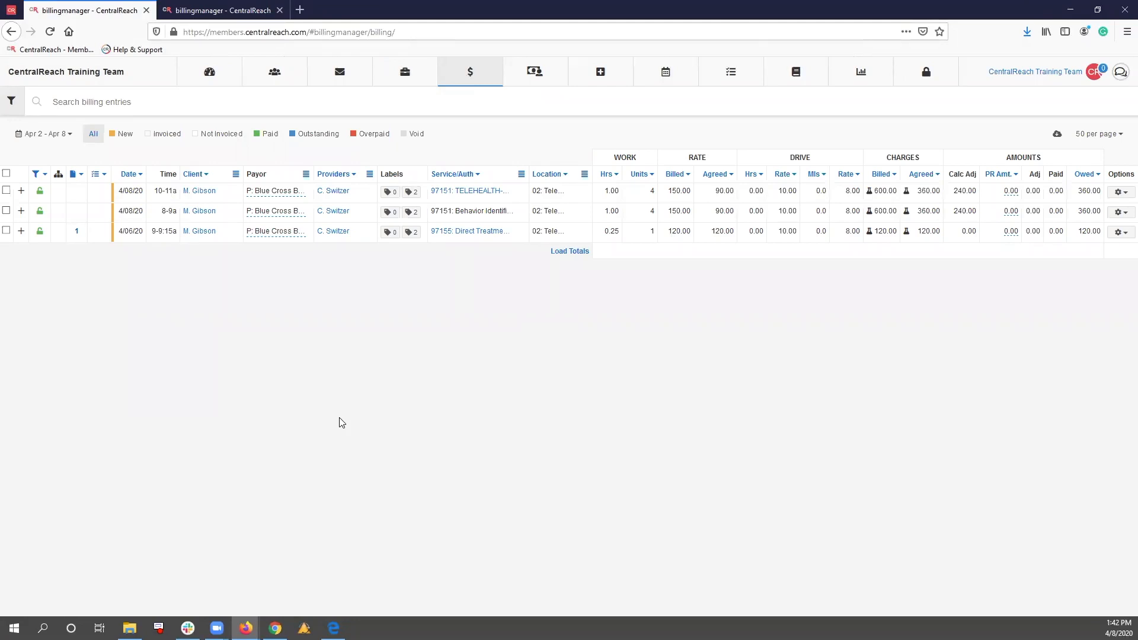
Show the appointments list without the provider filter, limited to the 97151 TELEHEALTH service code
mouse_move(681, 70)
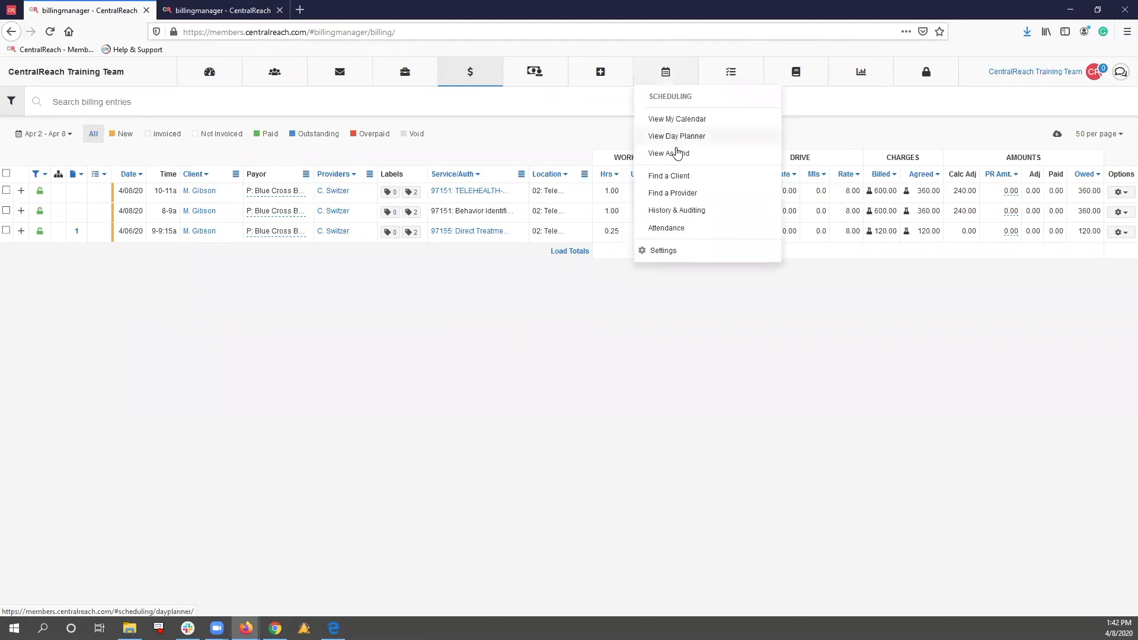
click(680, 159)
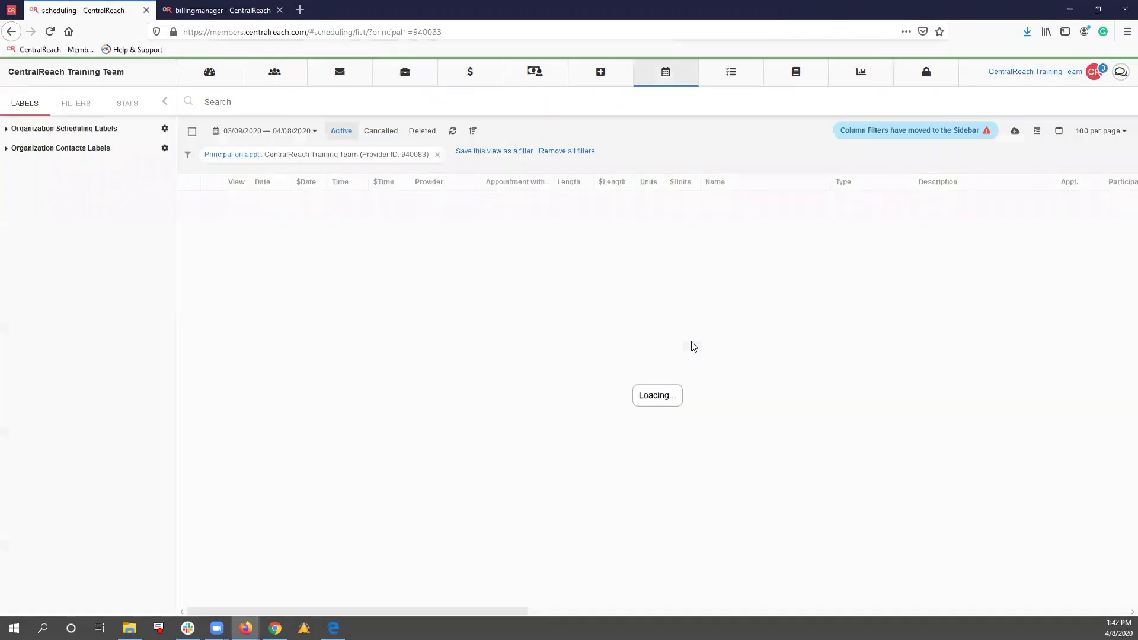
click(437, 154)
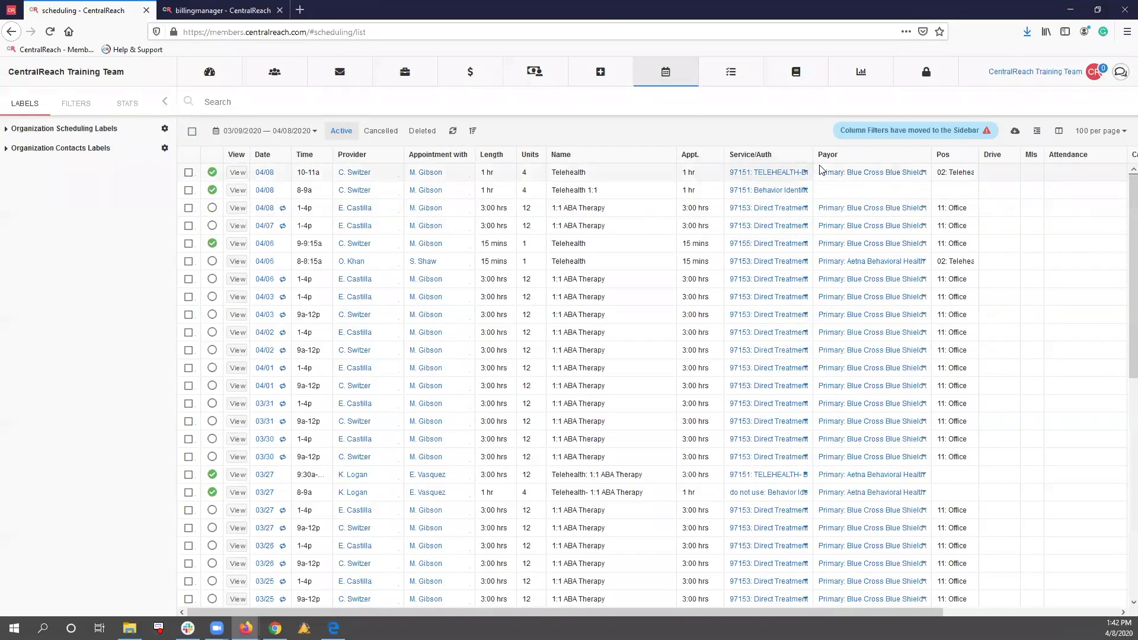
click(764, 173)
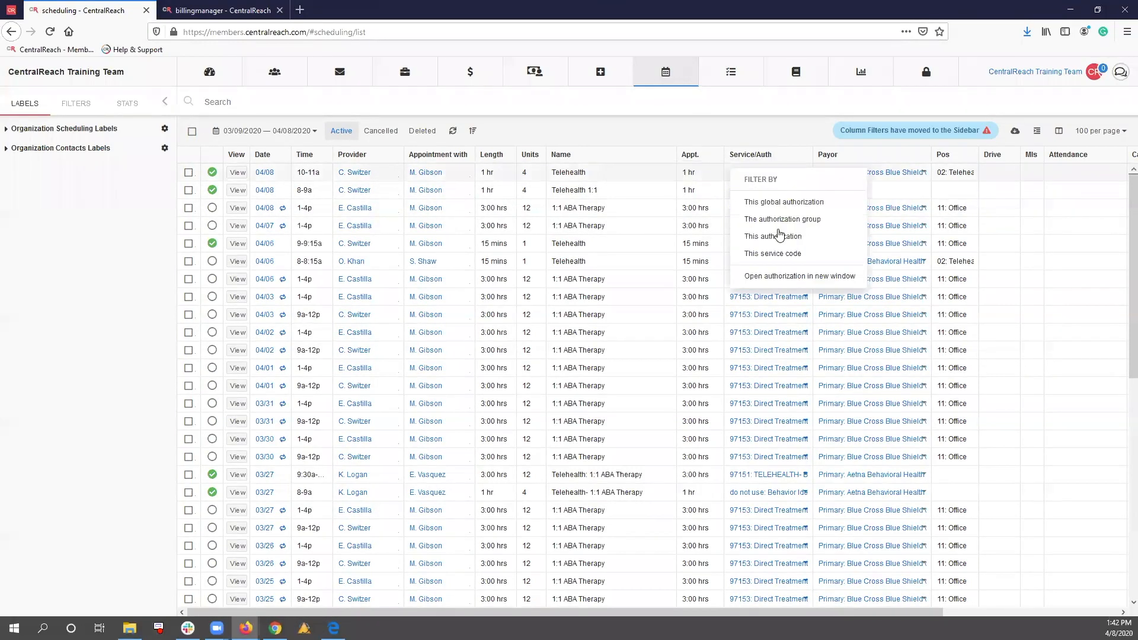
click(773, 253)
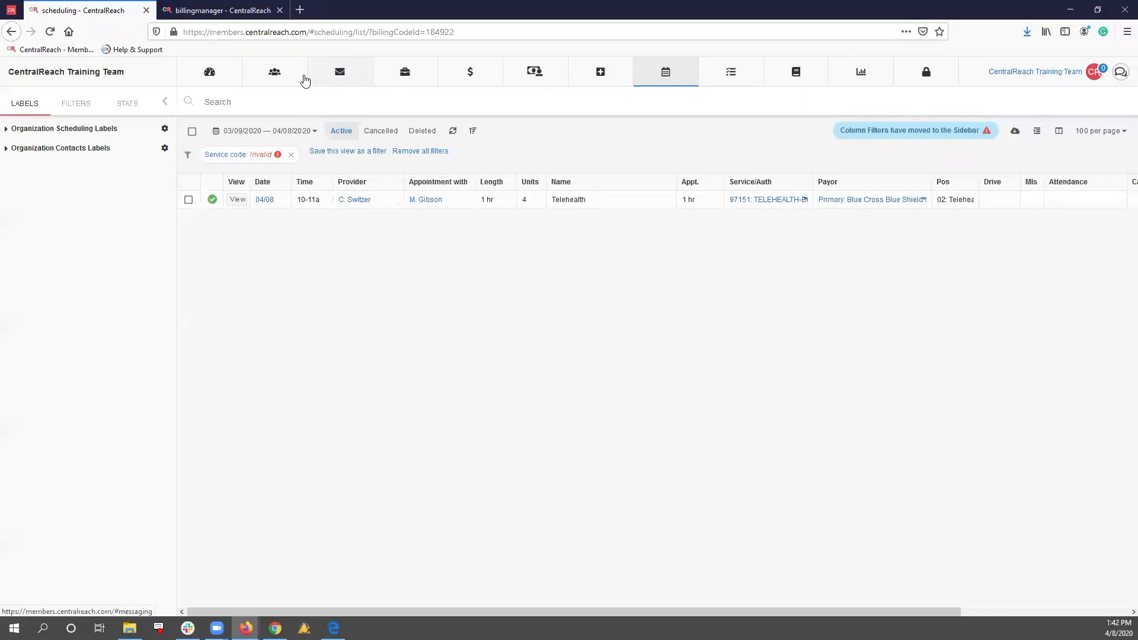
Open the service codes list and display the fee schedule rates for 97151 Behavior Identification Assessment
mouse_move(451, 77)
click(490, 168)
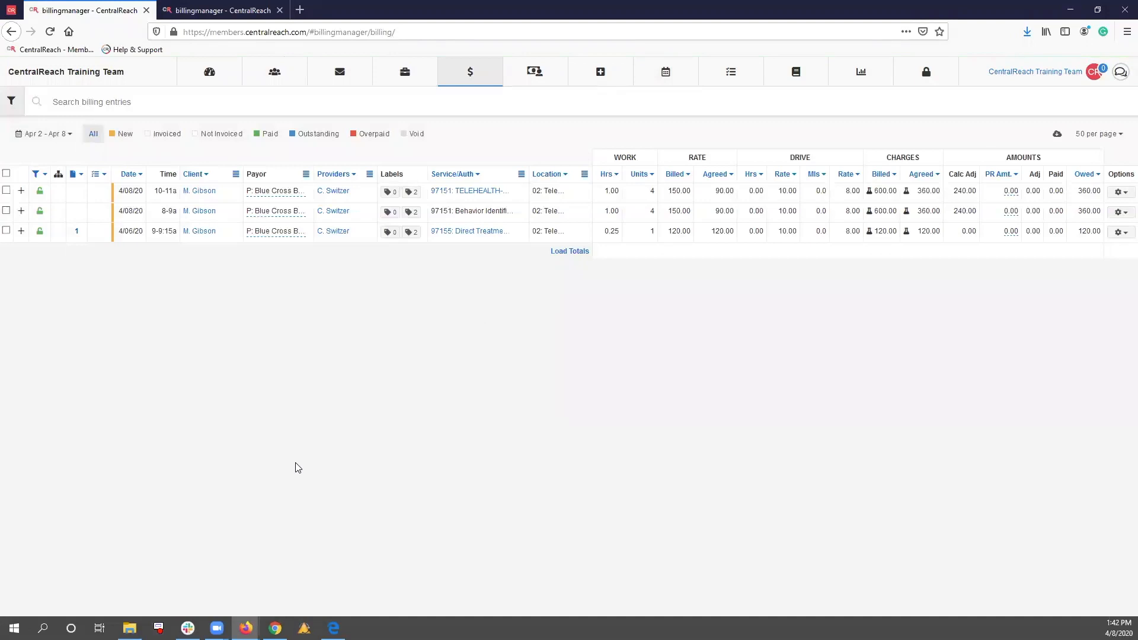
mouse_move(477, 83)
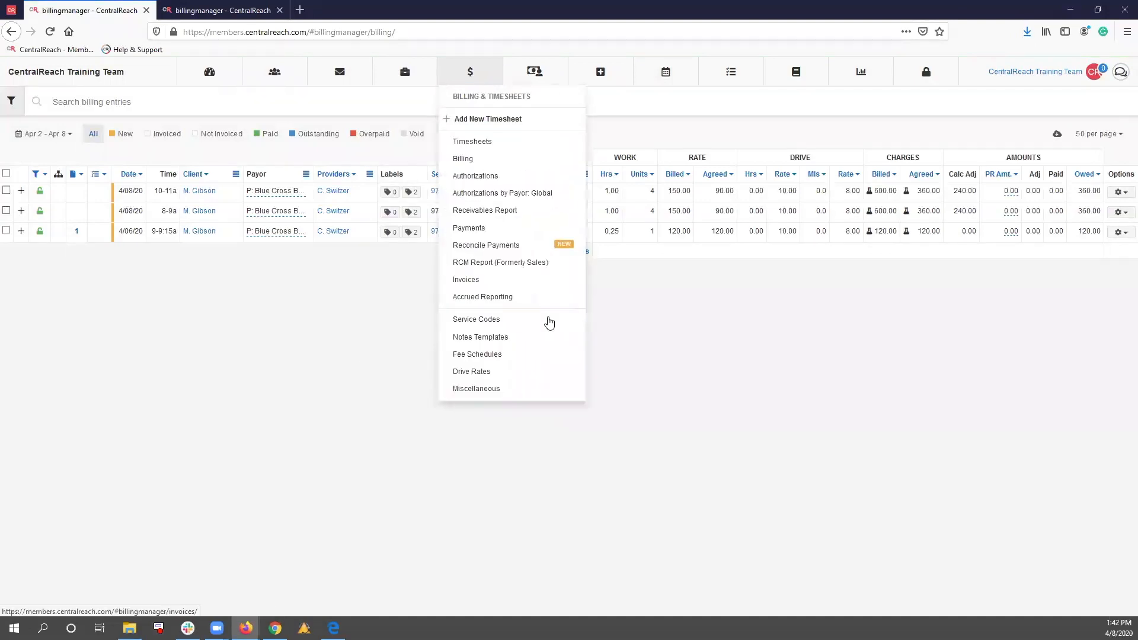
click(546, 318)
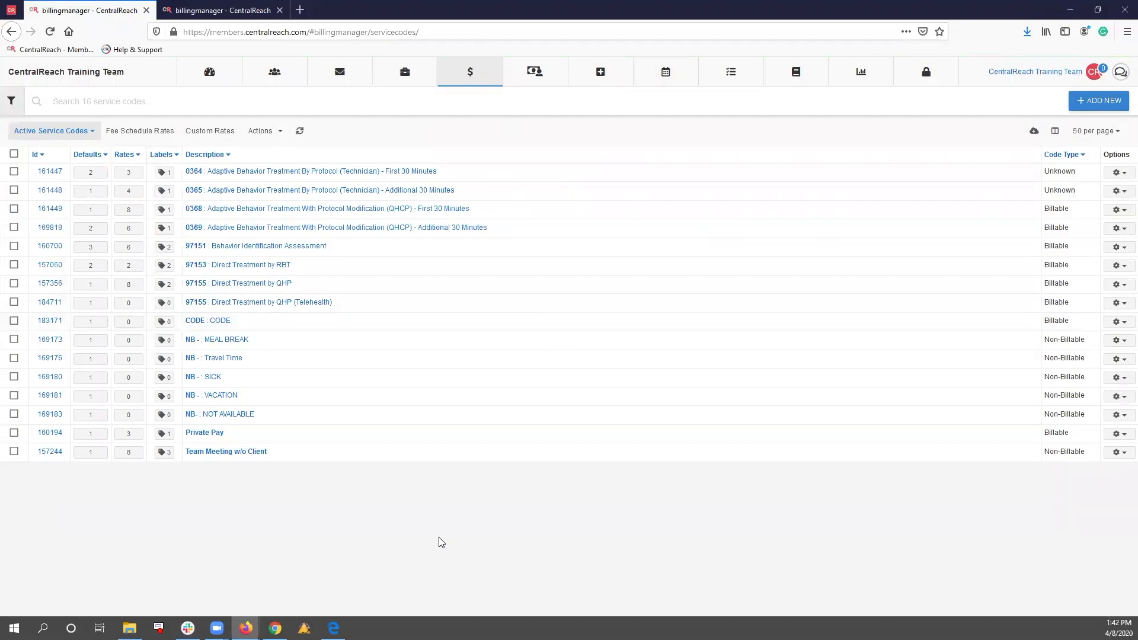
click(92, 246)
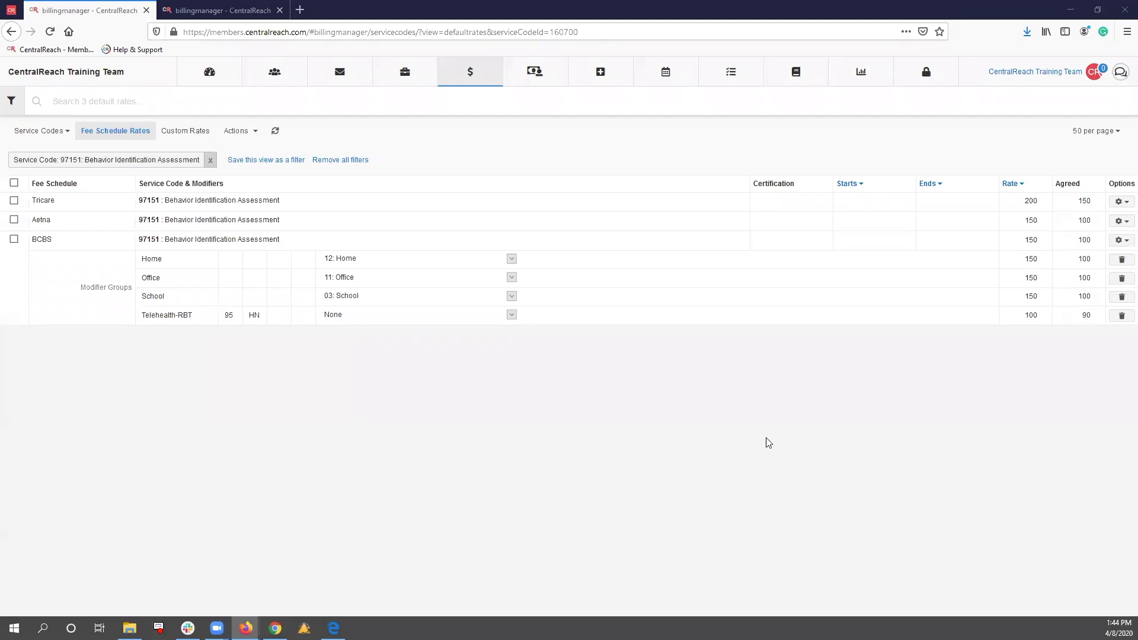
Delete the Office and School modifier groups from the BCBS fee schedule rate for 97151
click(1123, 280)
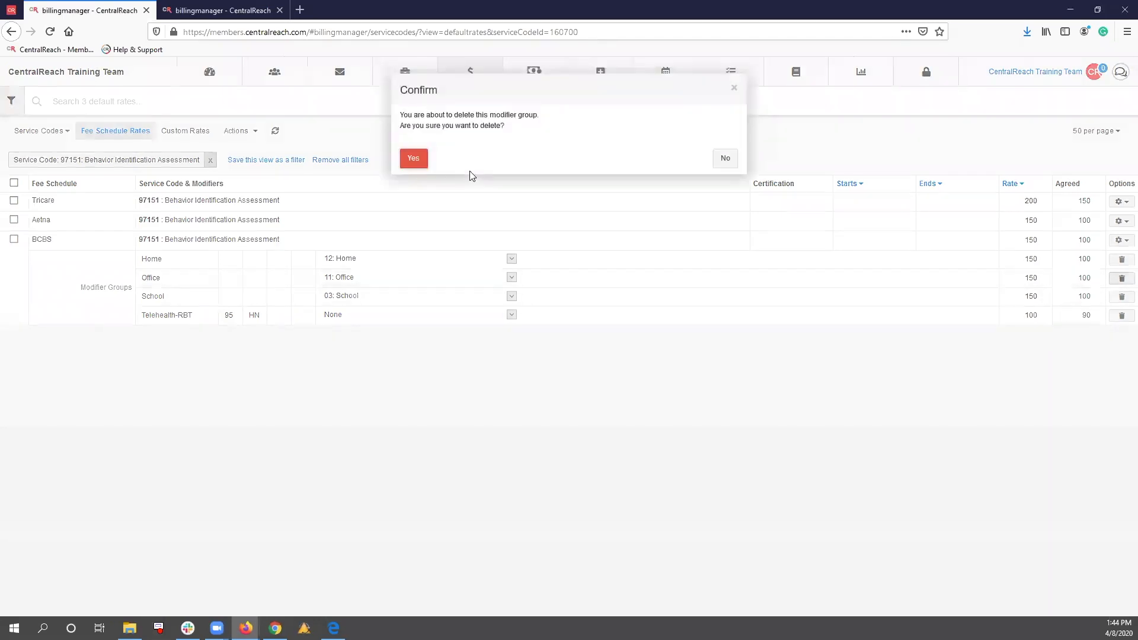
click(414, 160)
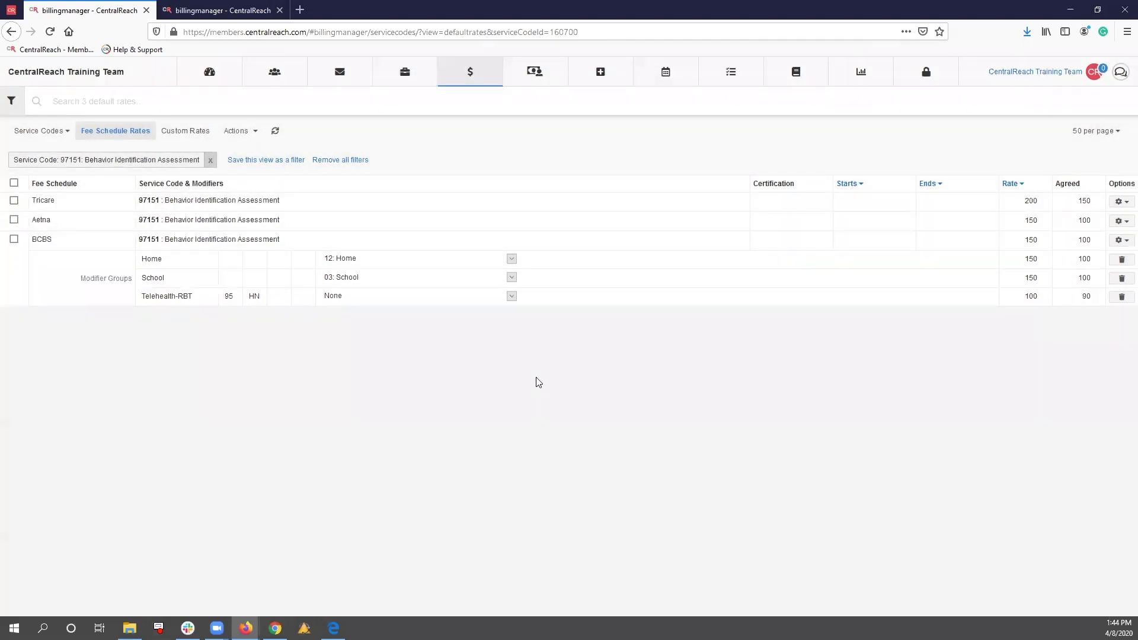
click(1122, 278)
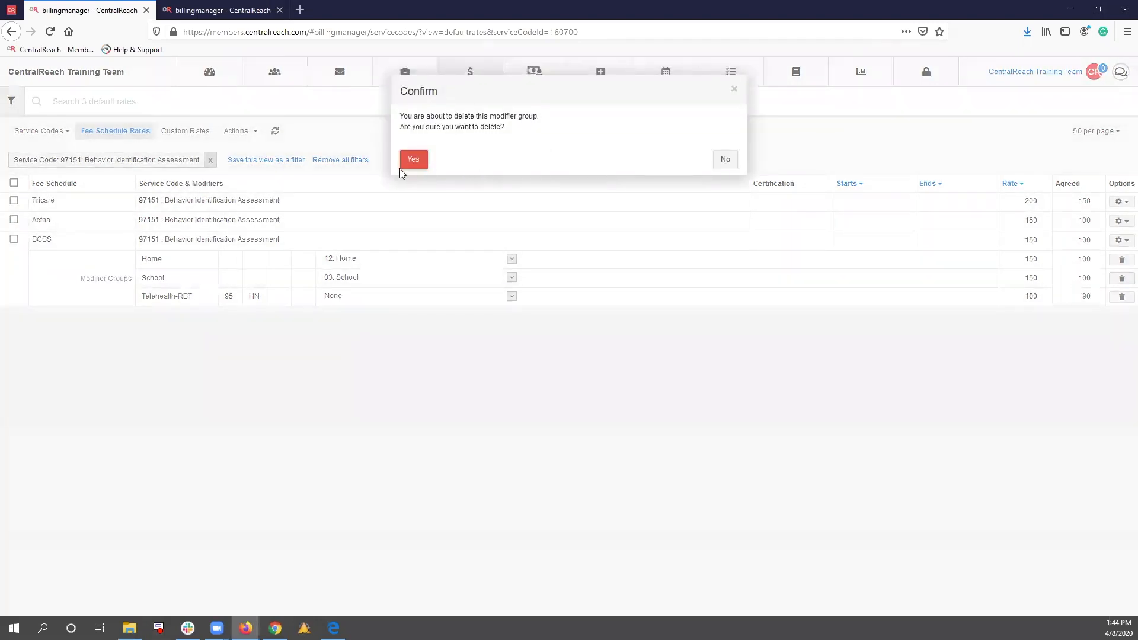
click(420, 165)
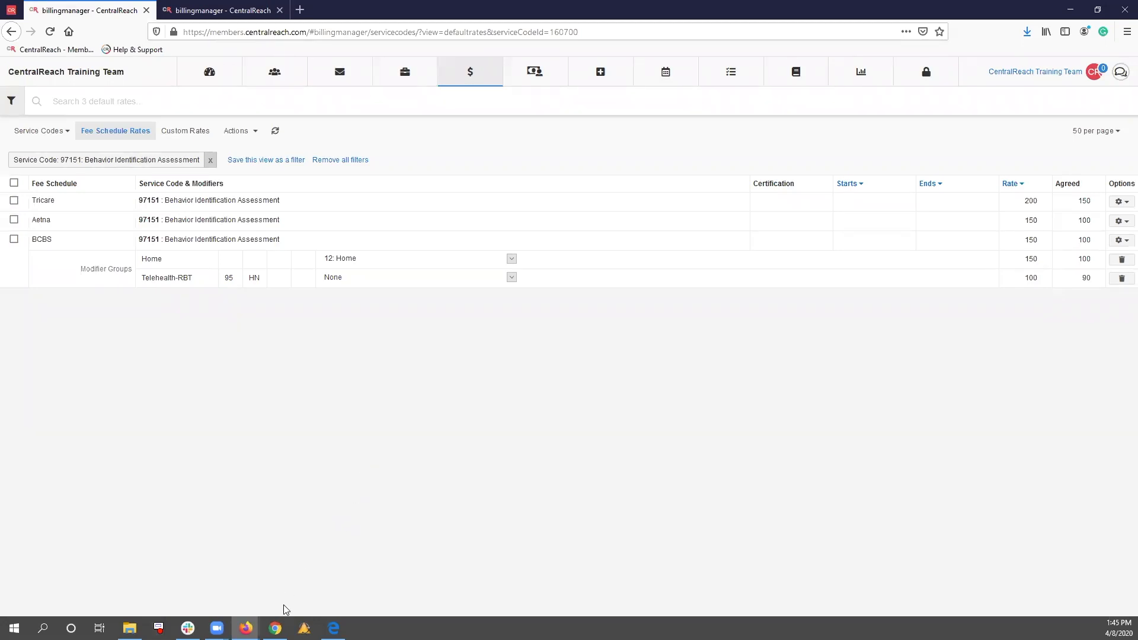
Switch to the Google Slides presentation in Chrome, showing the Any Questions? slide
mouse_move(275, 628)
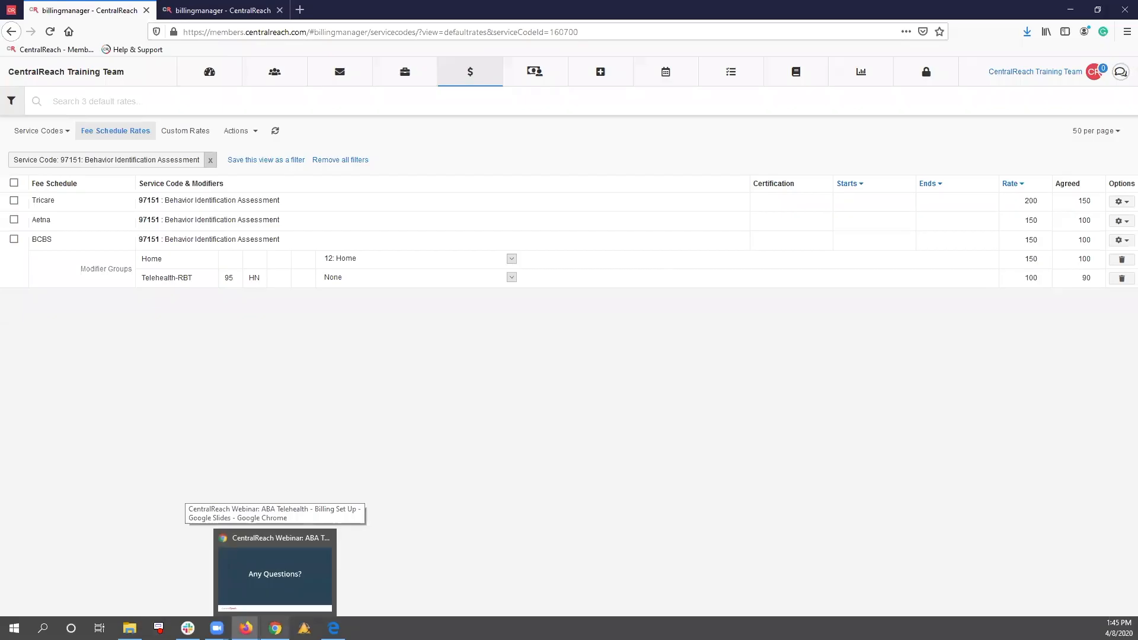
click(275, 572)
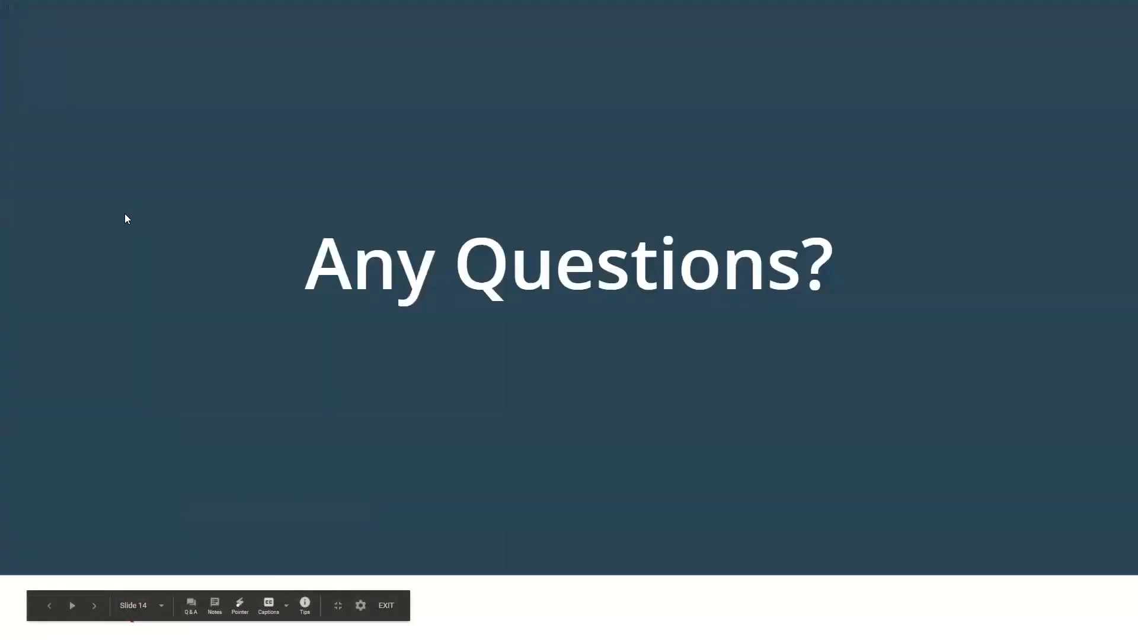